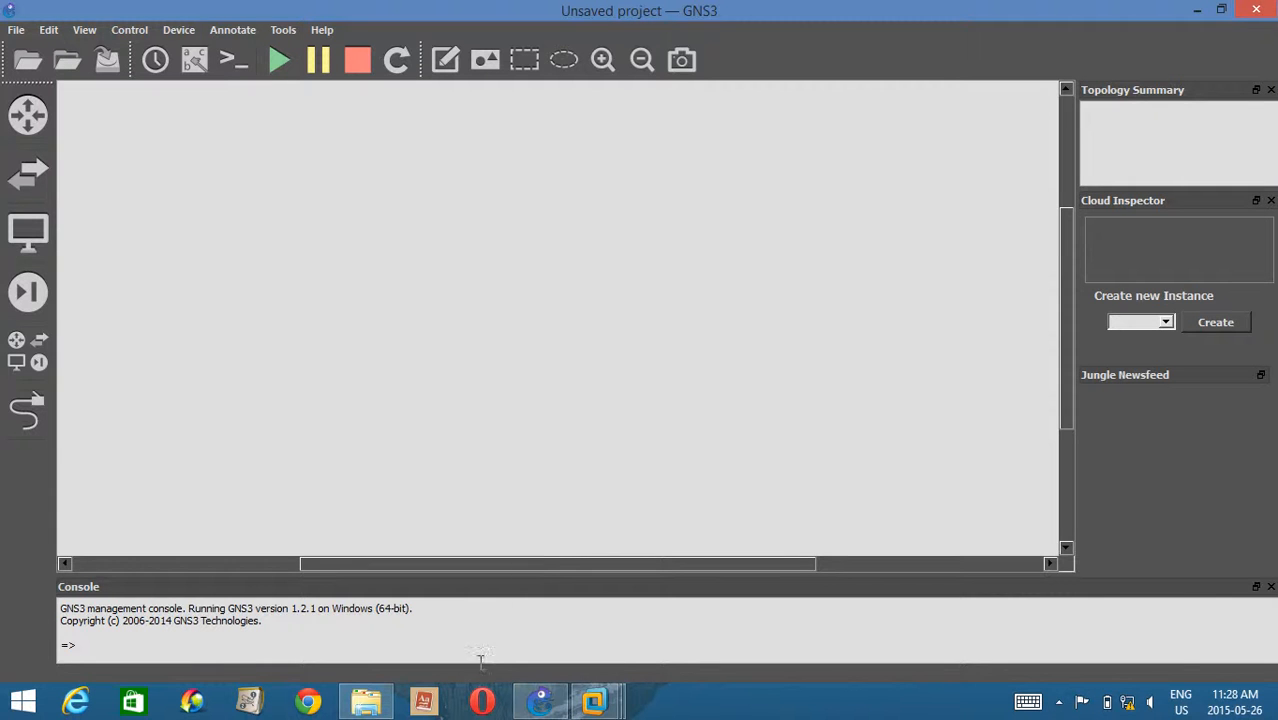
Switch to VMware Workstation and show the Windows Server 2012 R2 PC2 clone.
key(super+c)
click(533, 706)
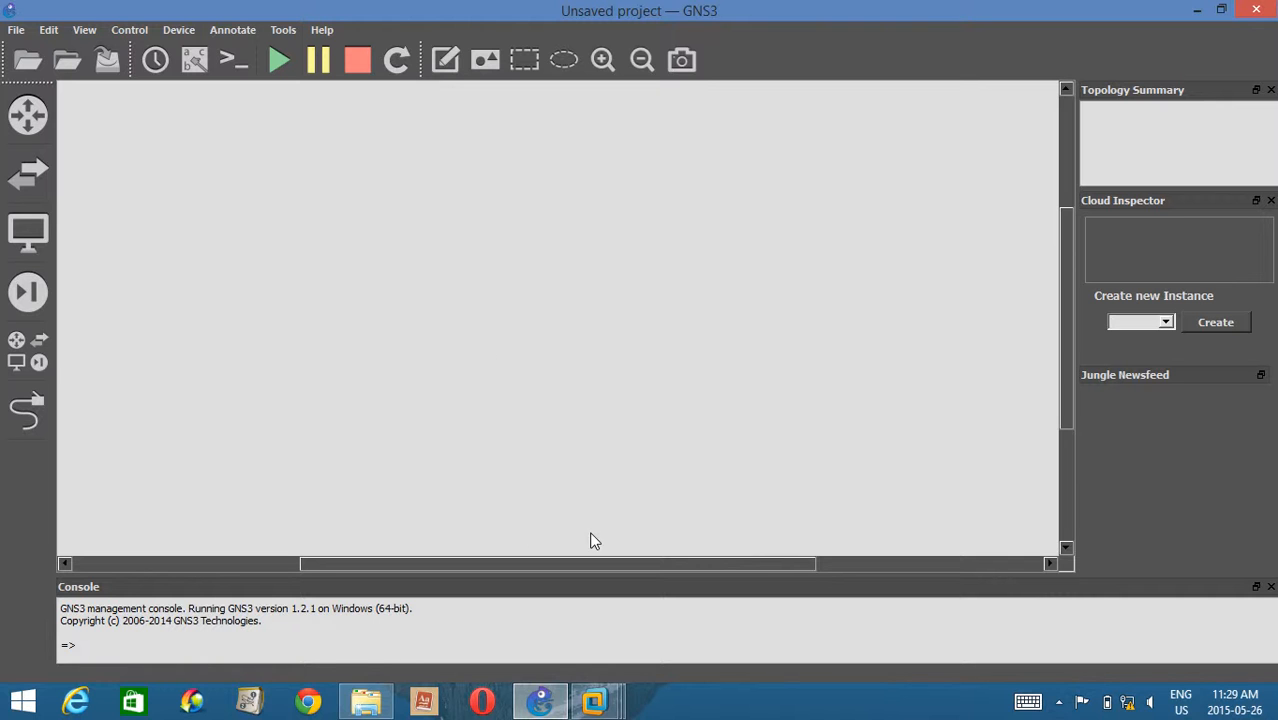
mouse_move(603, 712)
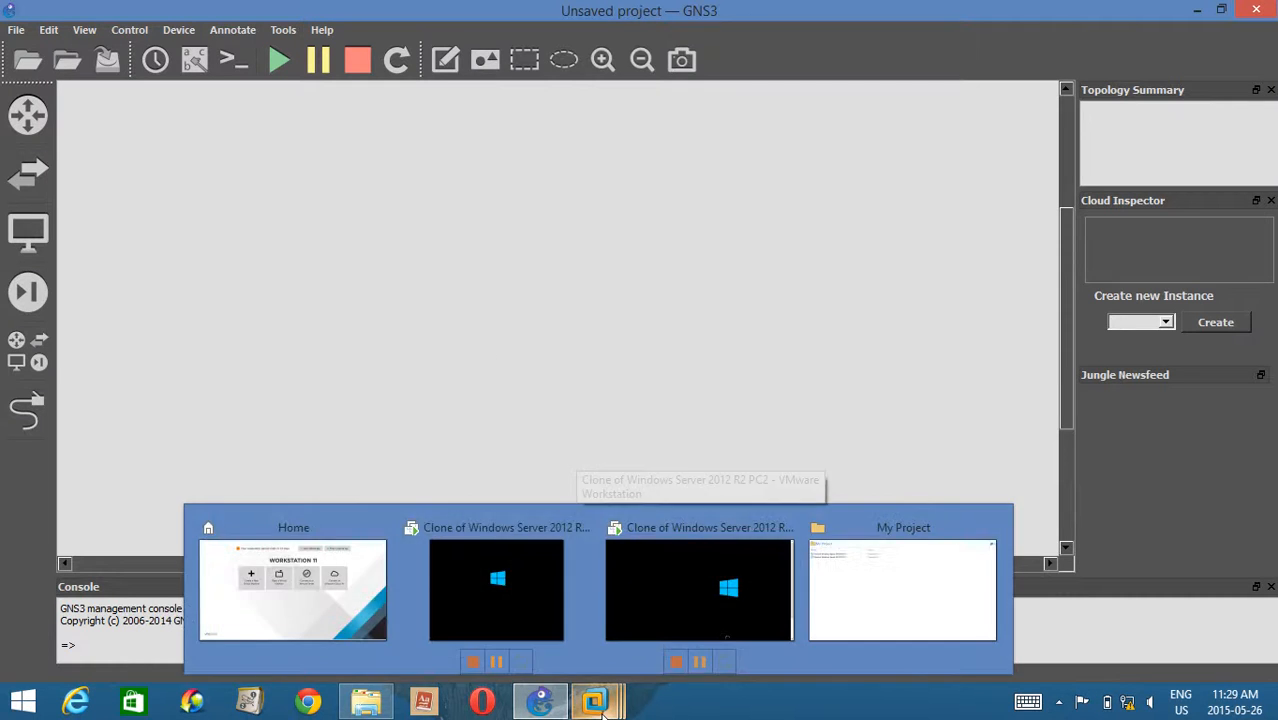
mouse_move(661, 592)
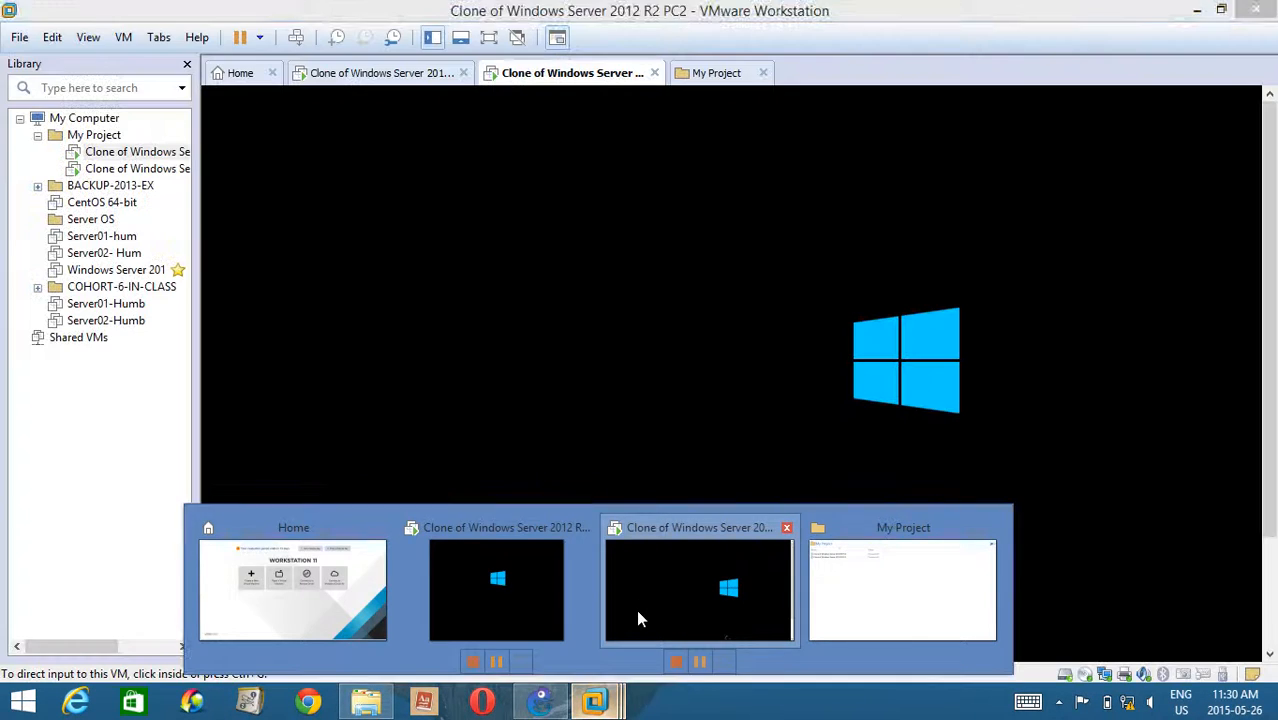
click(638, 611)
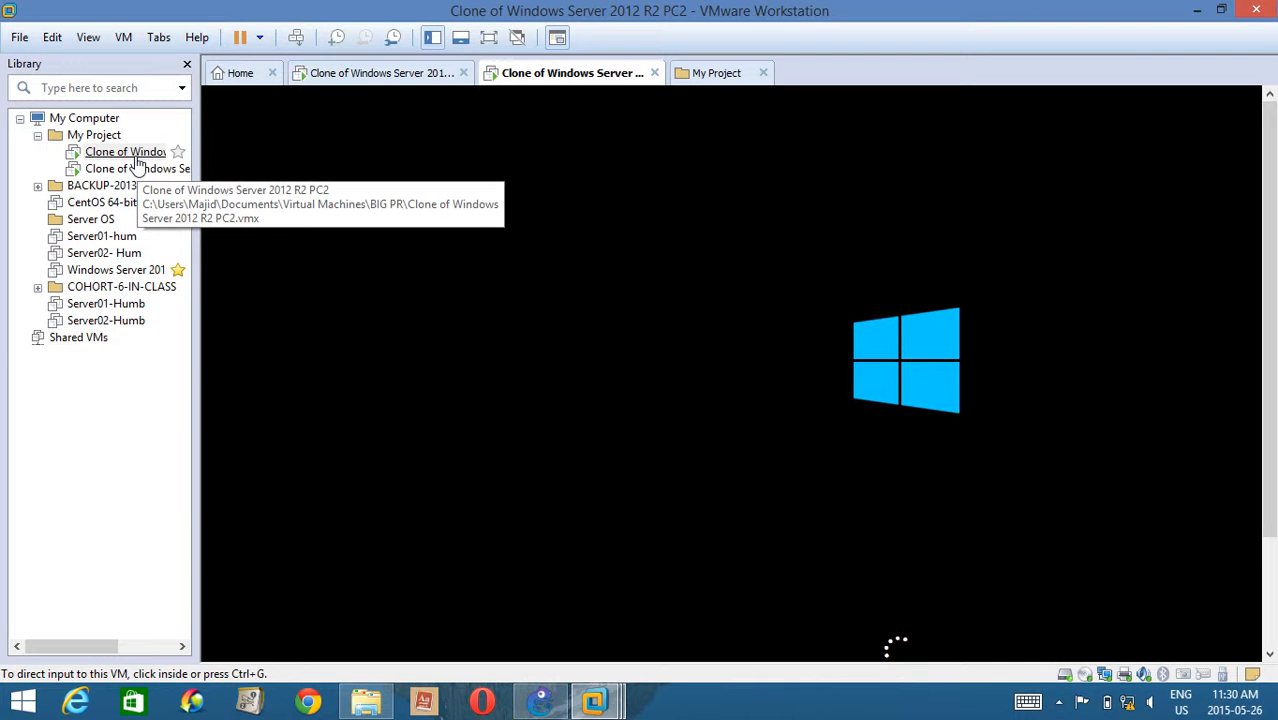
Rename the second clone under My Project to "Clone of Windows Server 2012 R2 PC1", adjusting the library's width as needed.
click(152, 169)
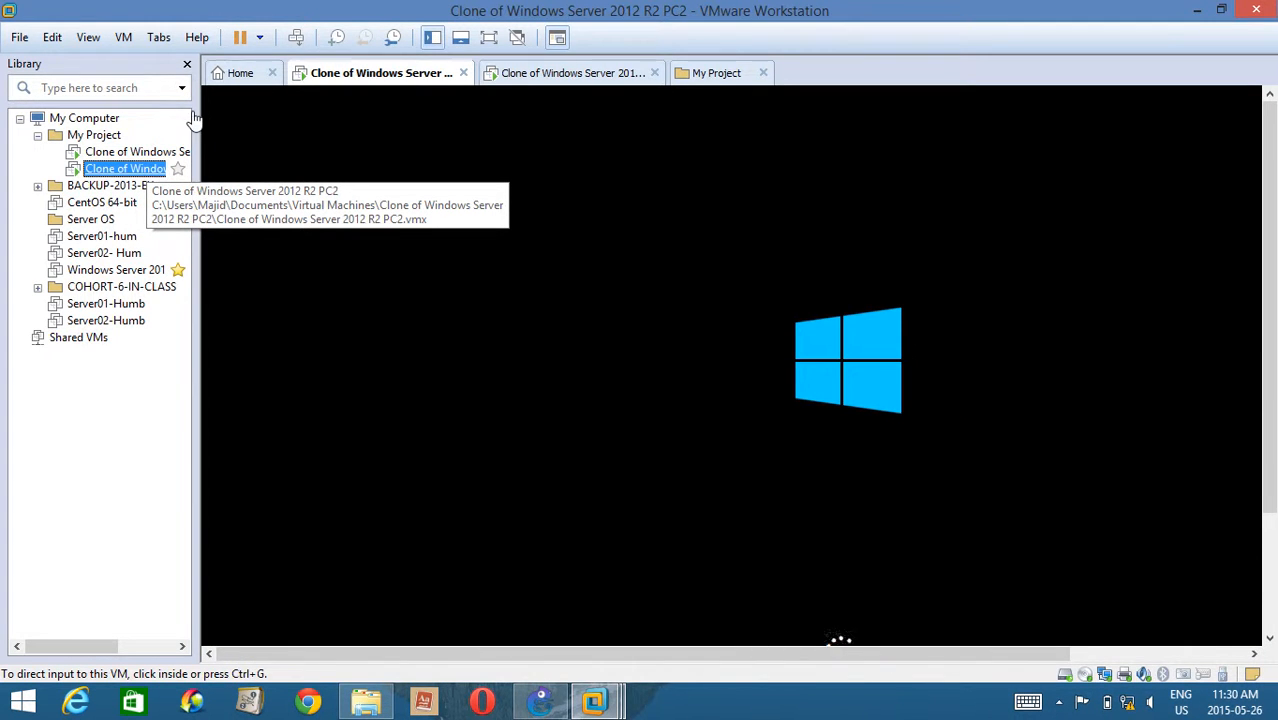
drag(194, 322, 333, 316)
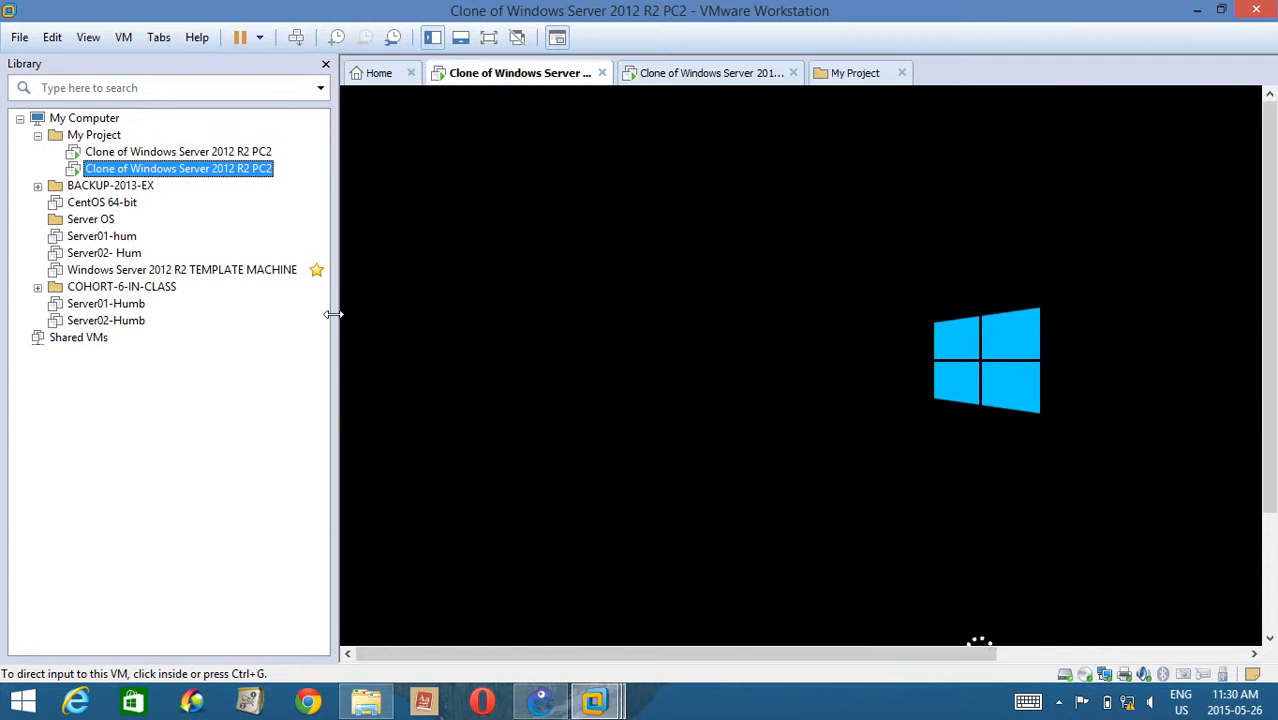
right_click(213, 170)
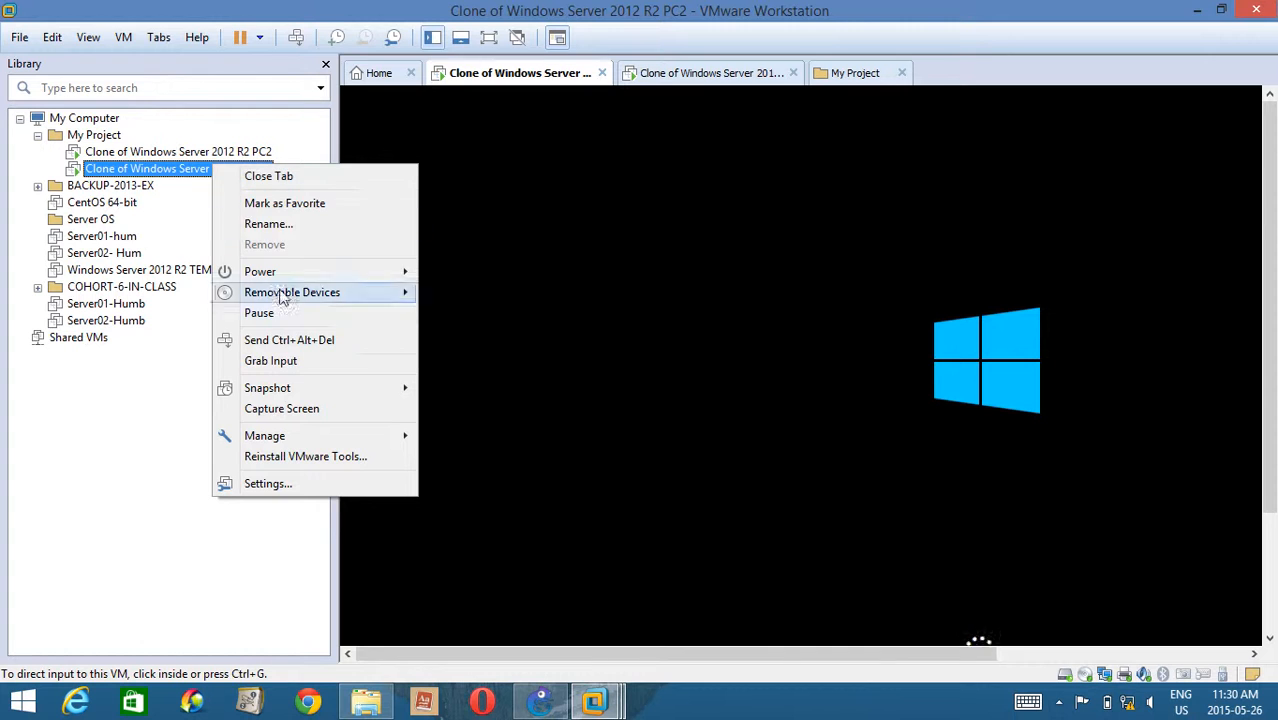
click(290, 224)
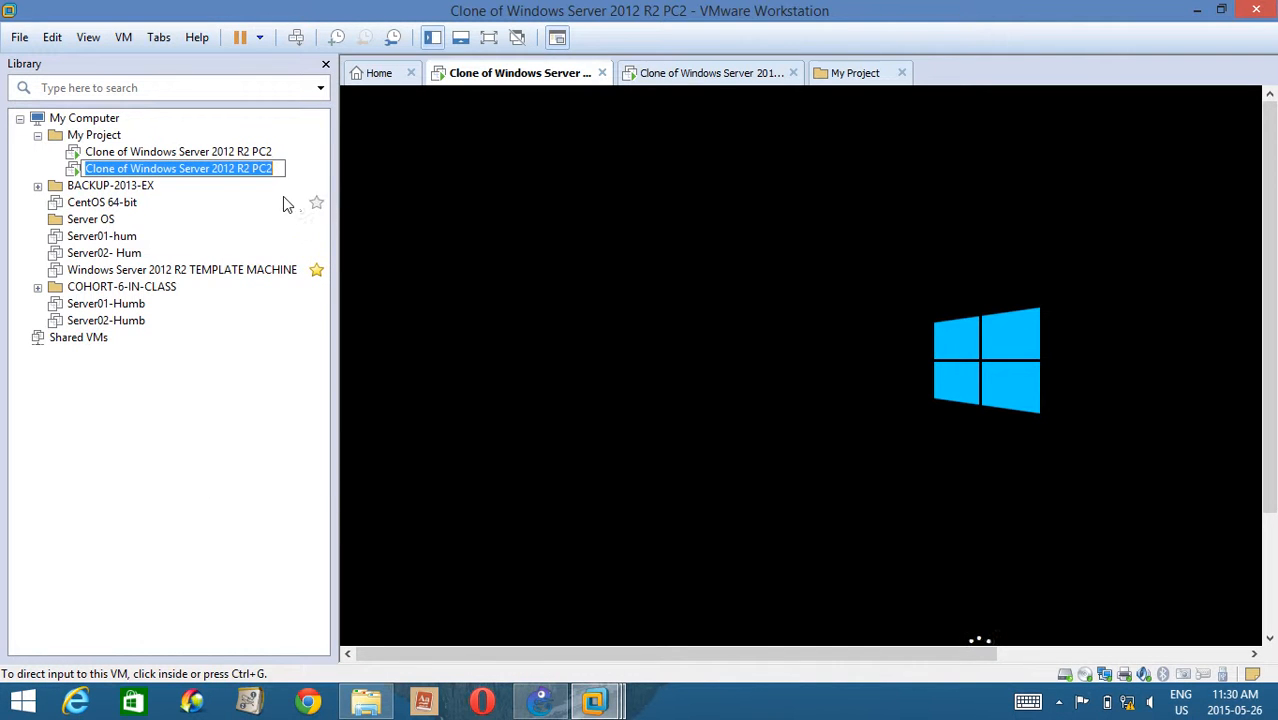
click(278, 166)
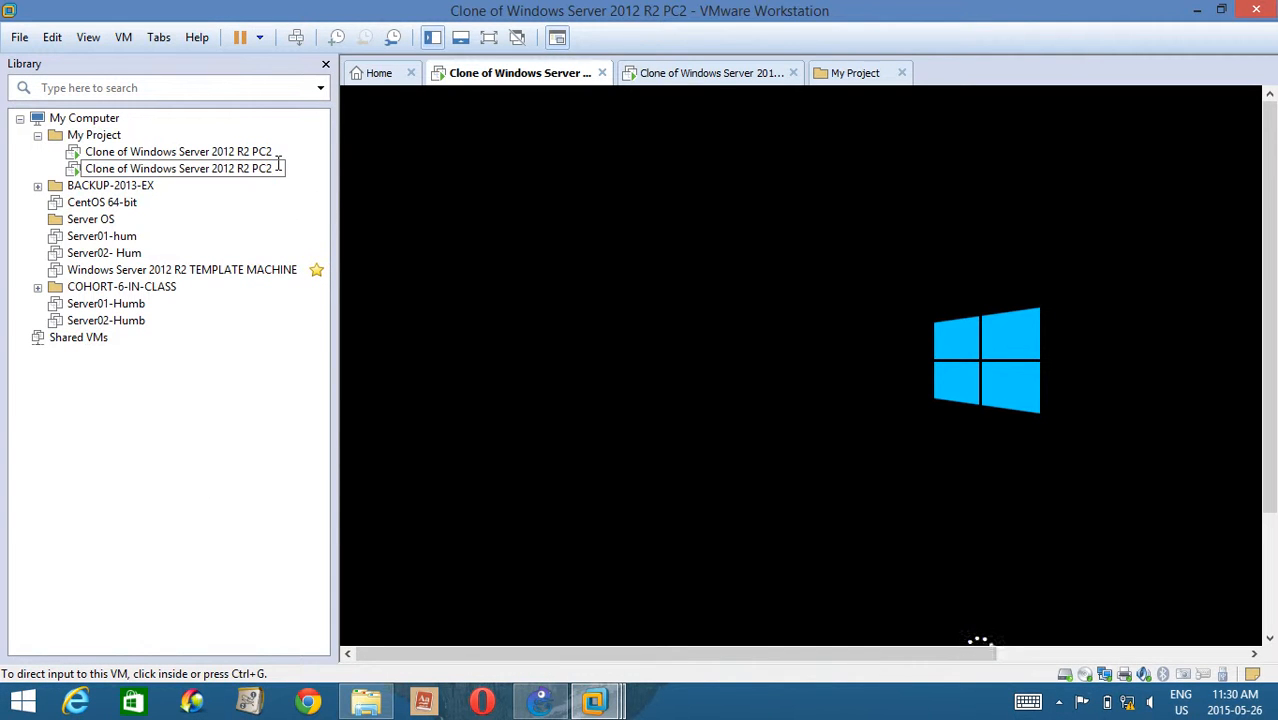
key(BackSpace)
text(1)
key(Return)
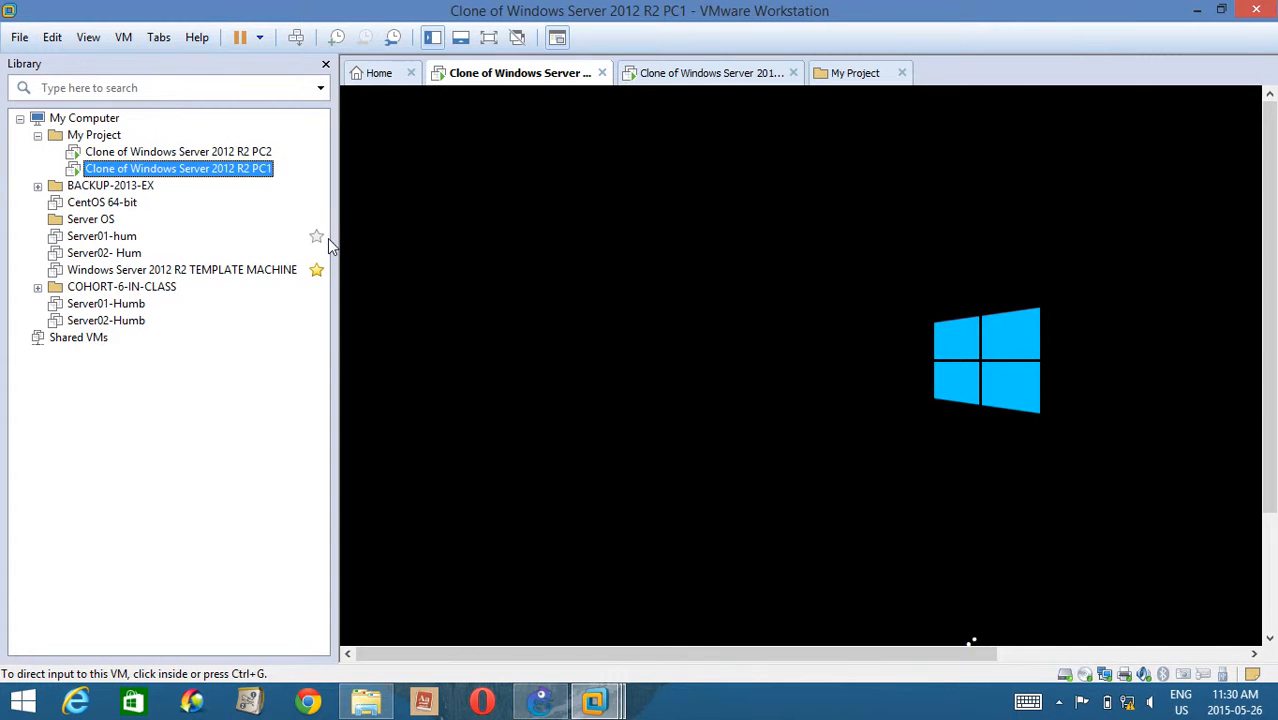
drag(334, 263, 206, 265)
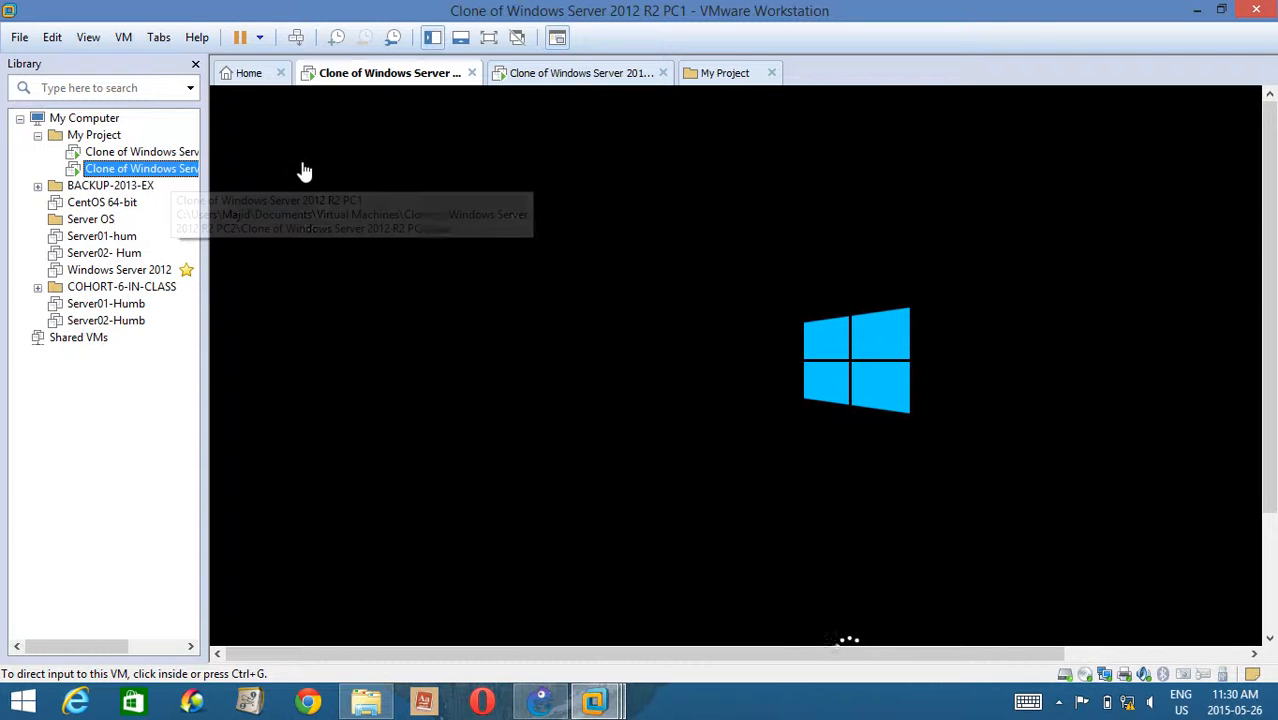
Compare the startup progress of the PC1 and PC2 virtual machines.
click(572, 76)
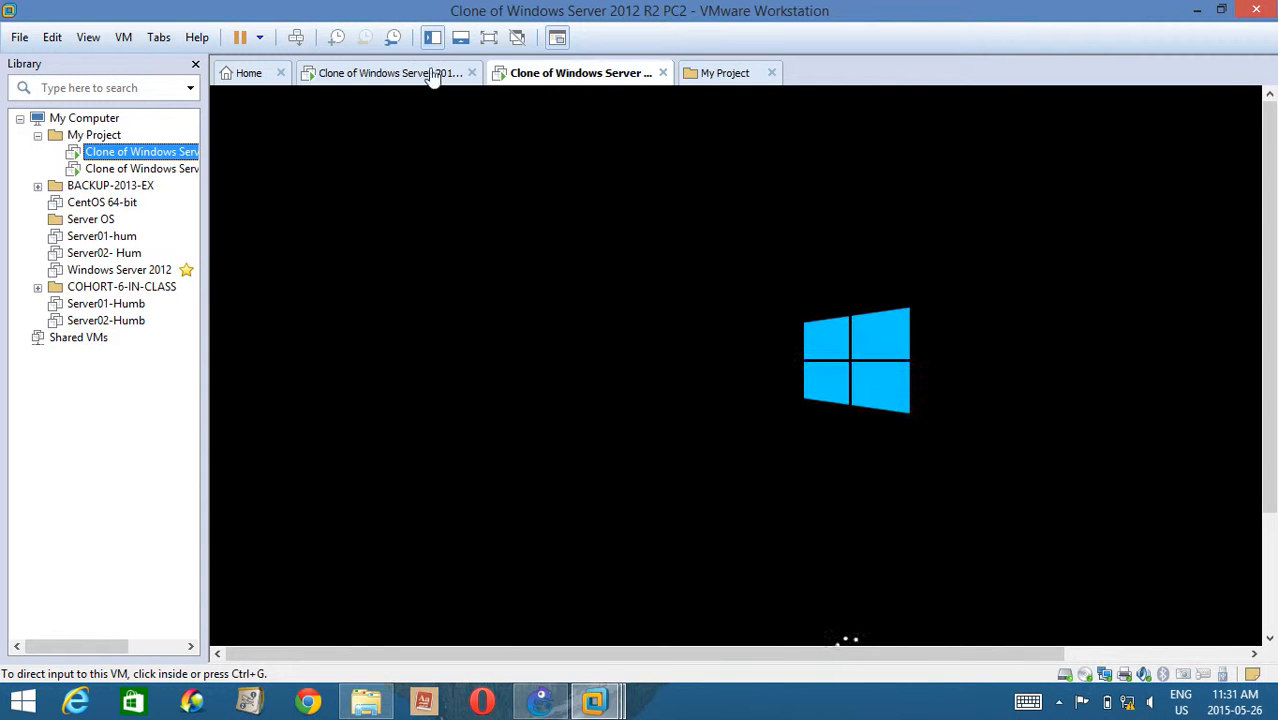
click(425, 77)
click(550, 76)
mouse_move(598, 700)
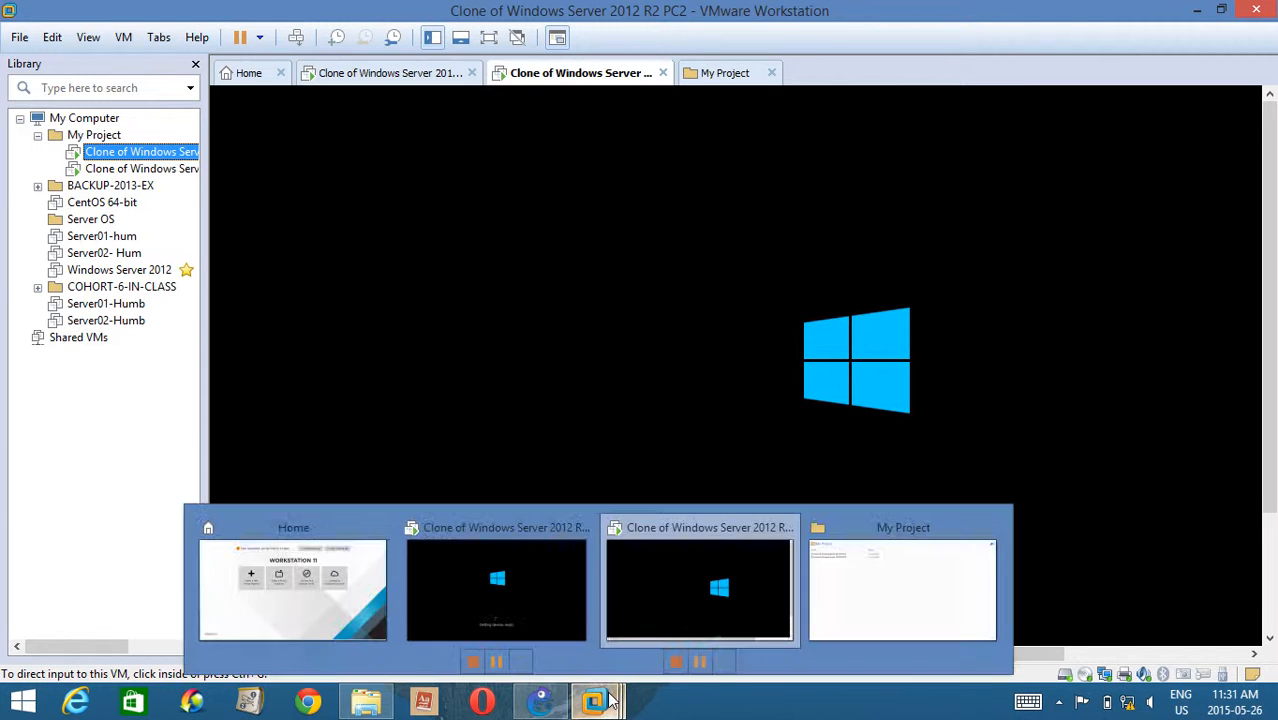
Switch to GNS3 and add a c3725 router to the workspace.
click(540, 700)
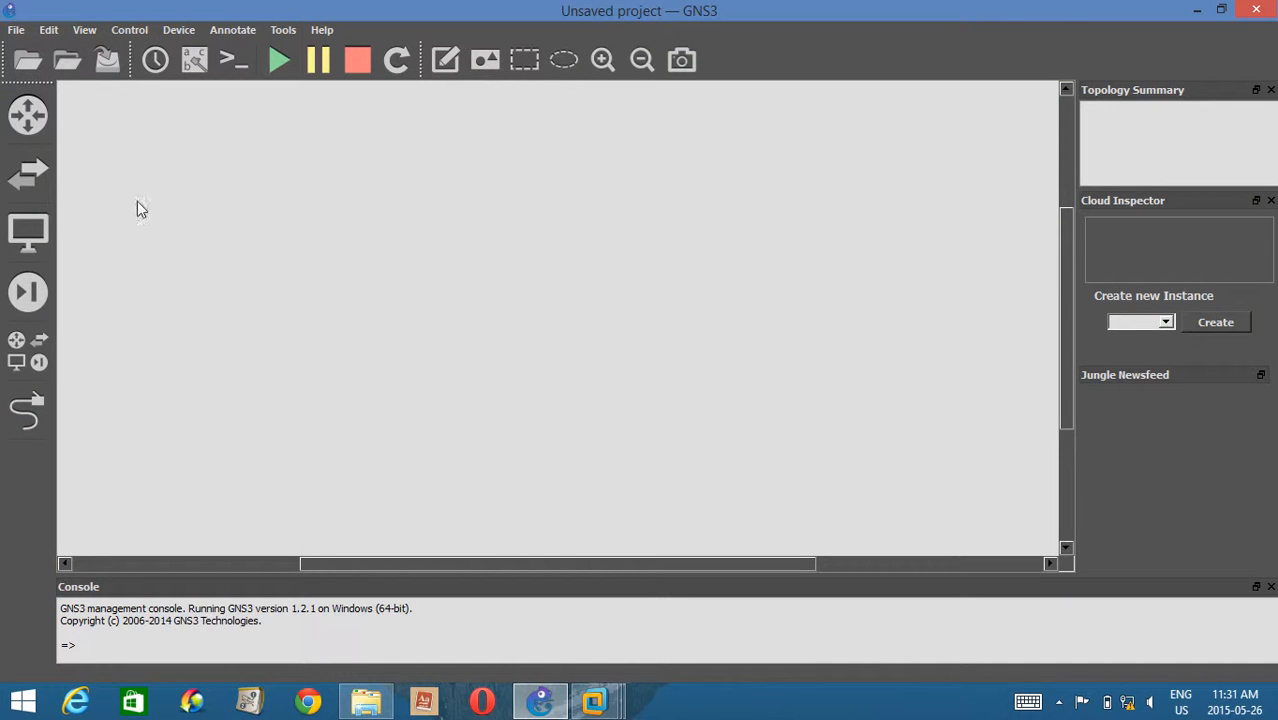
click(42, 341)
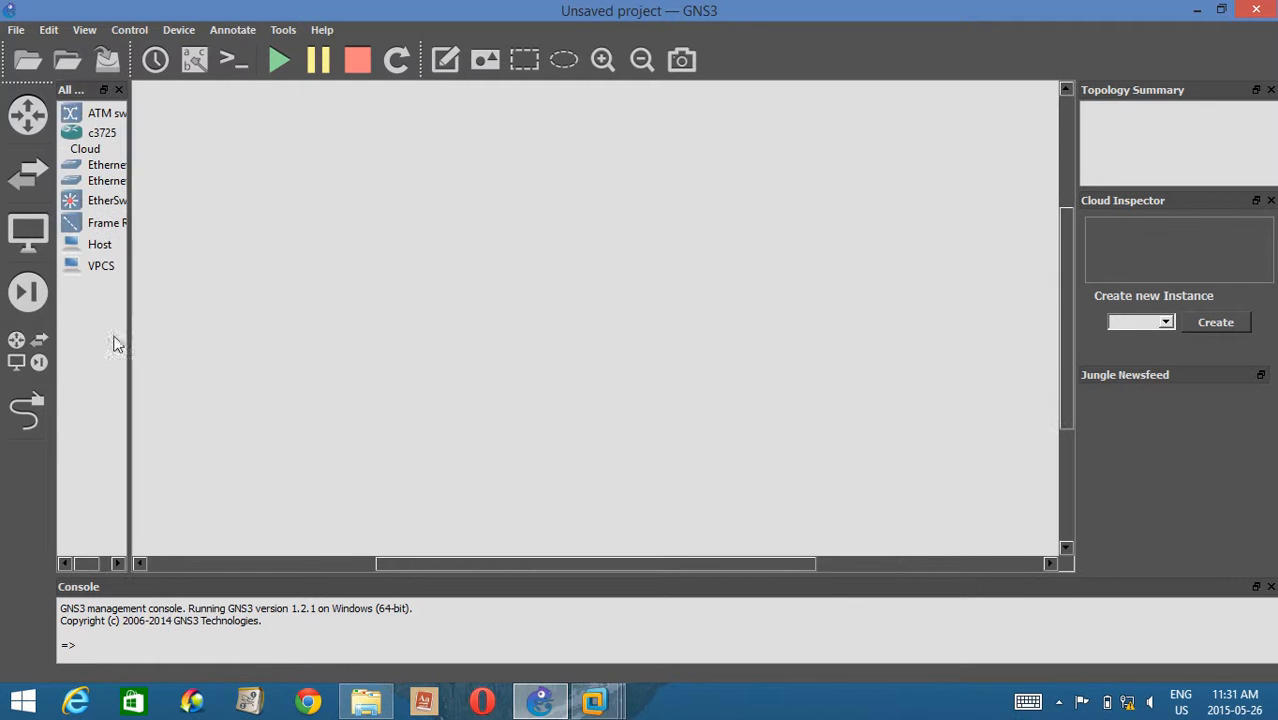
click(100, 136)
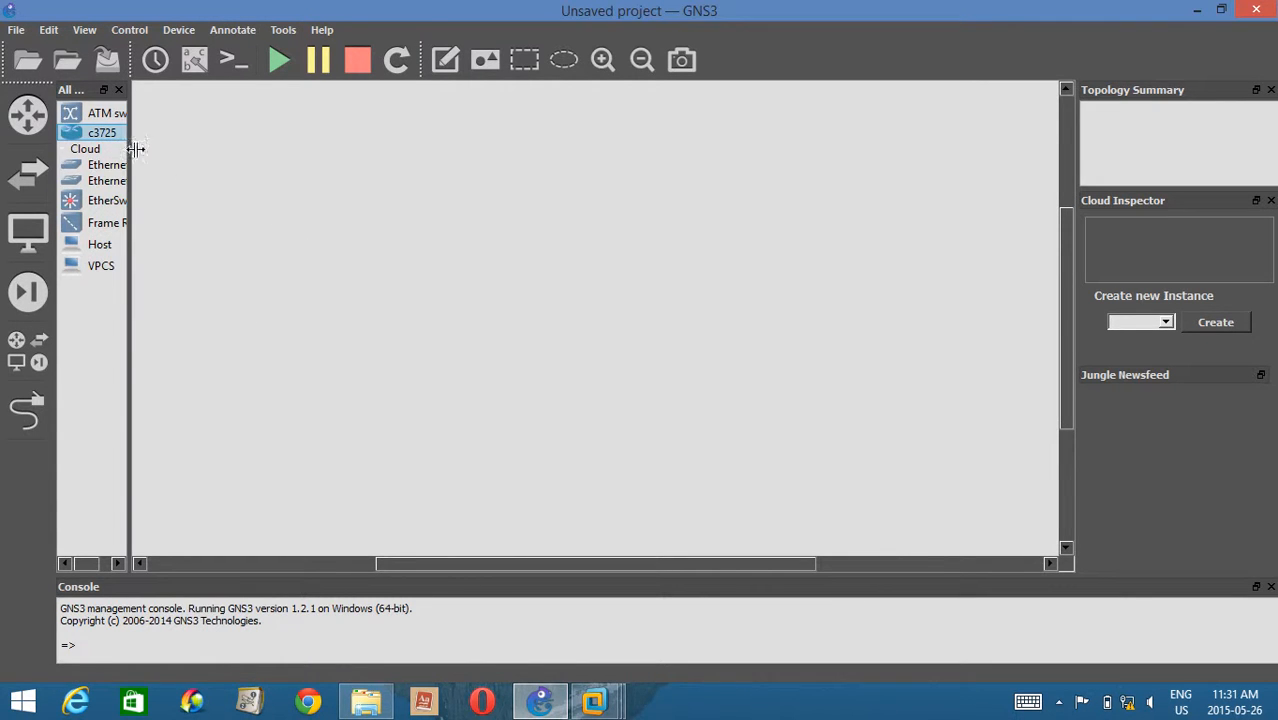
drag(97, 143, 437, 318)
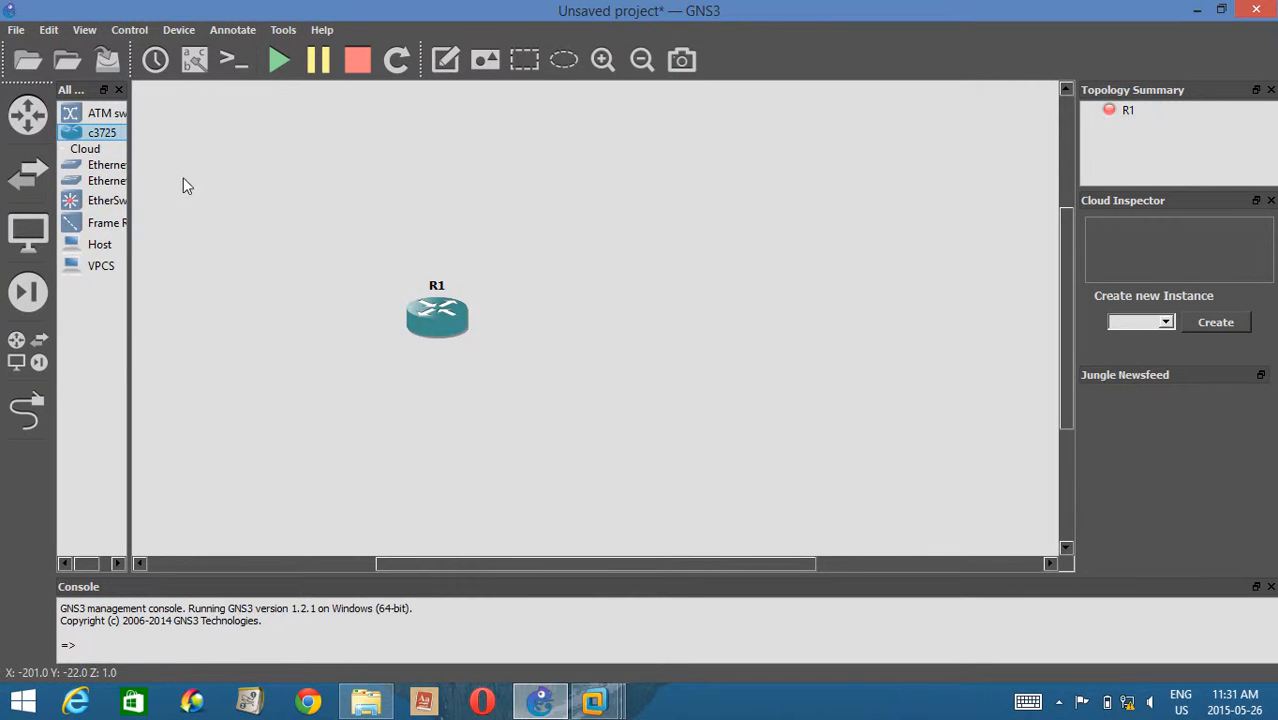
Examine the R1 router's slot adapters and the modules offered for slot 1, leaving the configuration as it is.
right_click(431, 317)
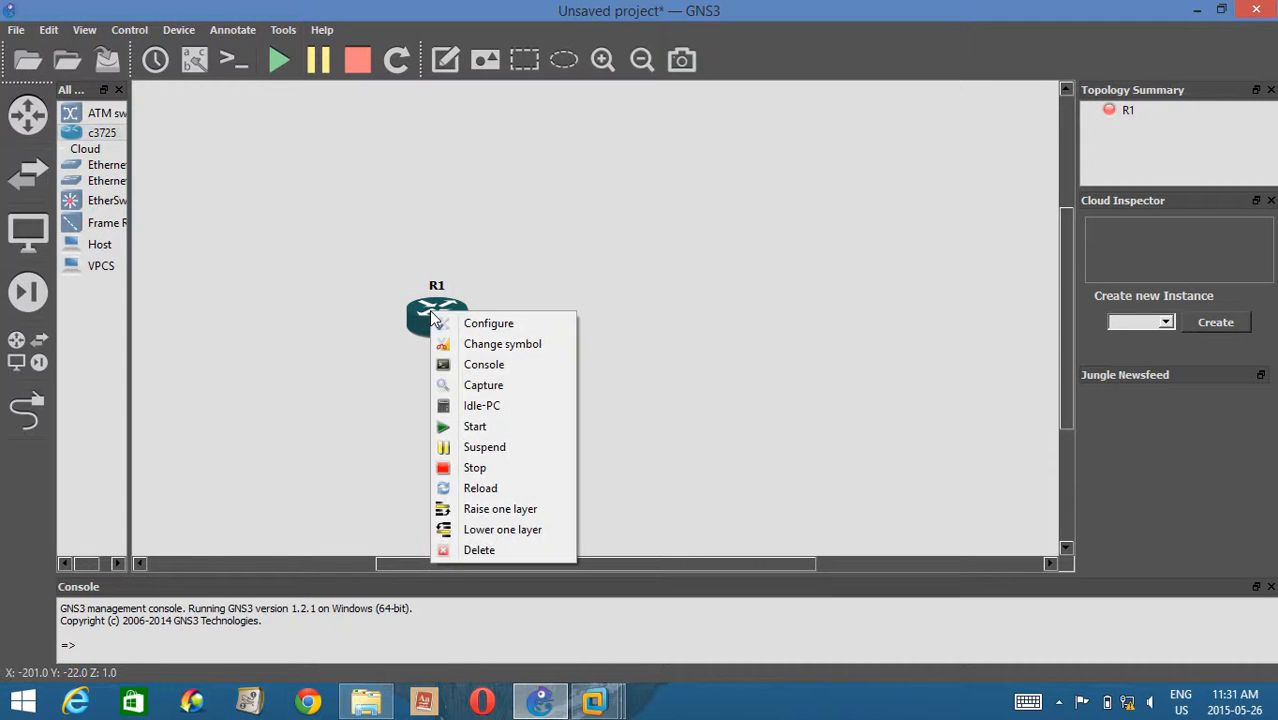
click(501, 326)
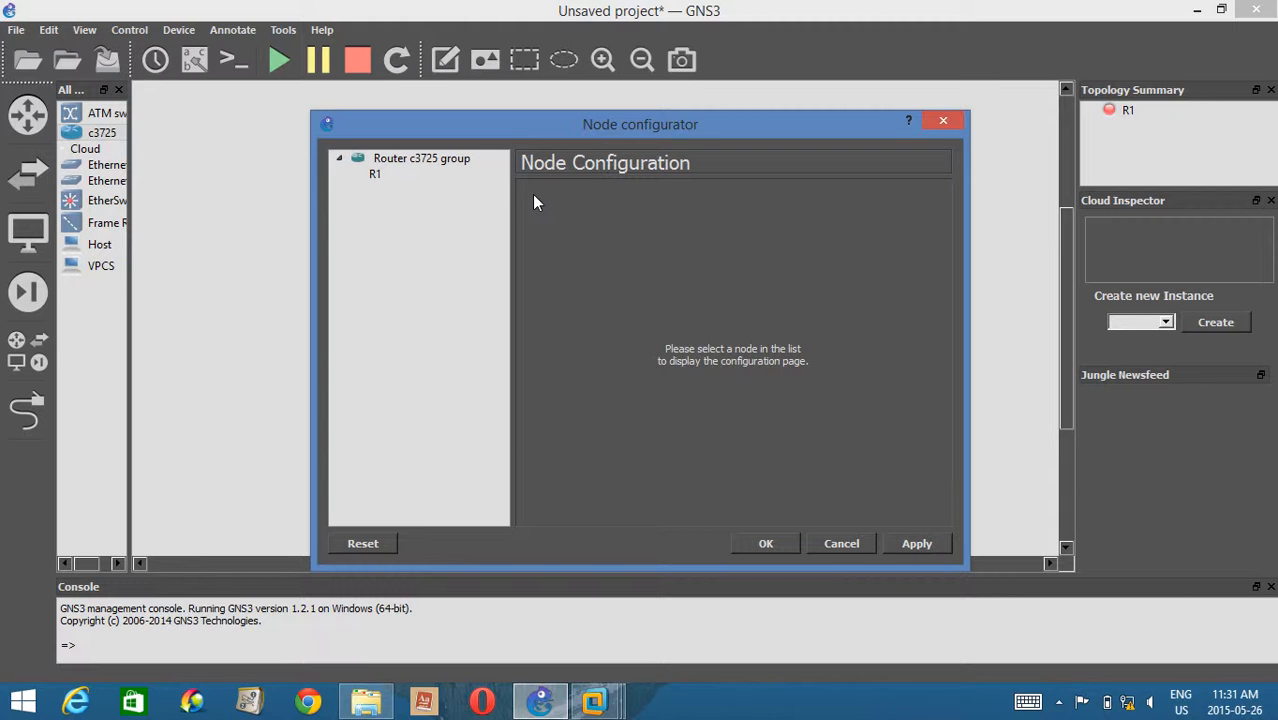
click(375, 175)
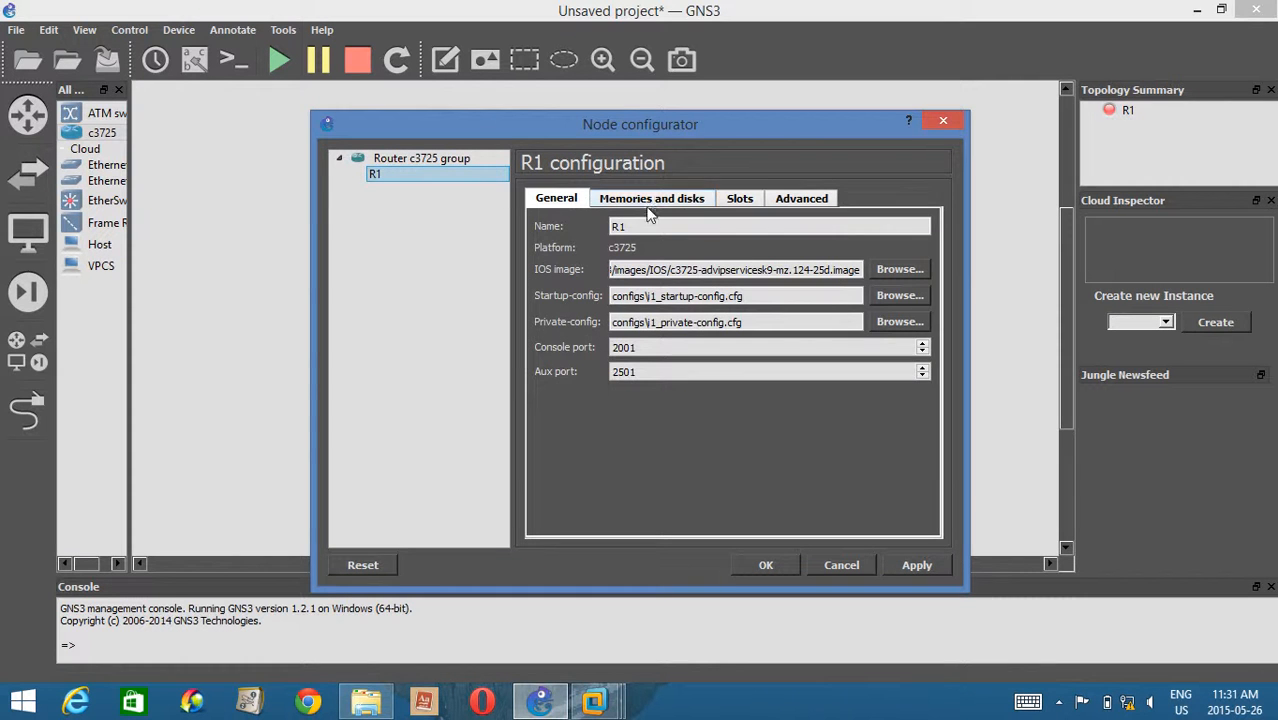
click(739, 199)
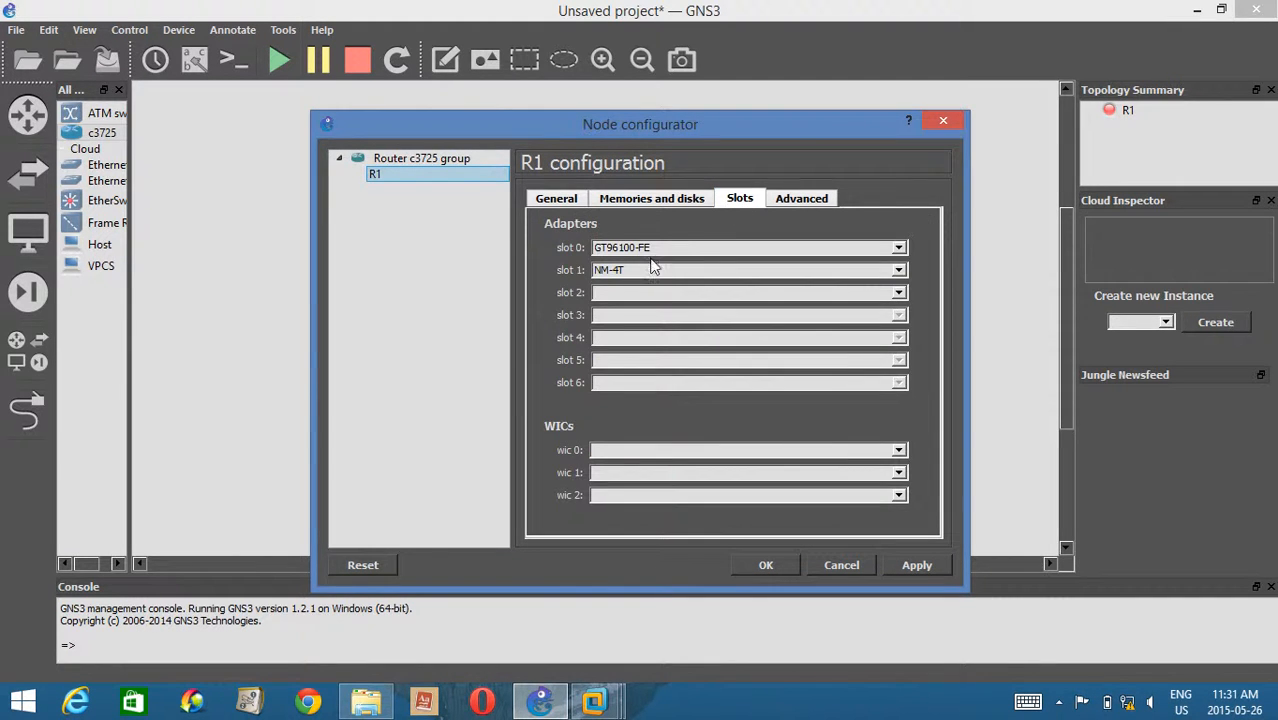
click(638, 274)
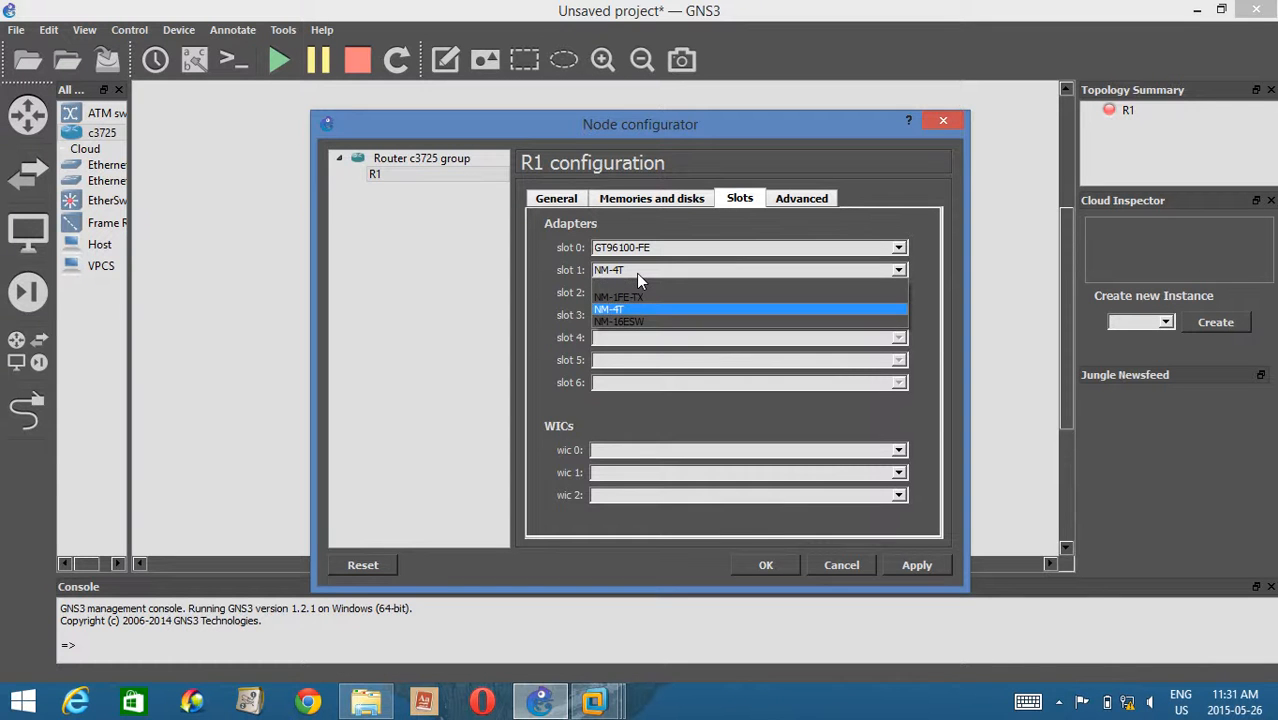
click(940, 270)
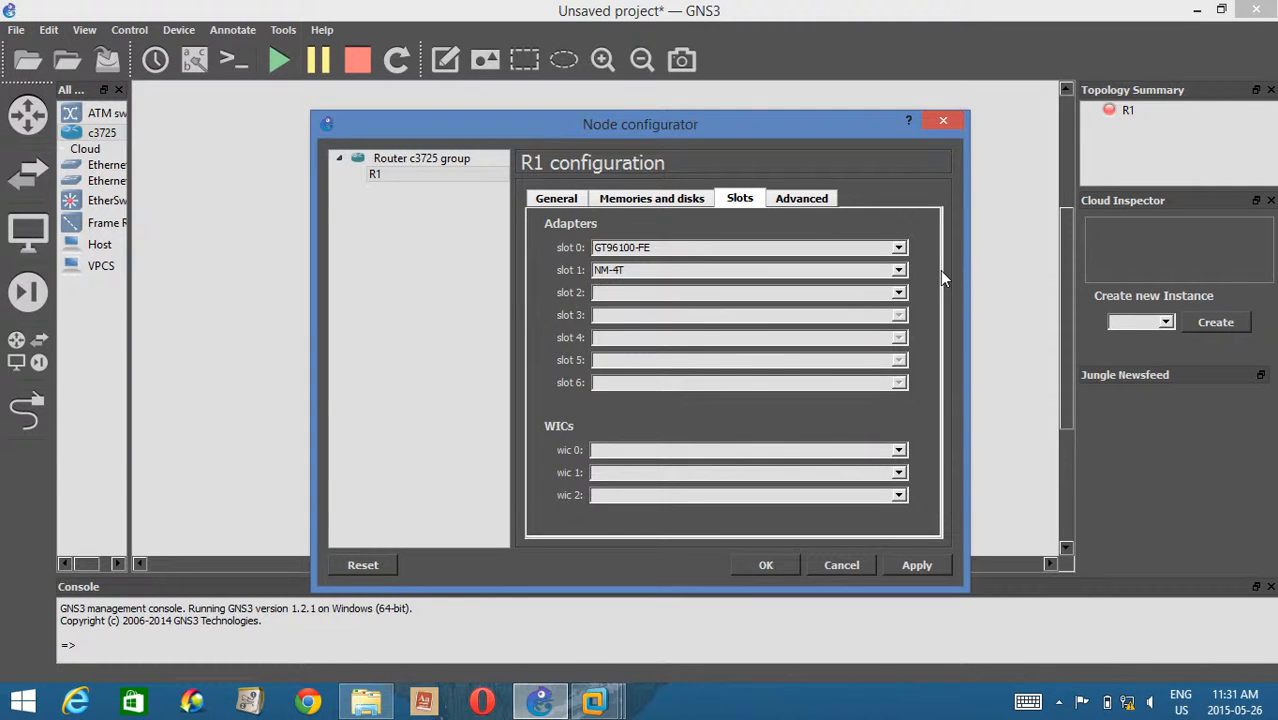
click(944, 122)
Check which interfaces router R1 offers for a link, without creating a connection.
click(13, 404)
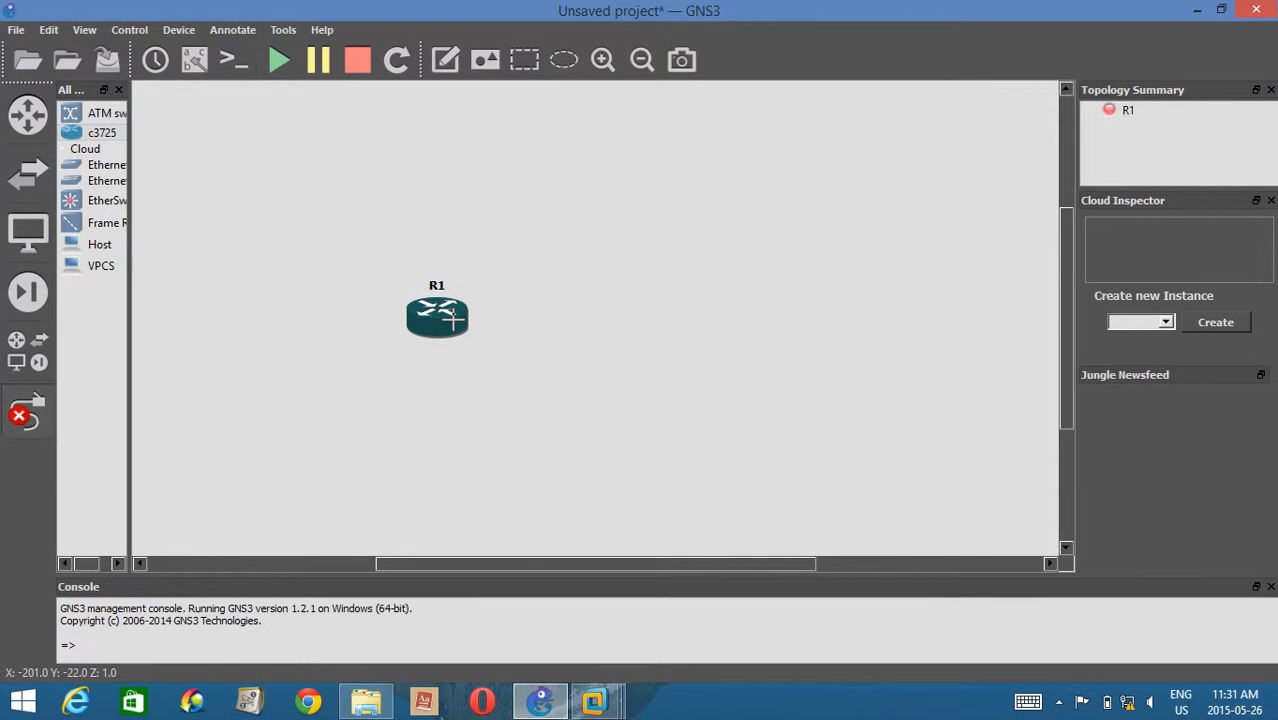
click(437, 318)
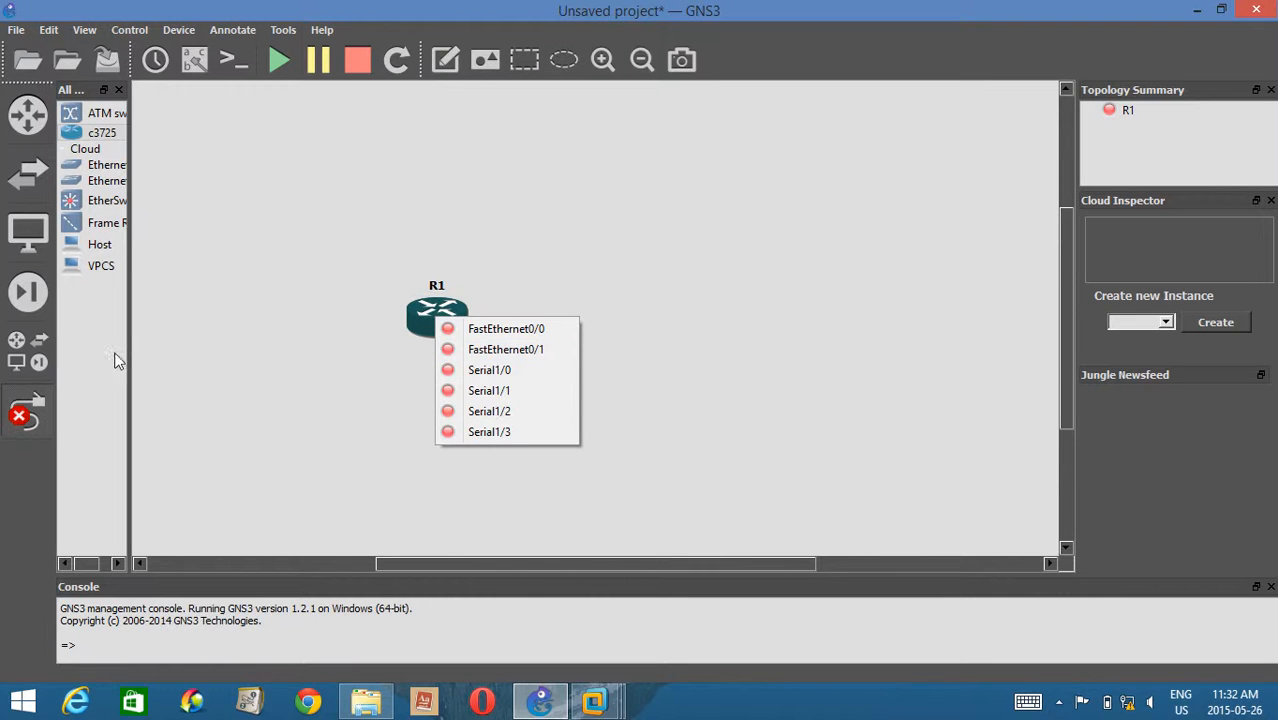
click(37, 422)
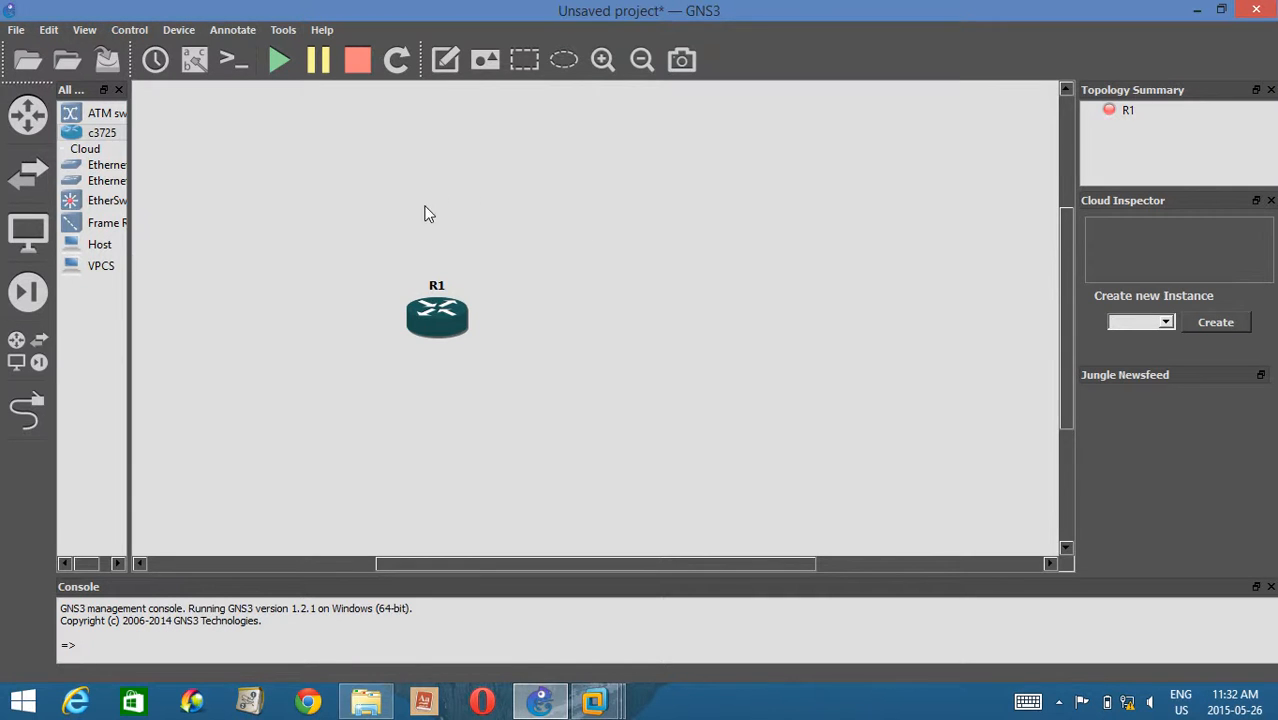
Add a Cloud node above router R1 and open its configuration.
click(97, 150)
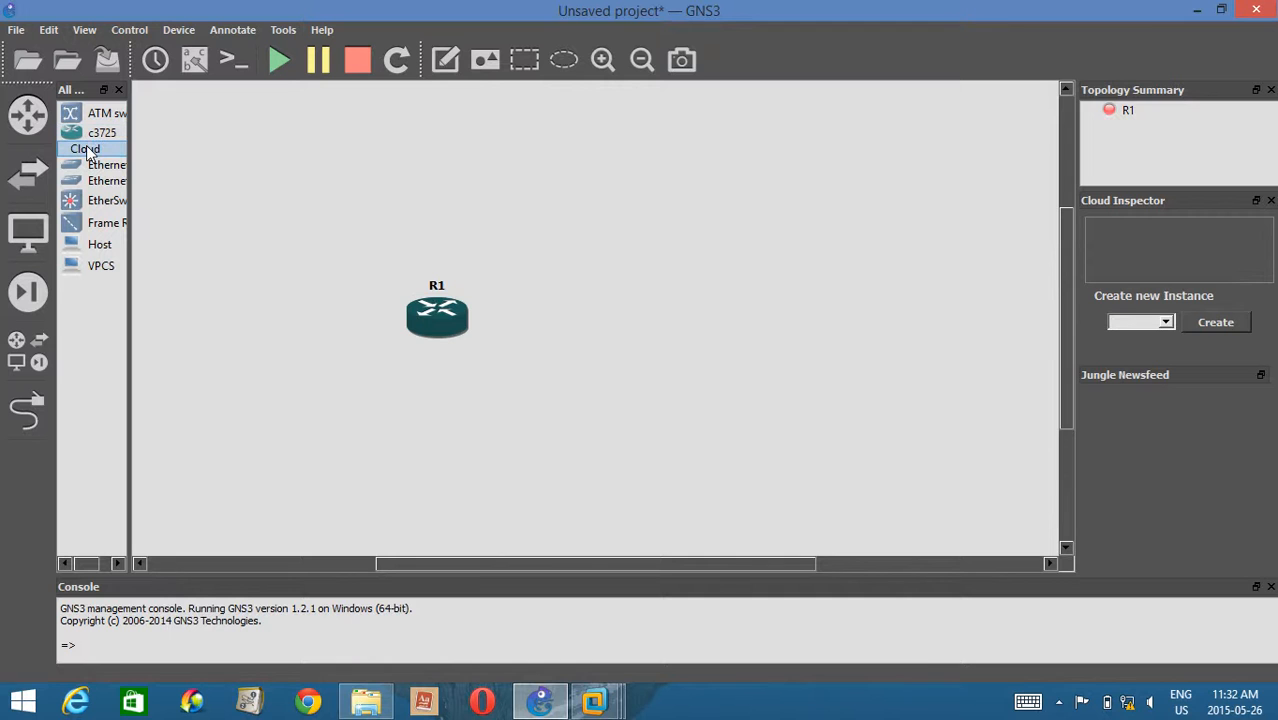
drag(86, 150, 558, 173)
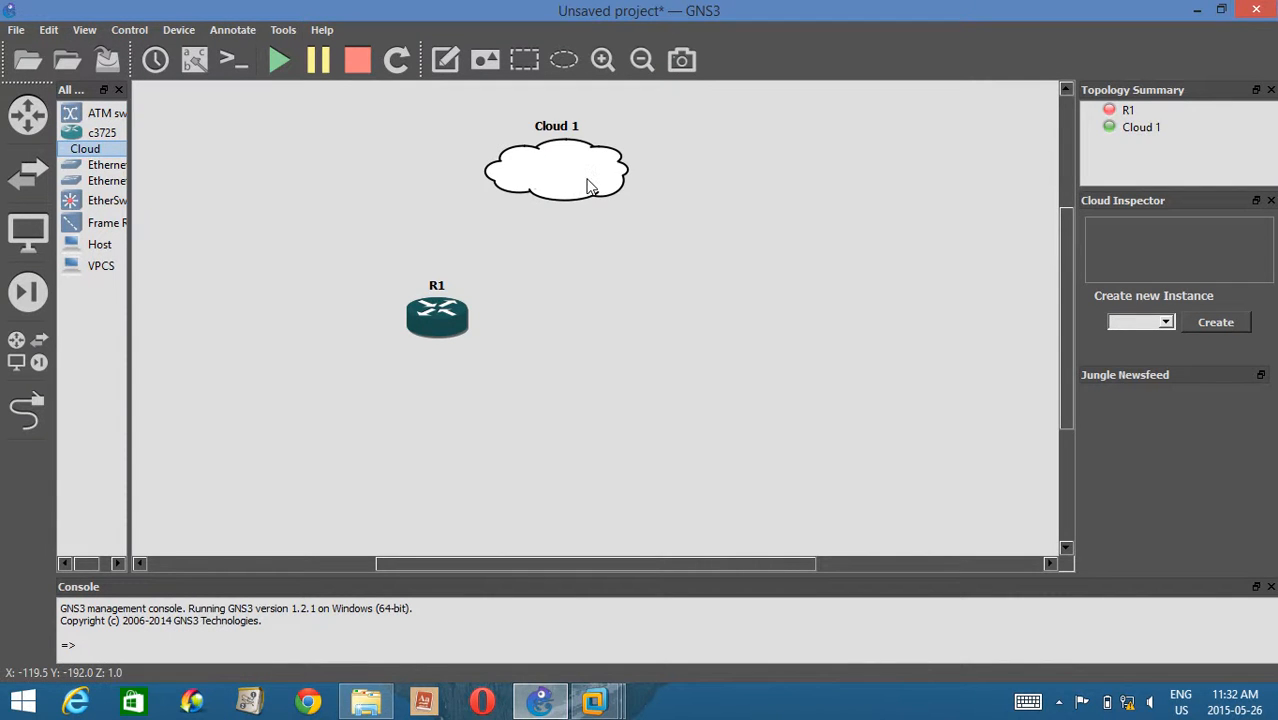
right_click(590, 187)
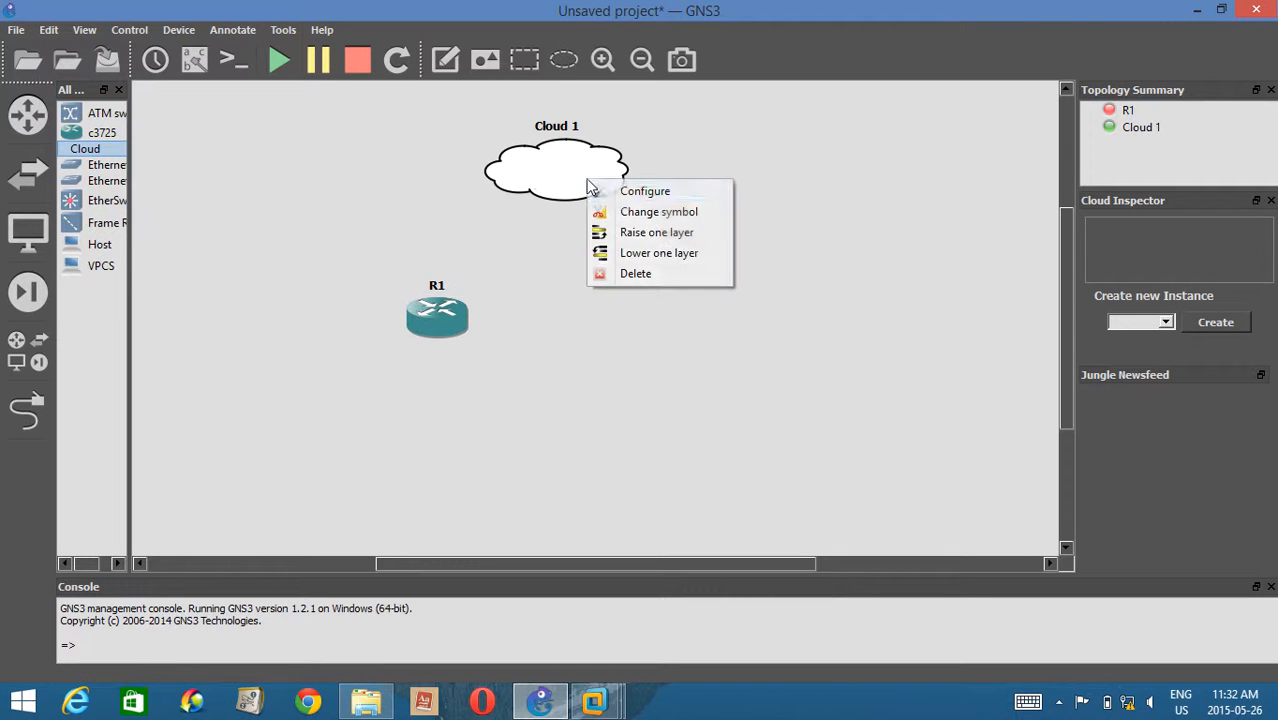
click(628, 196)
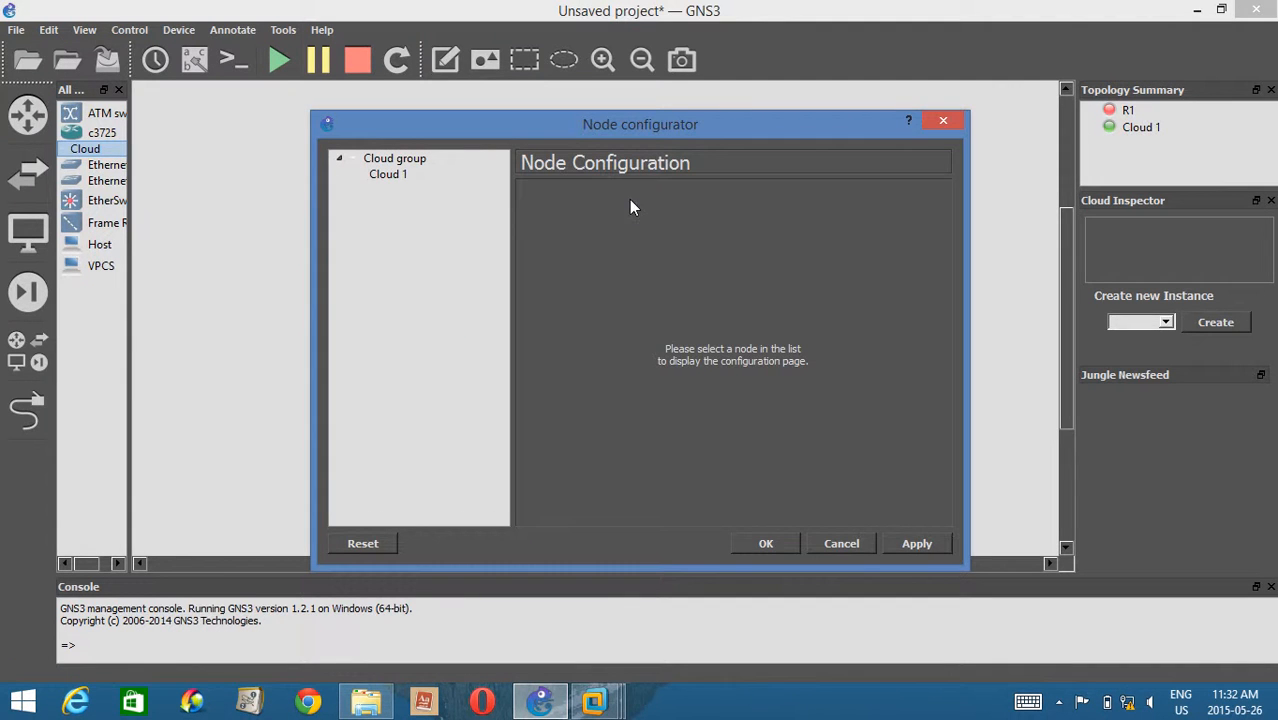
click(396, 180)
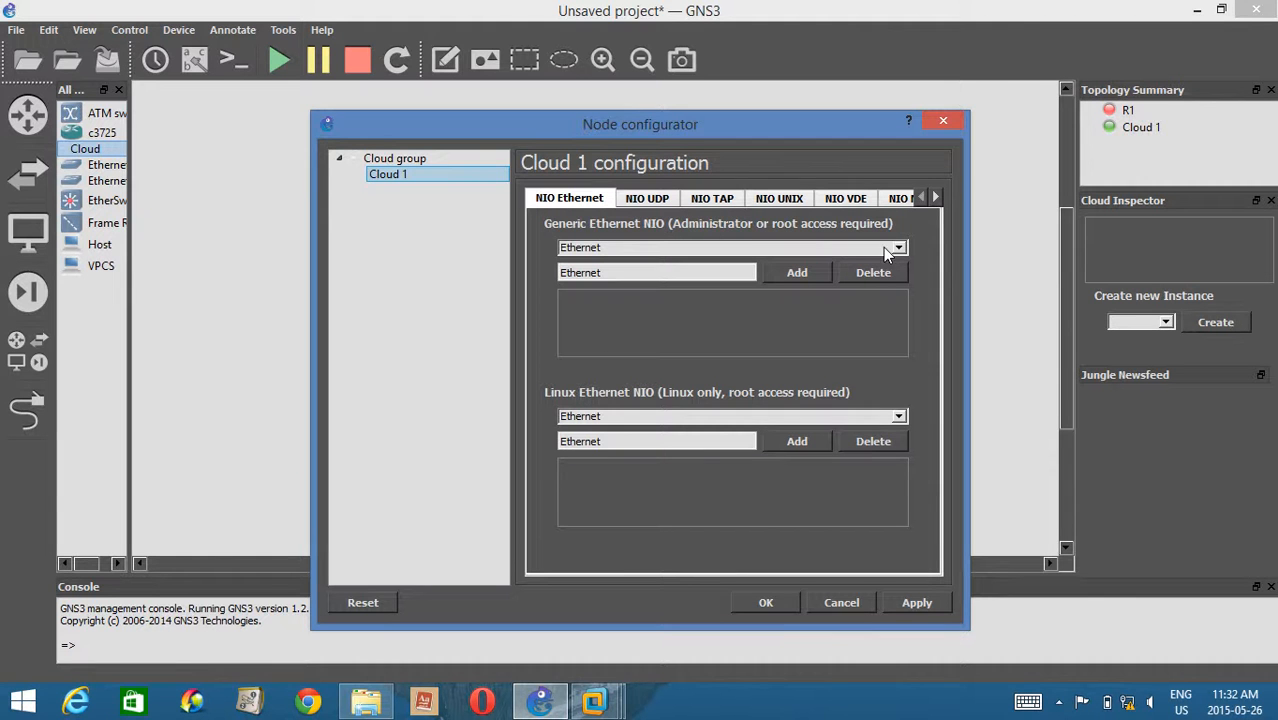
Review the network adapters available for the cloud's Generic Ethernet NIO without choosing one.
click(800, 249)
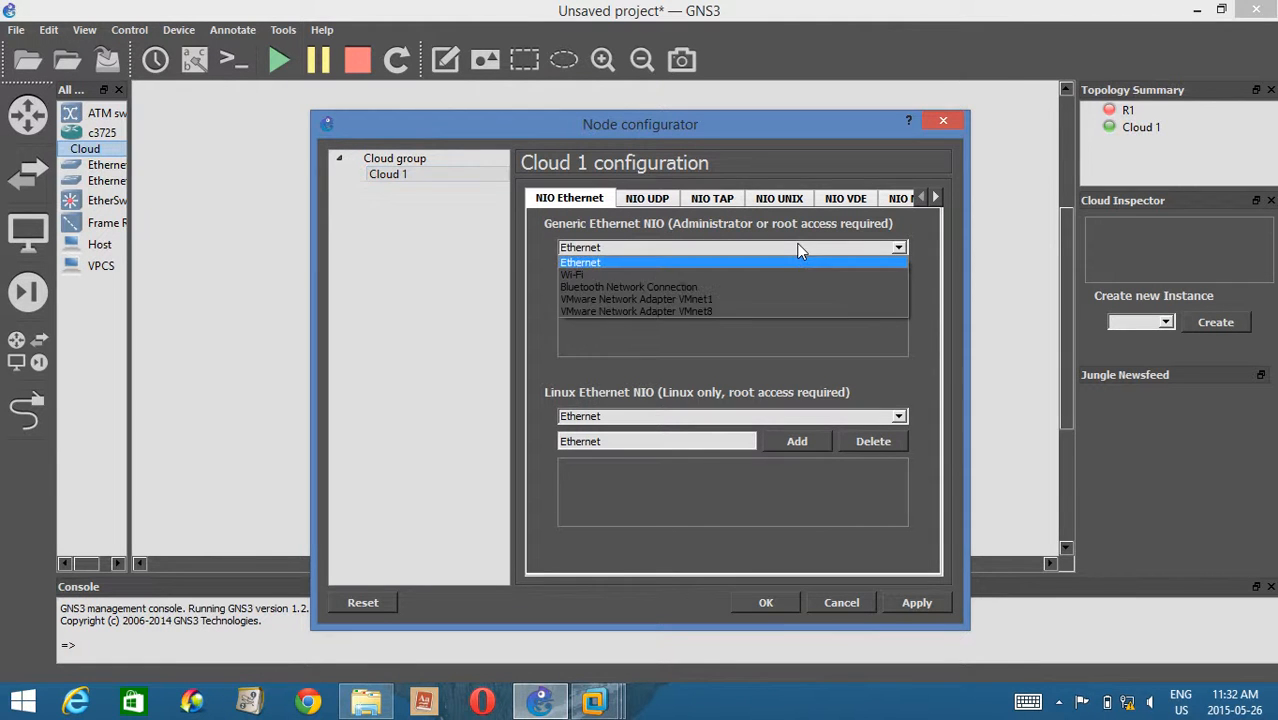
click(940, 257)
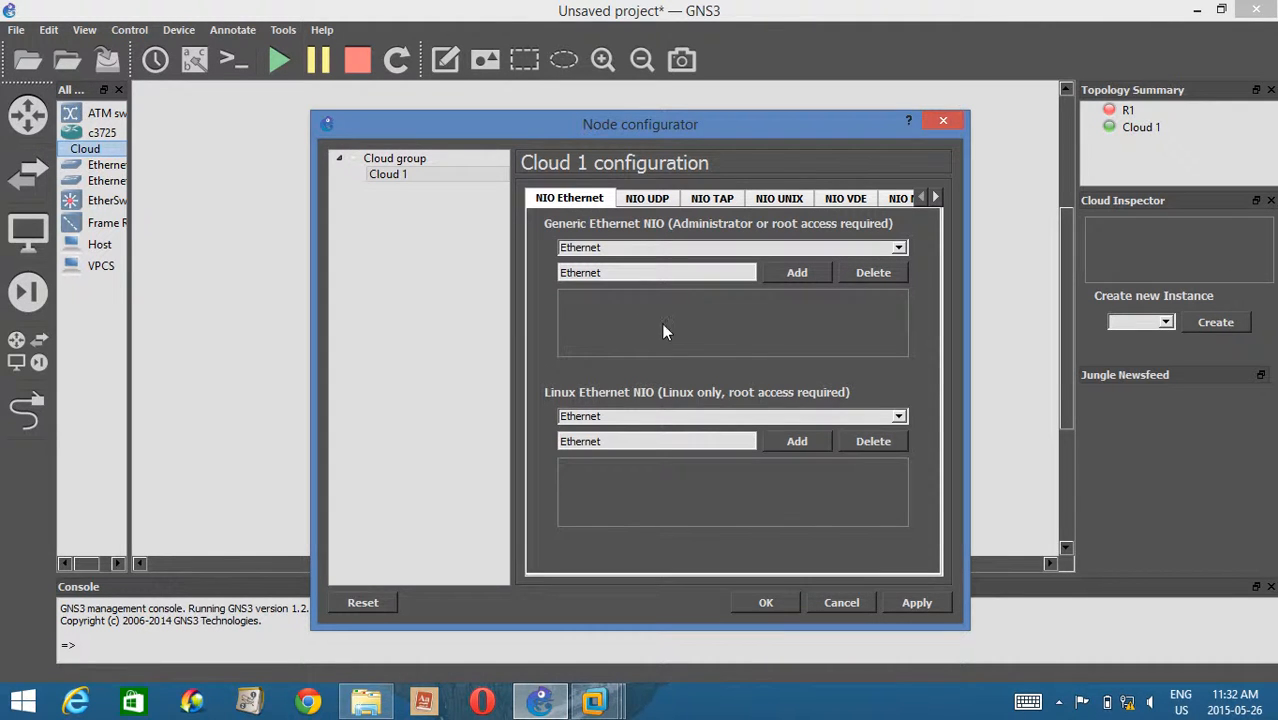
click(680, 249)
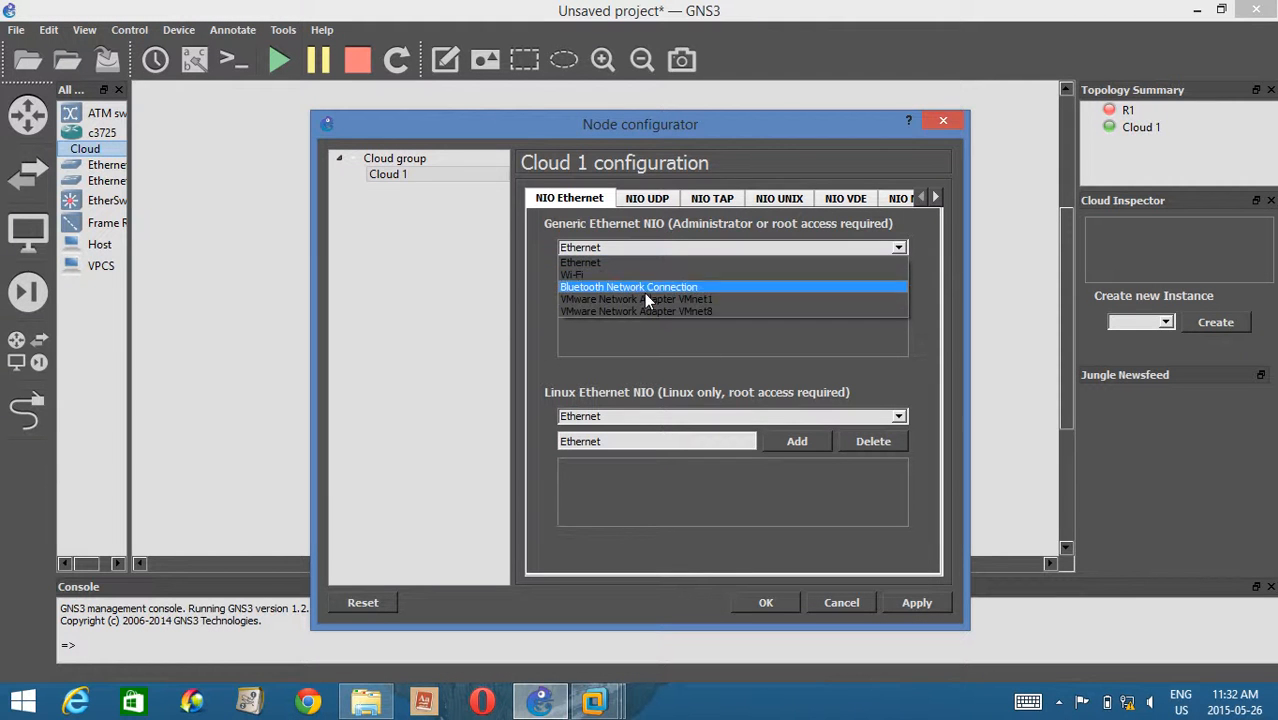
click(729, 336)
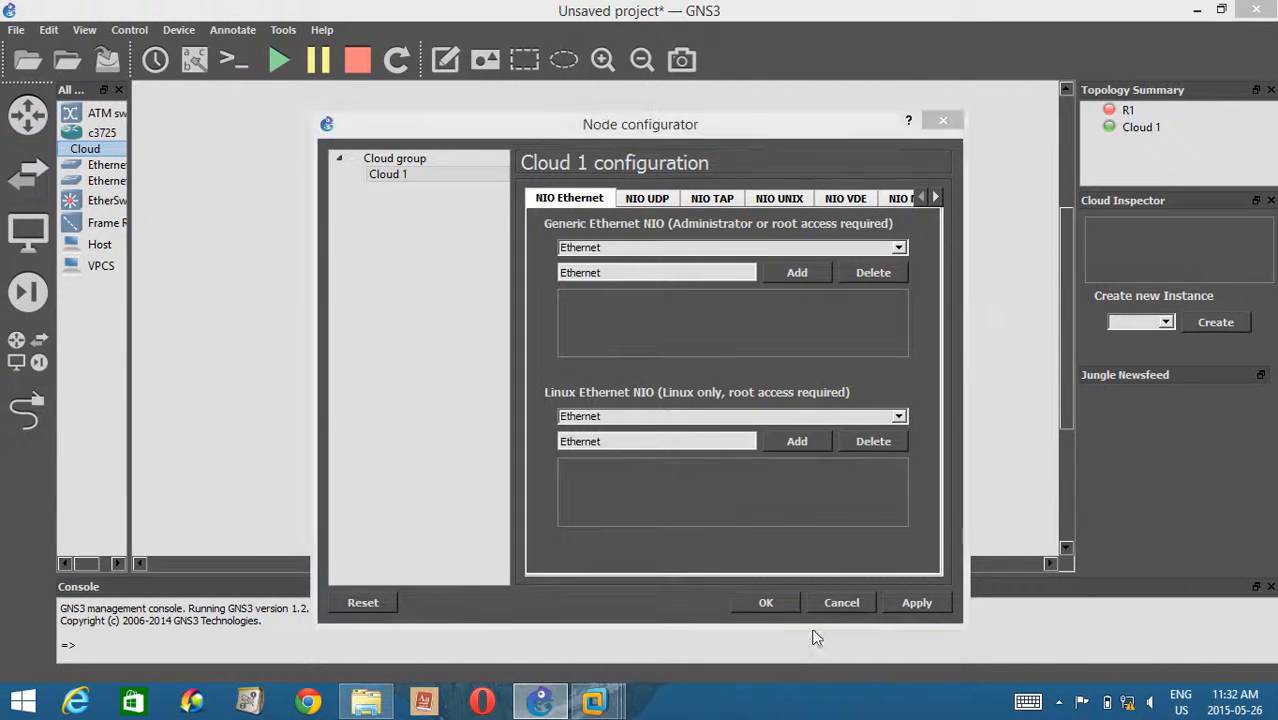
Switch to VMware Workstation and open the Virtual Network Editor with administrator privileges for changing the settings.
mouse_move(597, 703)
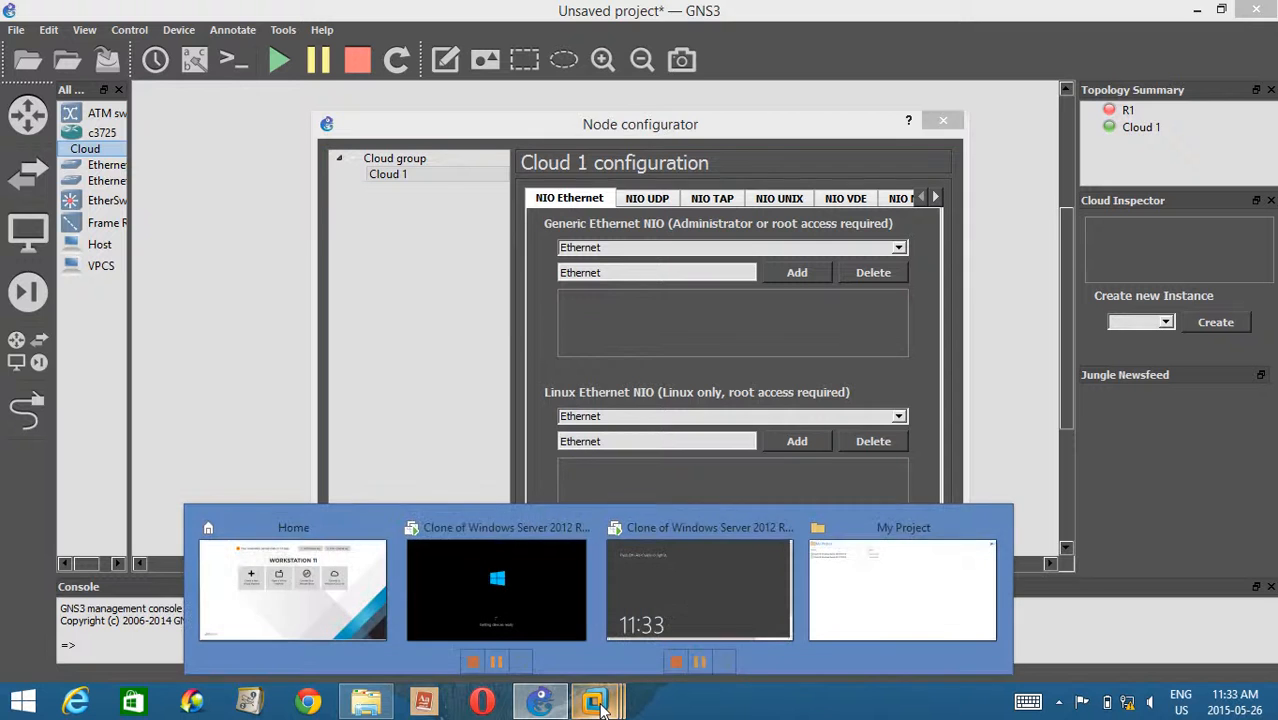
click(650, 600)
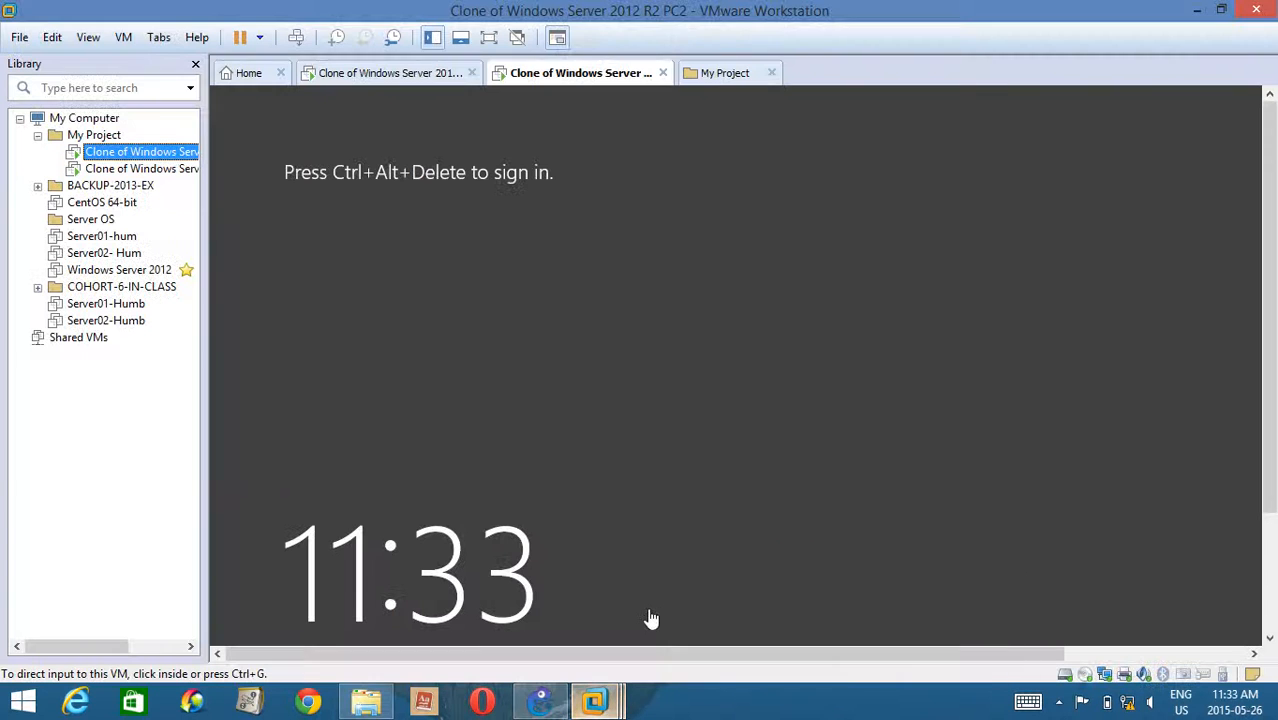
click(55, 39)
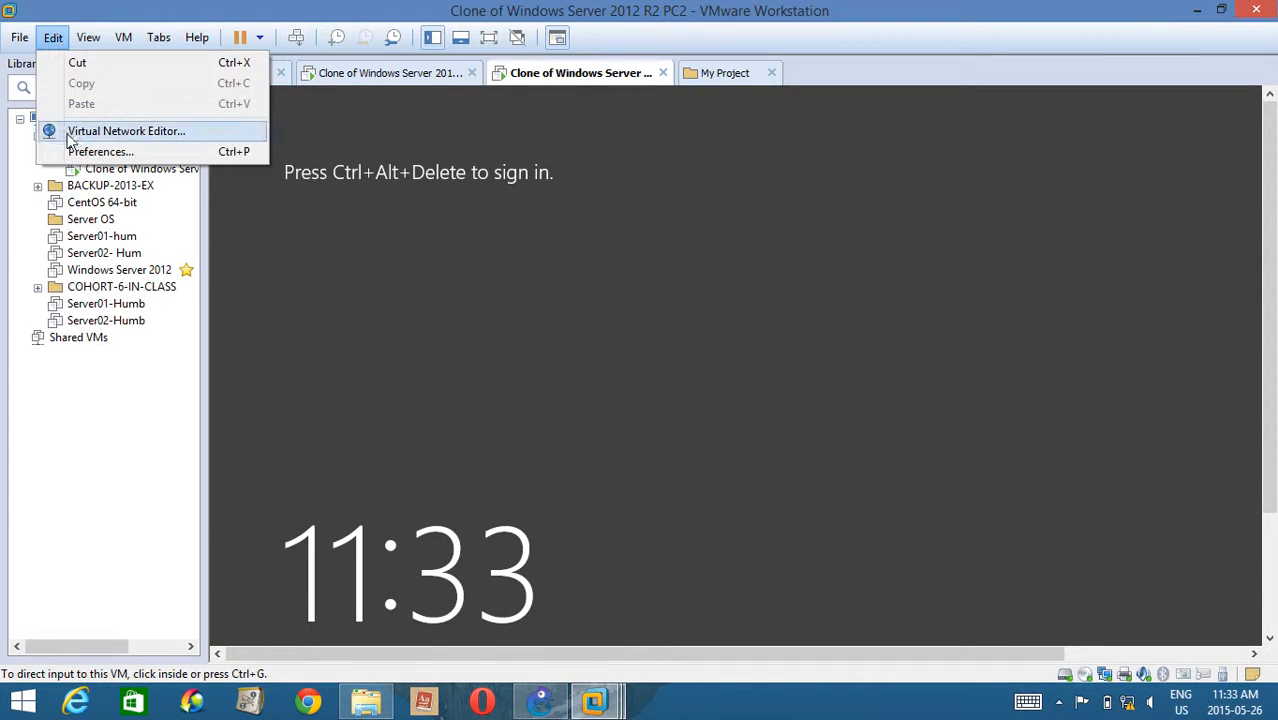
click(120, 131)
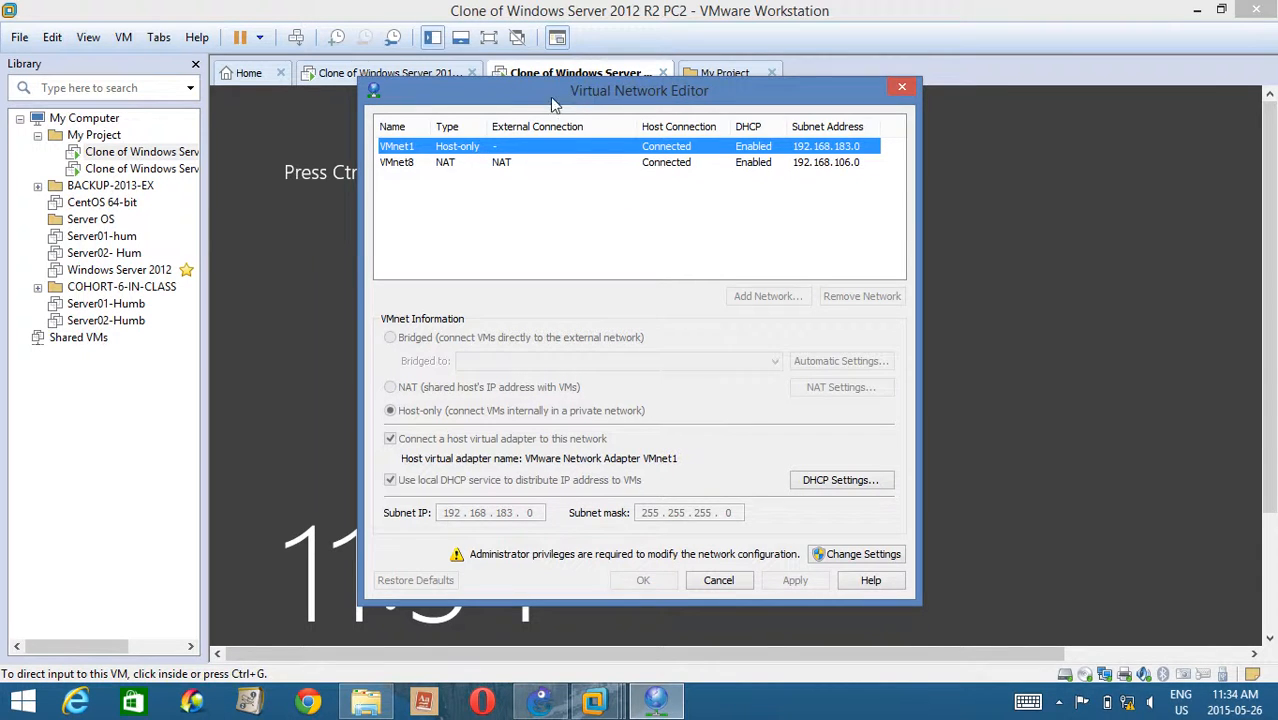
drag(571, 100, 472, 117)
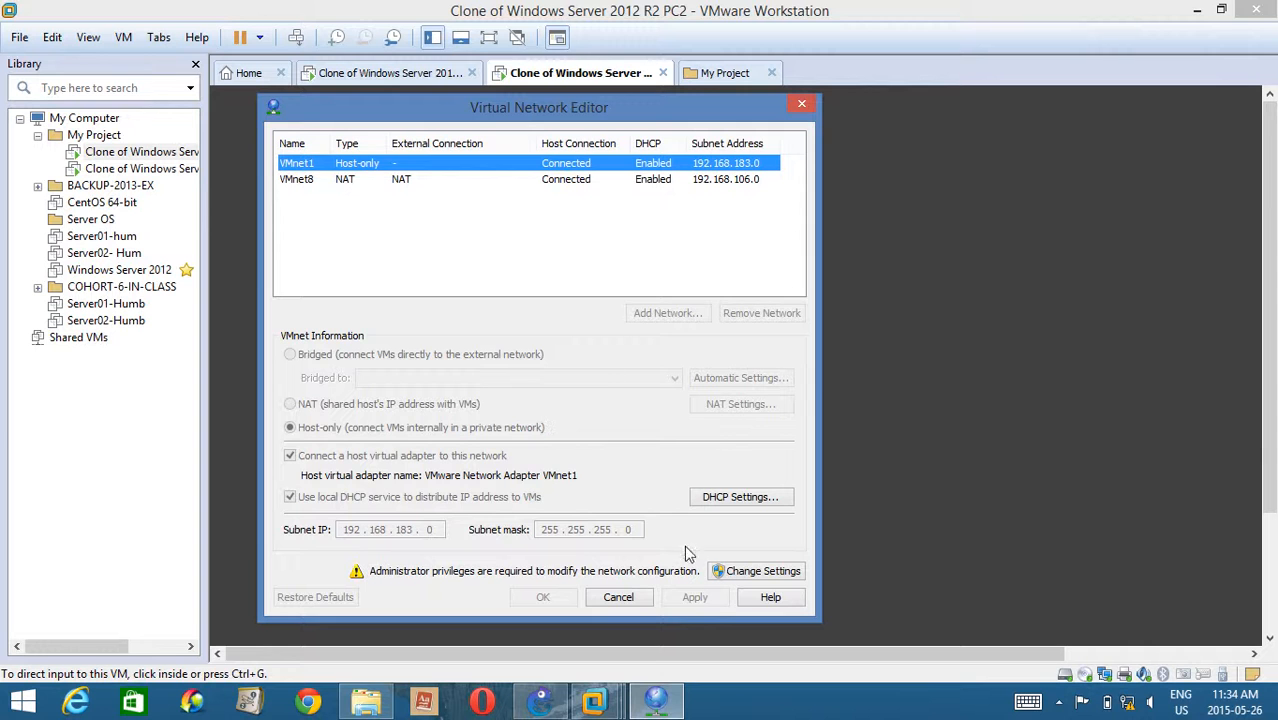
click(755, 572)
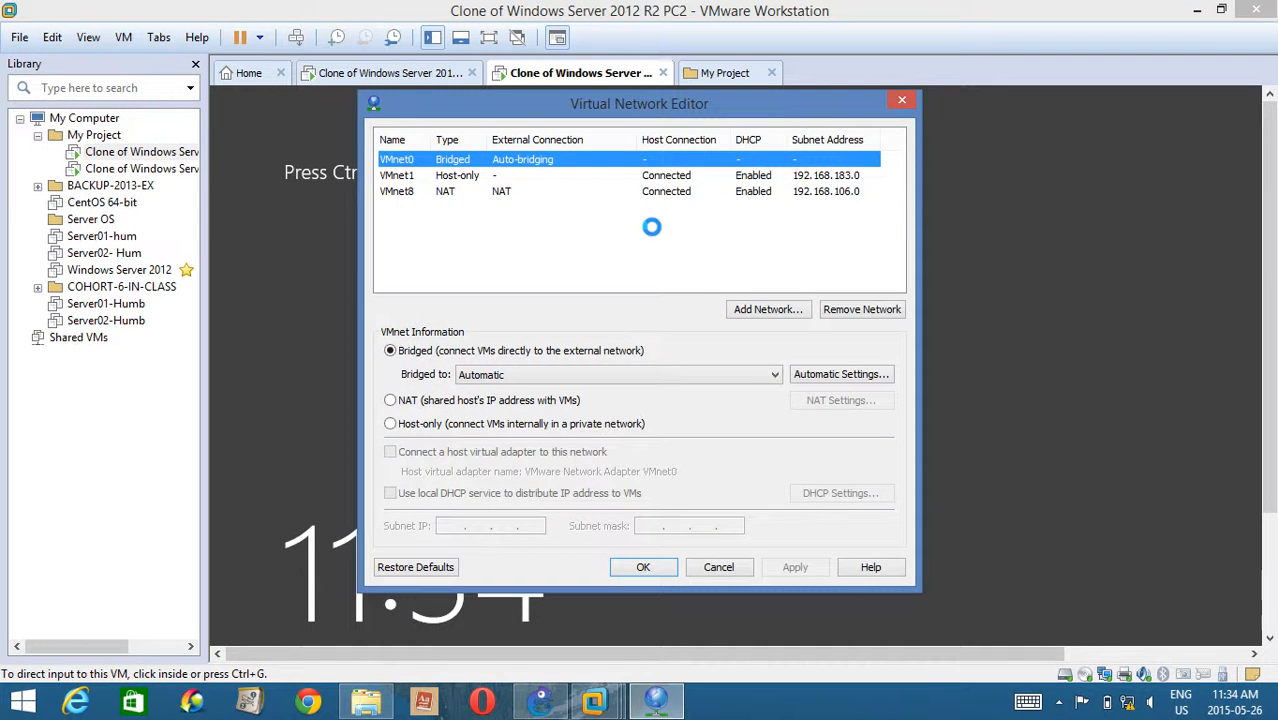
Add the virtual network VMnet2 as host-only and save the network configuration.
click(742, 309)
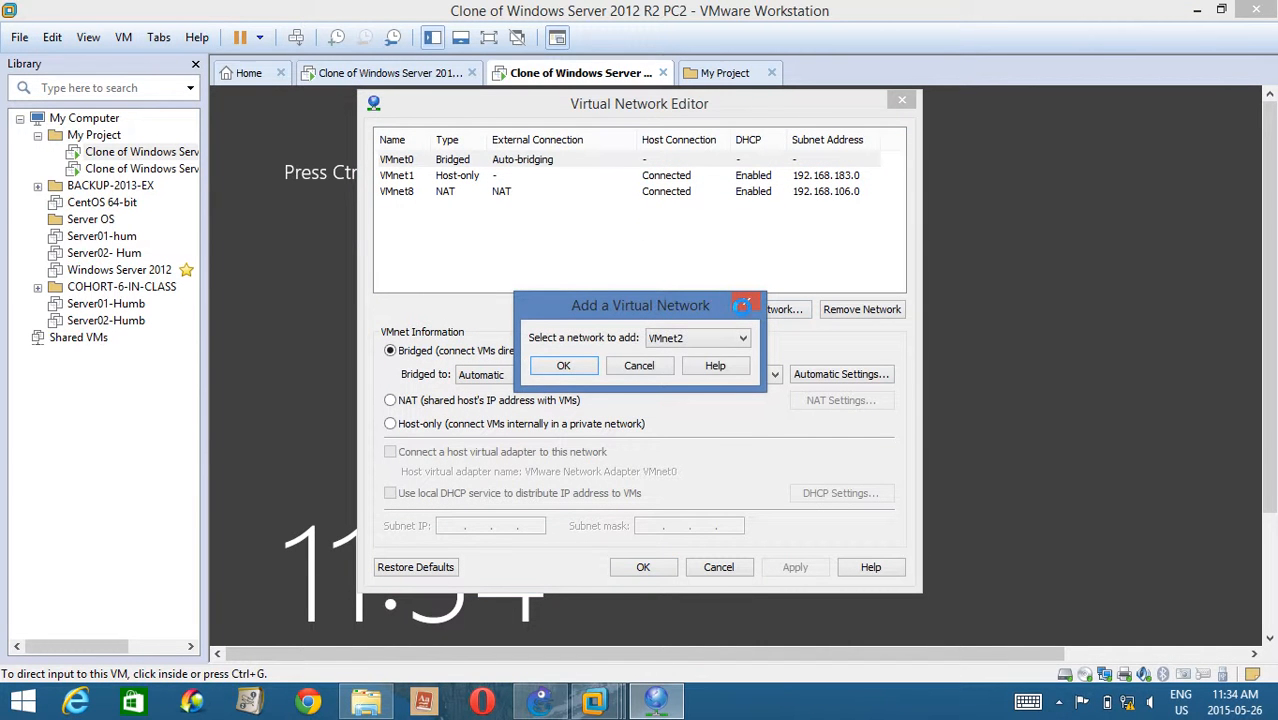
click(671, 338)
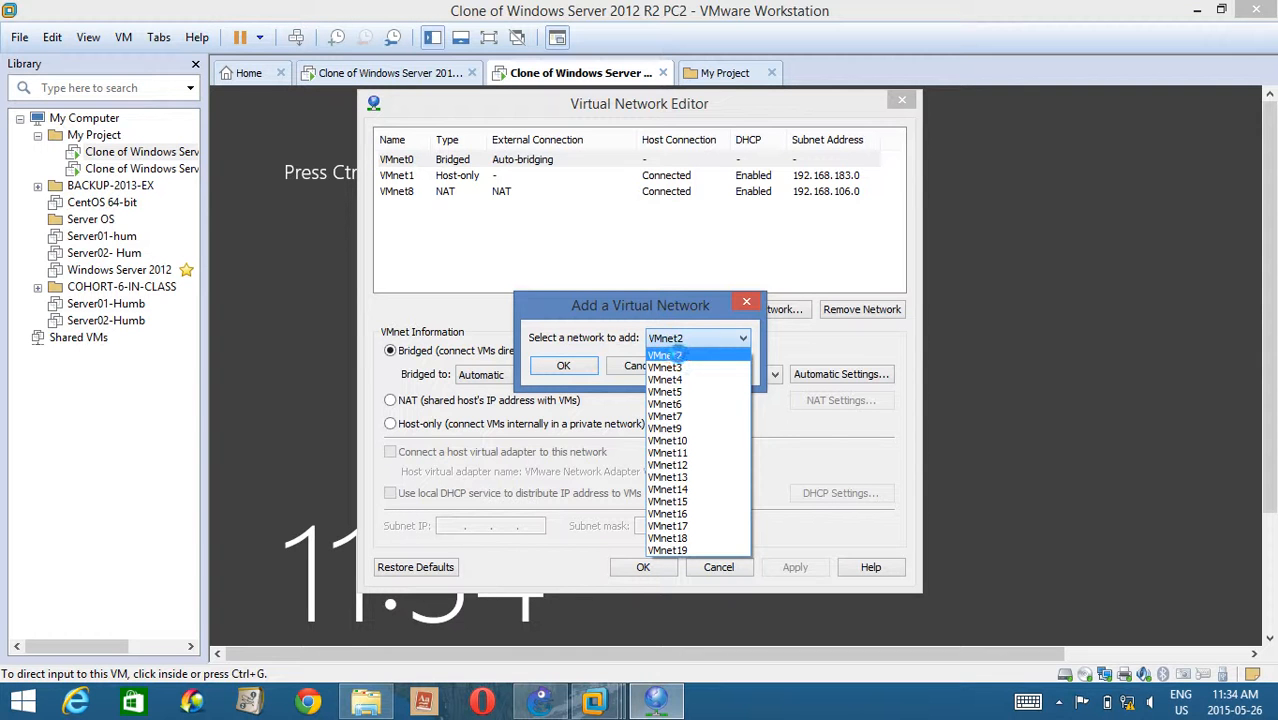
click(667, 355)
click(551, 364)
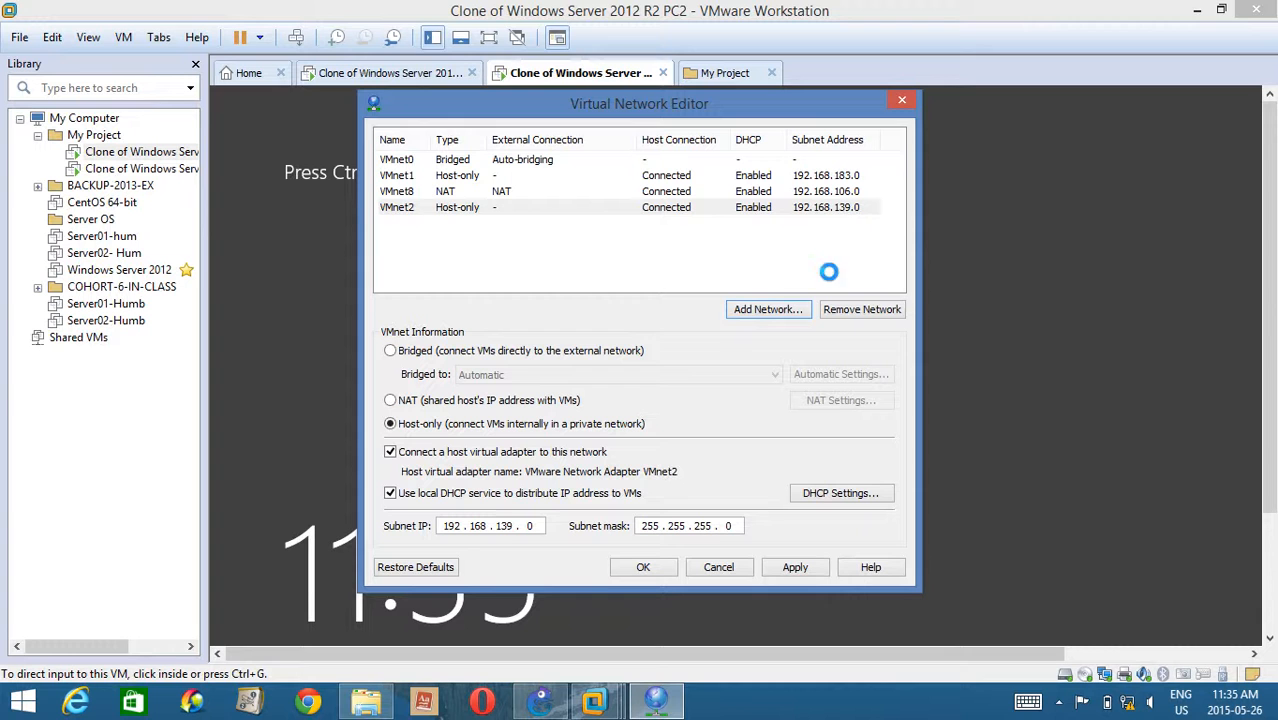
click(657, 566)
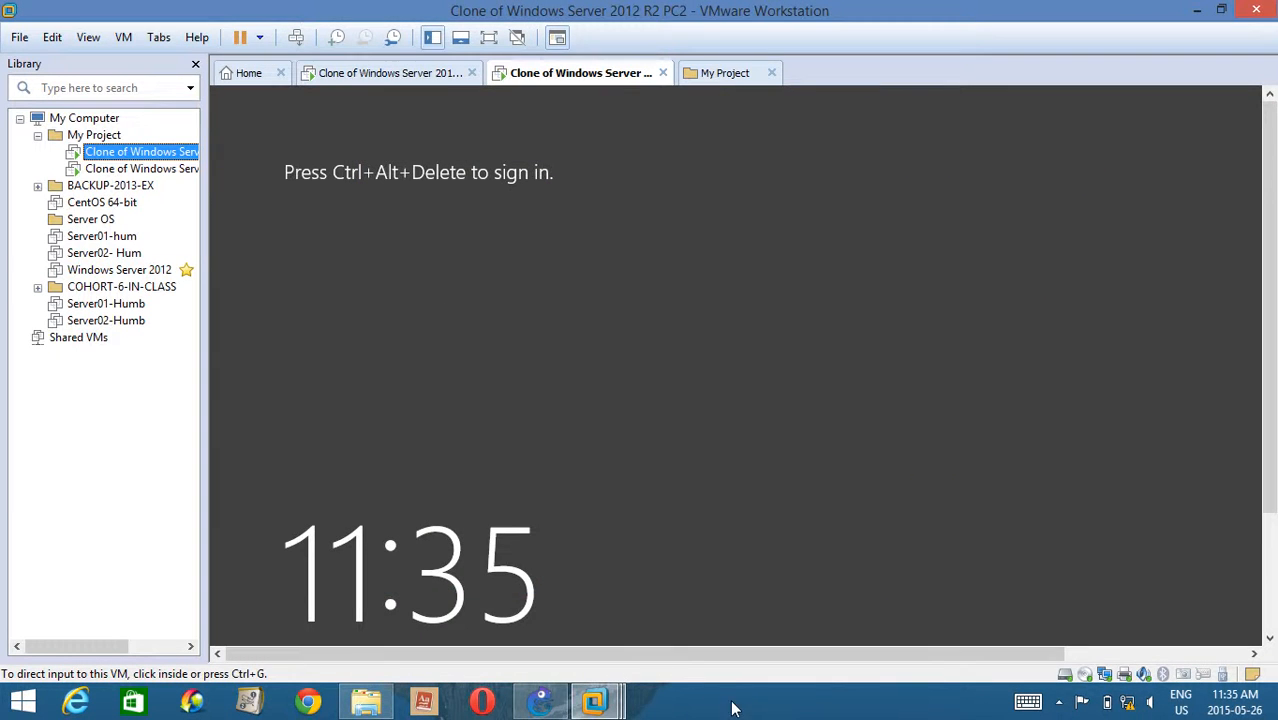
Switch back to GNS3, reopen Cloud 1's configuration, and check whether VMnet2 is offered as a Generic Ethernet NIO adapter.
click(540, 701)
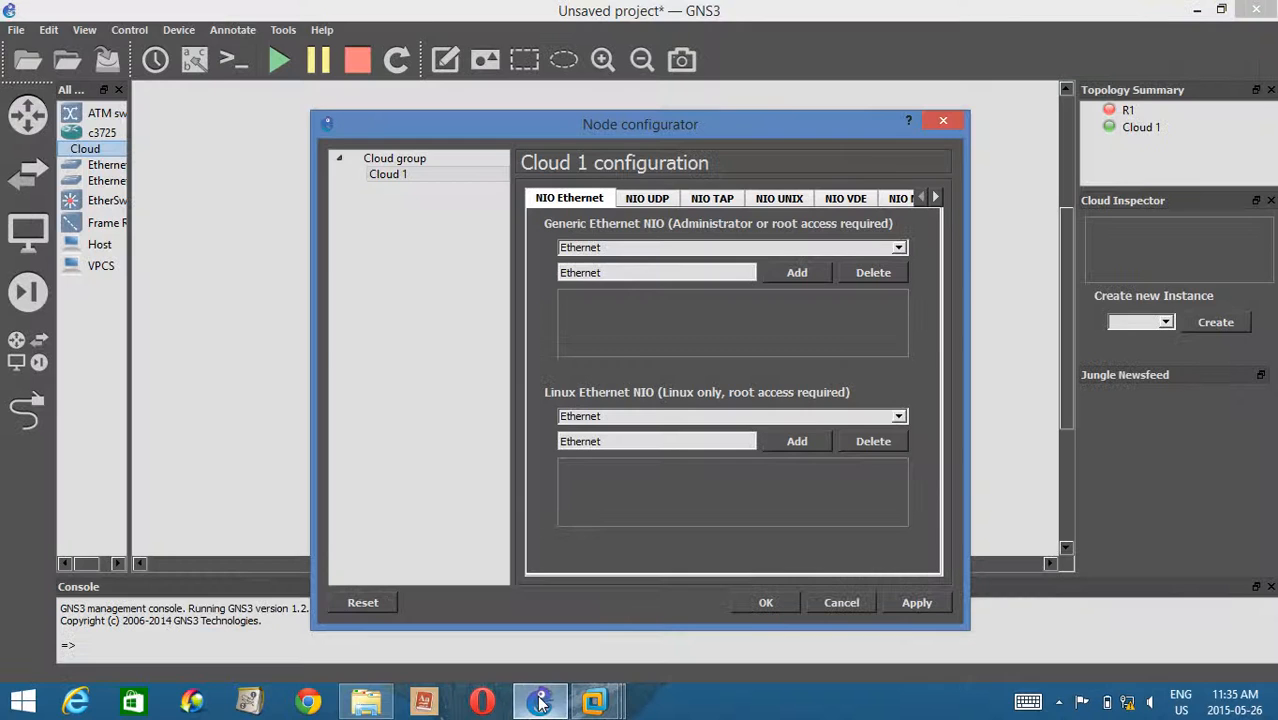
click(943, 120)
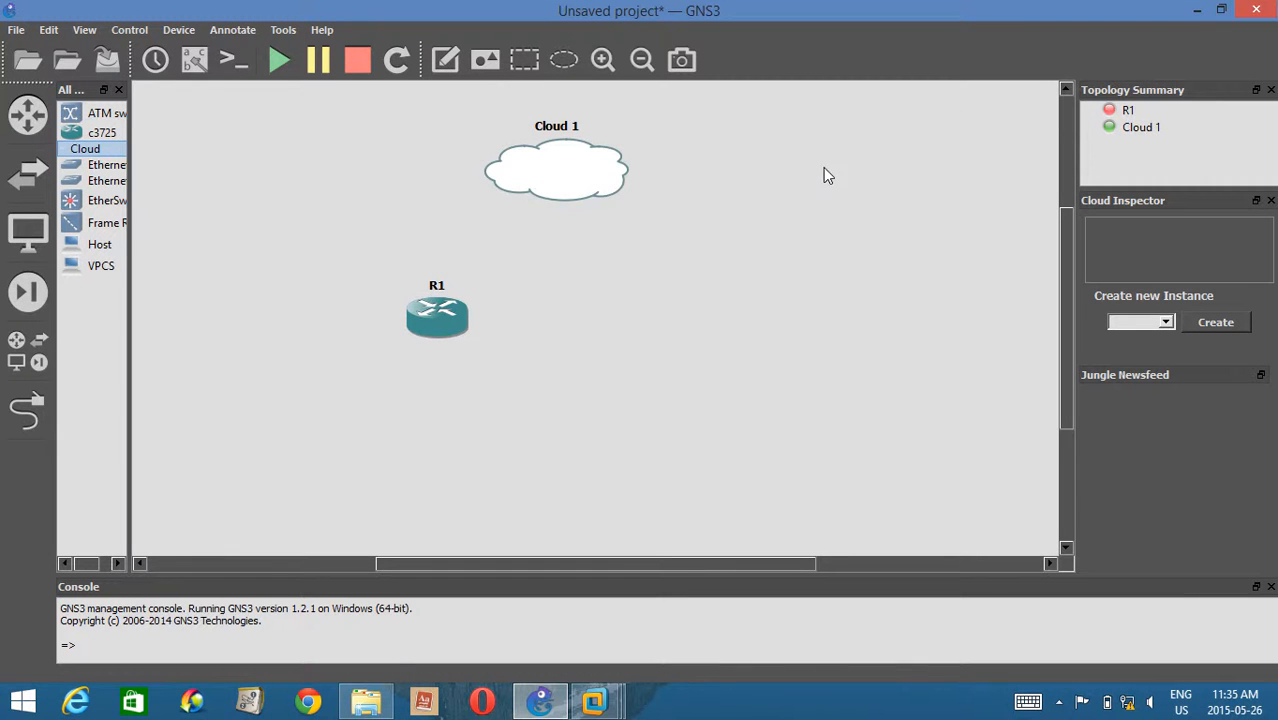
right_click(612, 174)
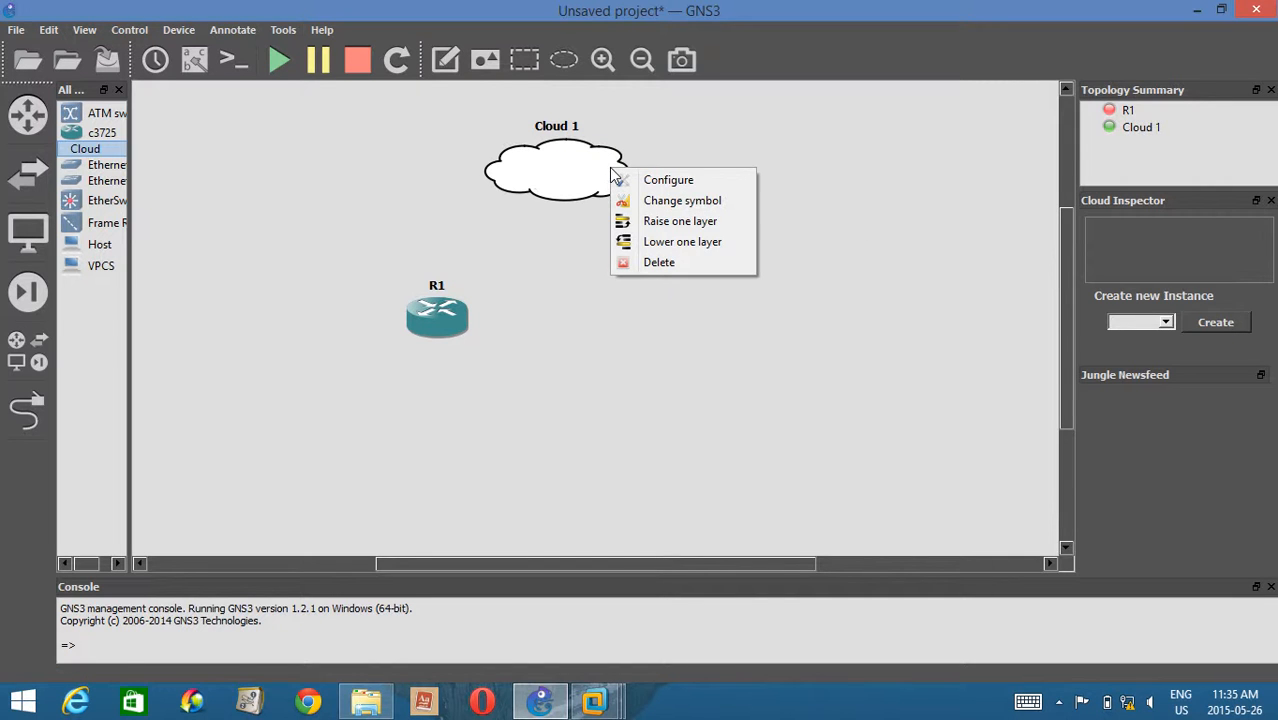
click(675, 189)
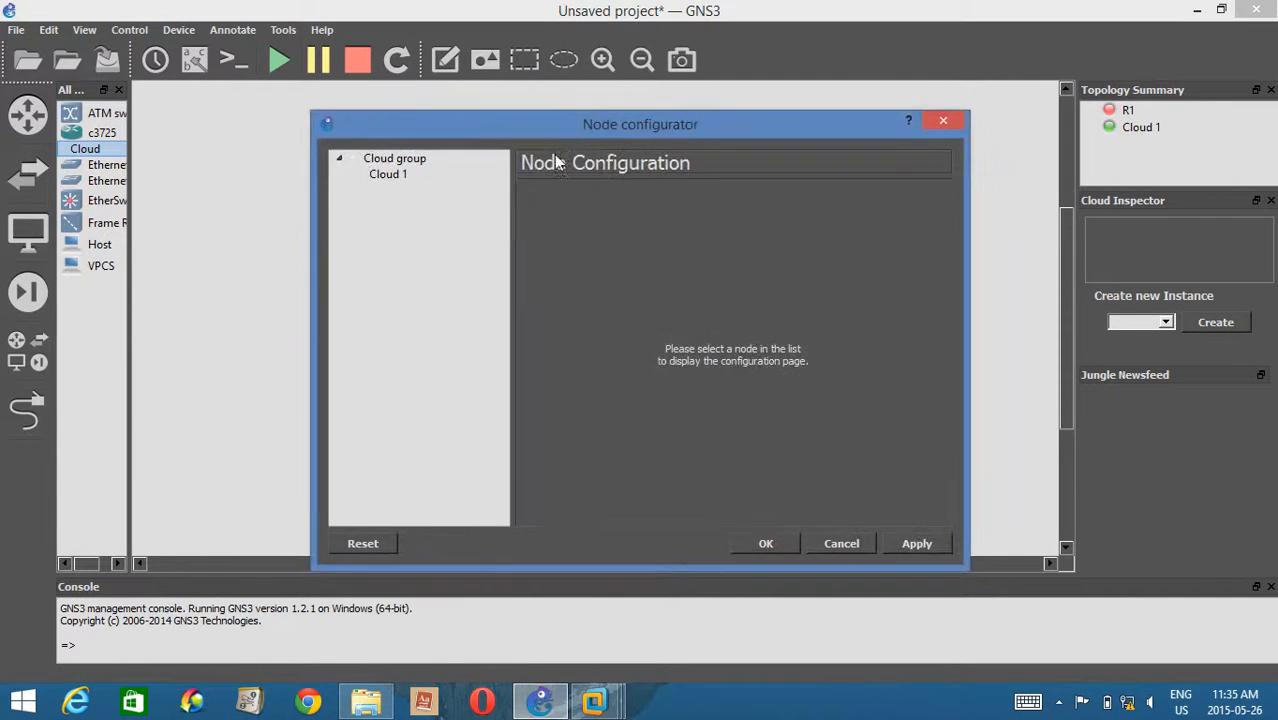
click(413, 172)
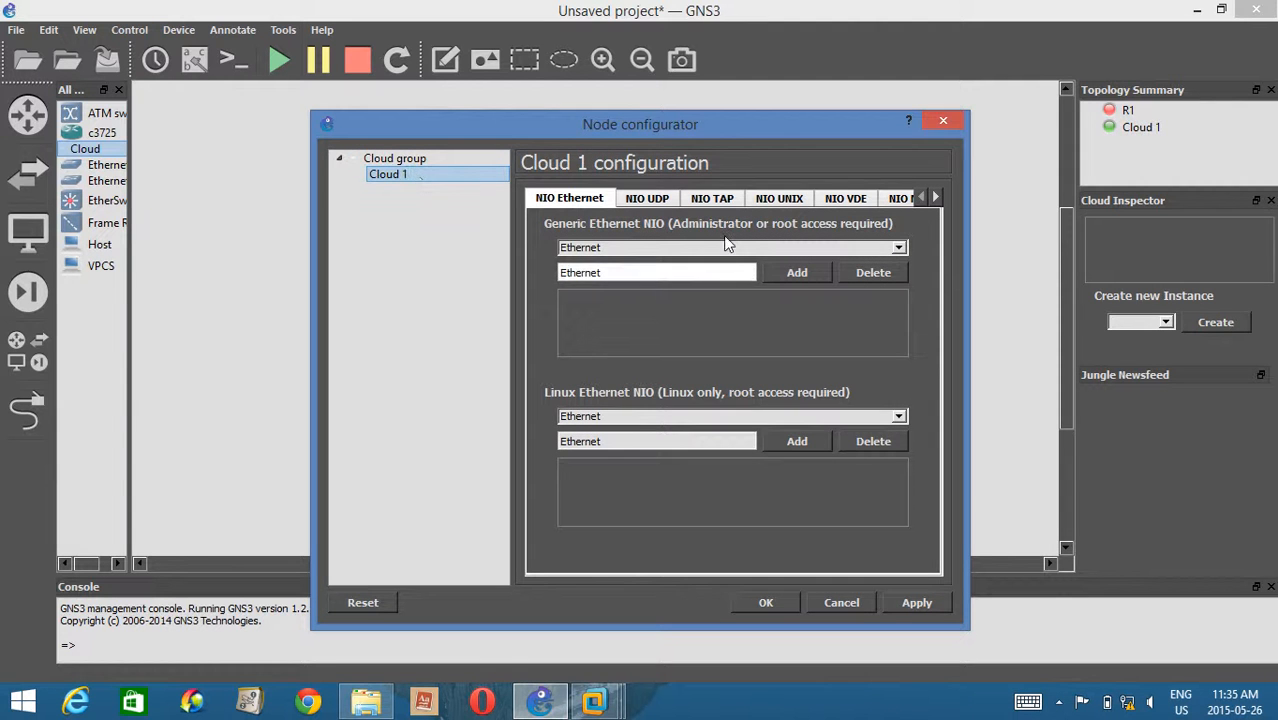
click(742, 249)
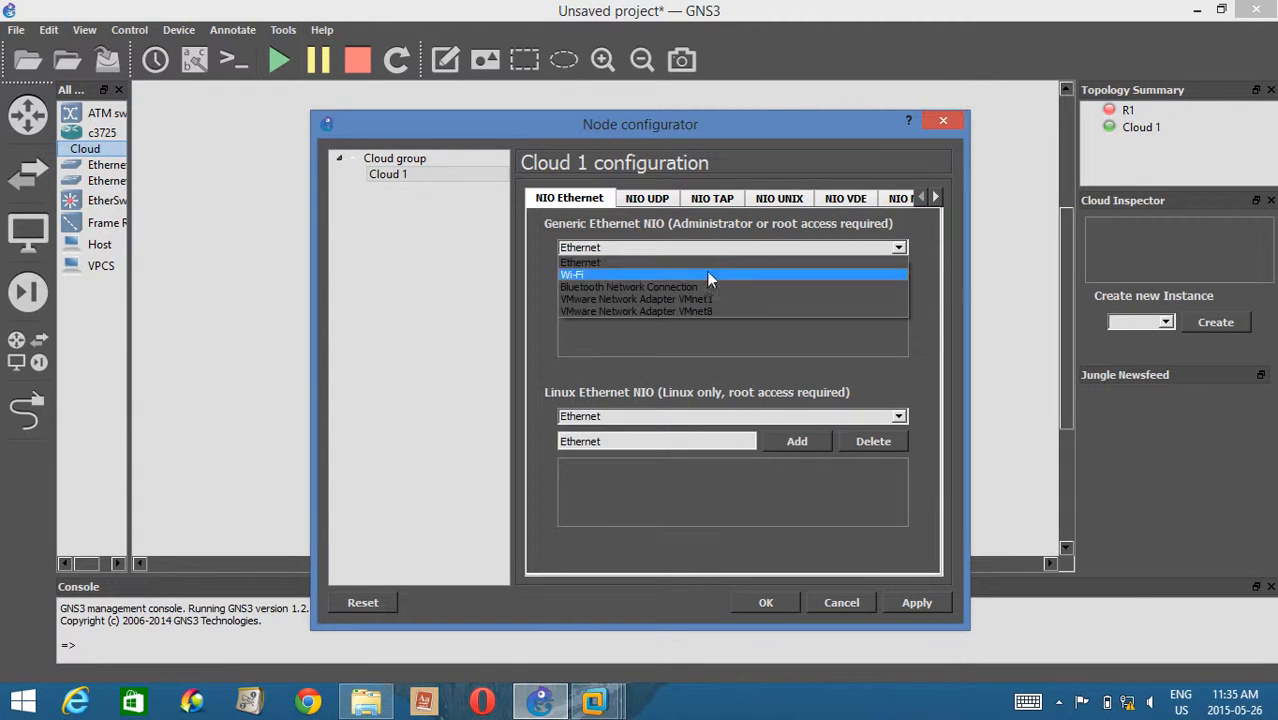
click(945, 127)
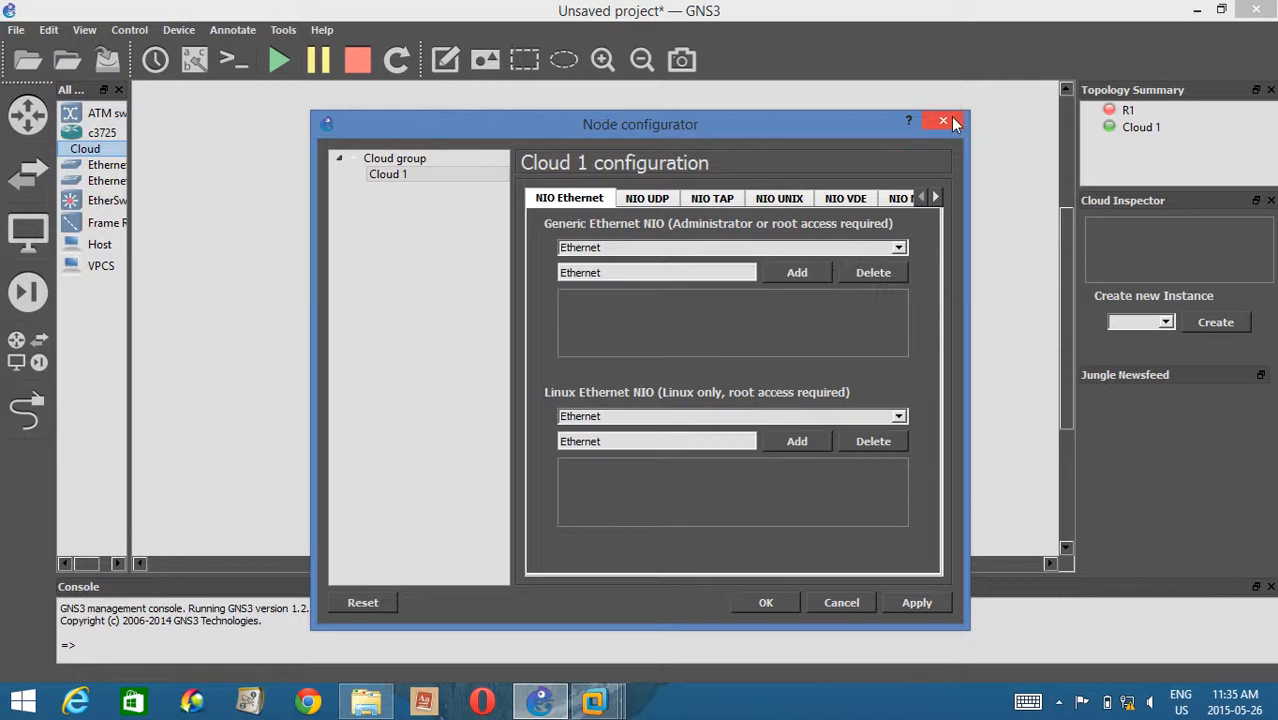
click(945, 127)
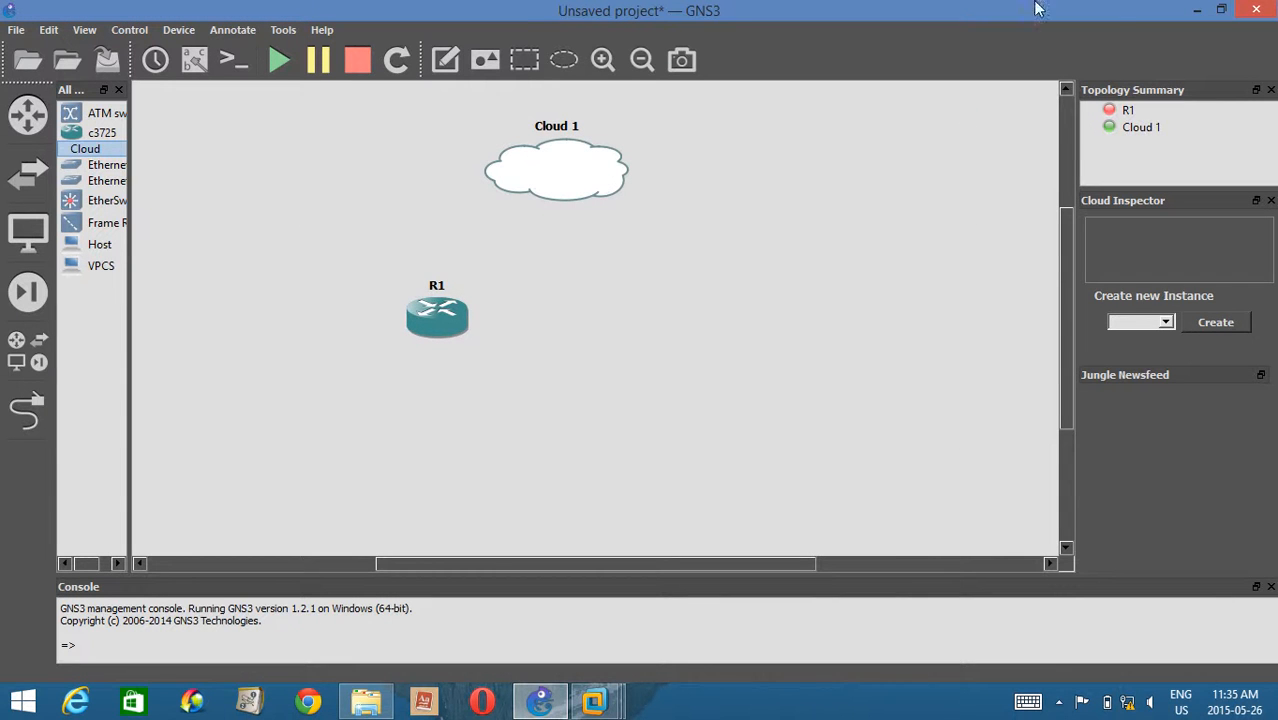
Start saving the project and create a folder named My Project1 on the Data (D:) drive.
click(1065, 142)
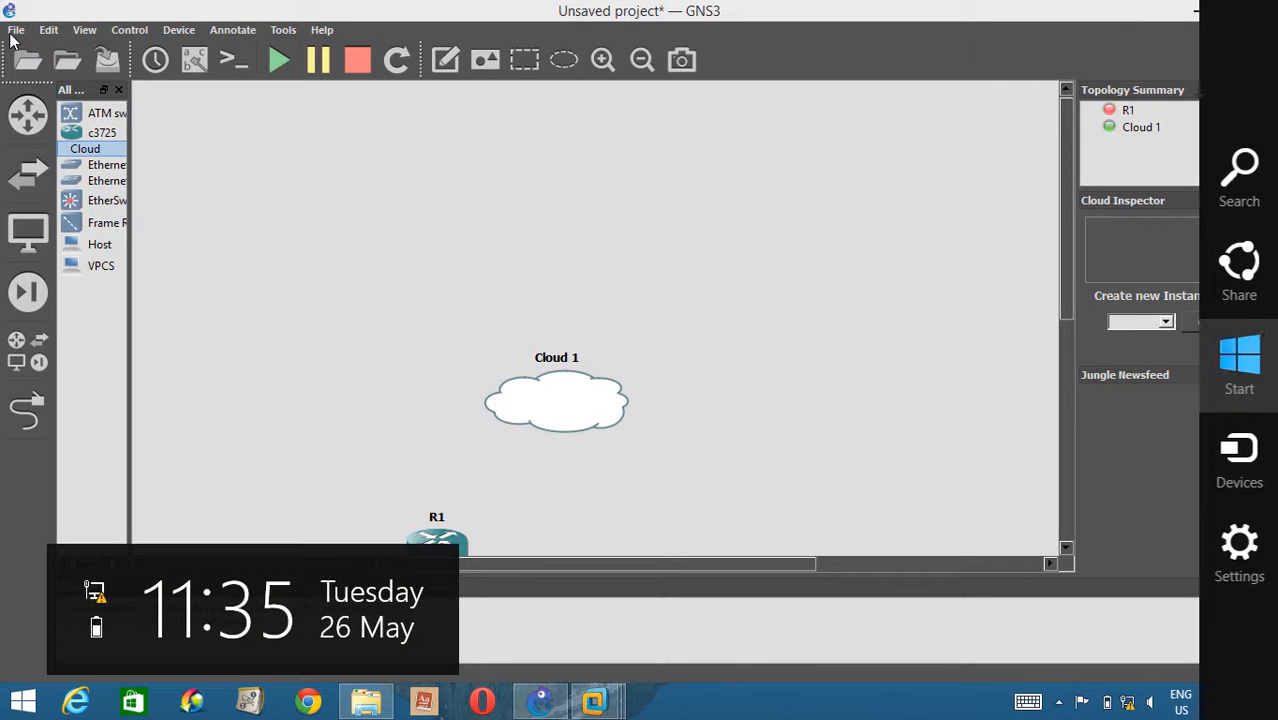
click(16, 30)
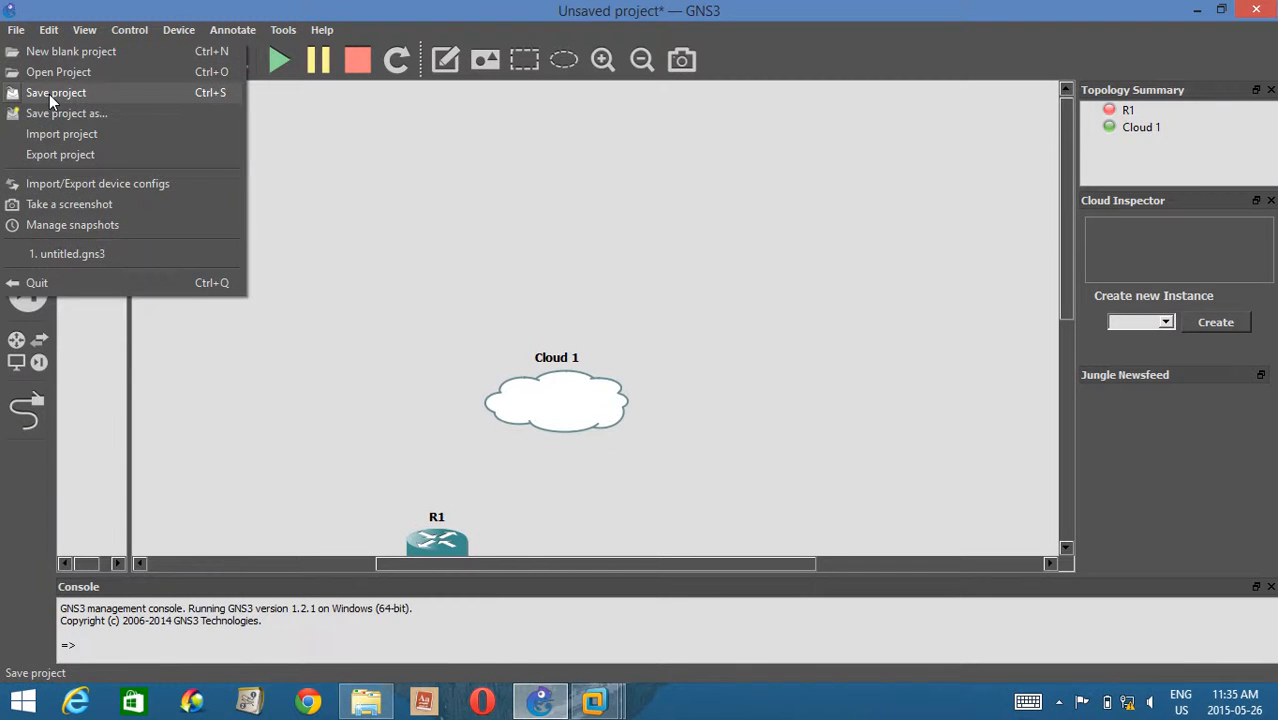
click(49, 96)
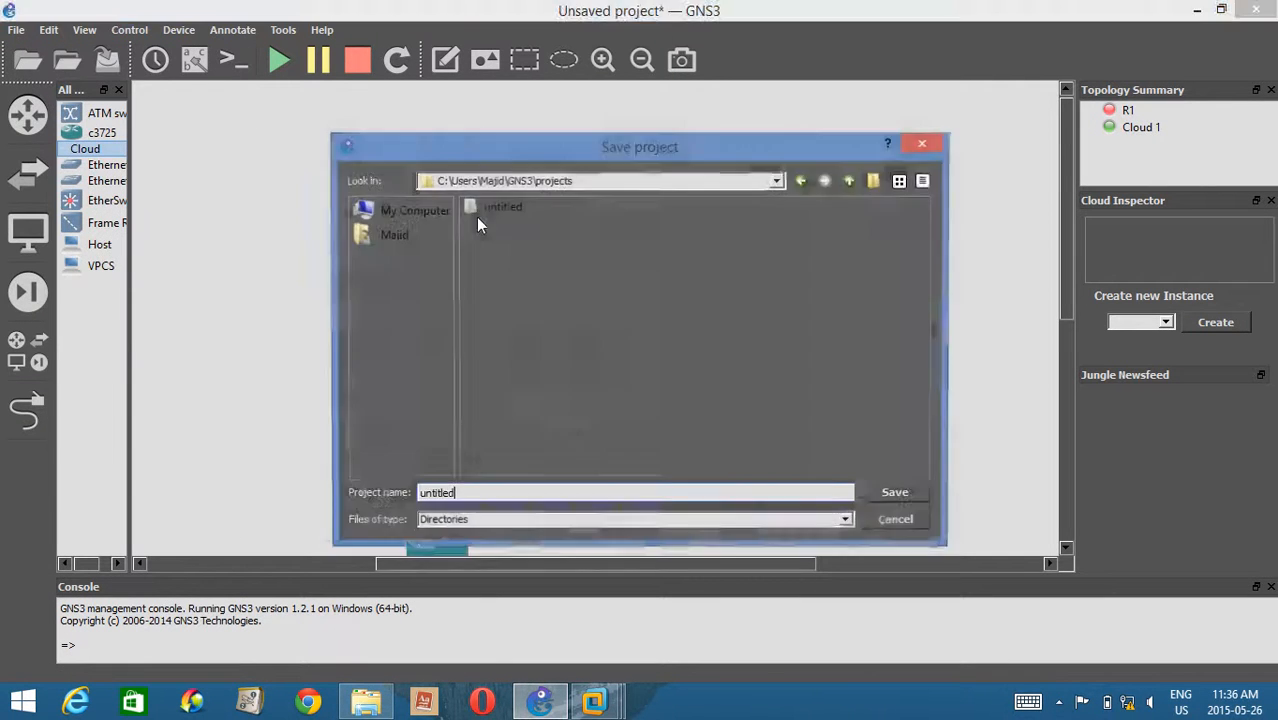
click(395, 208)
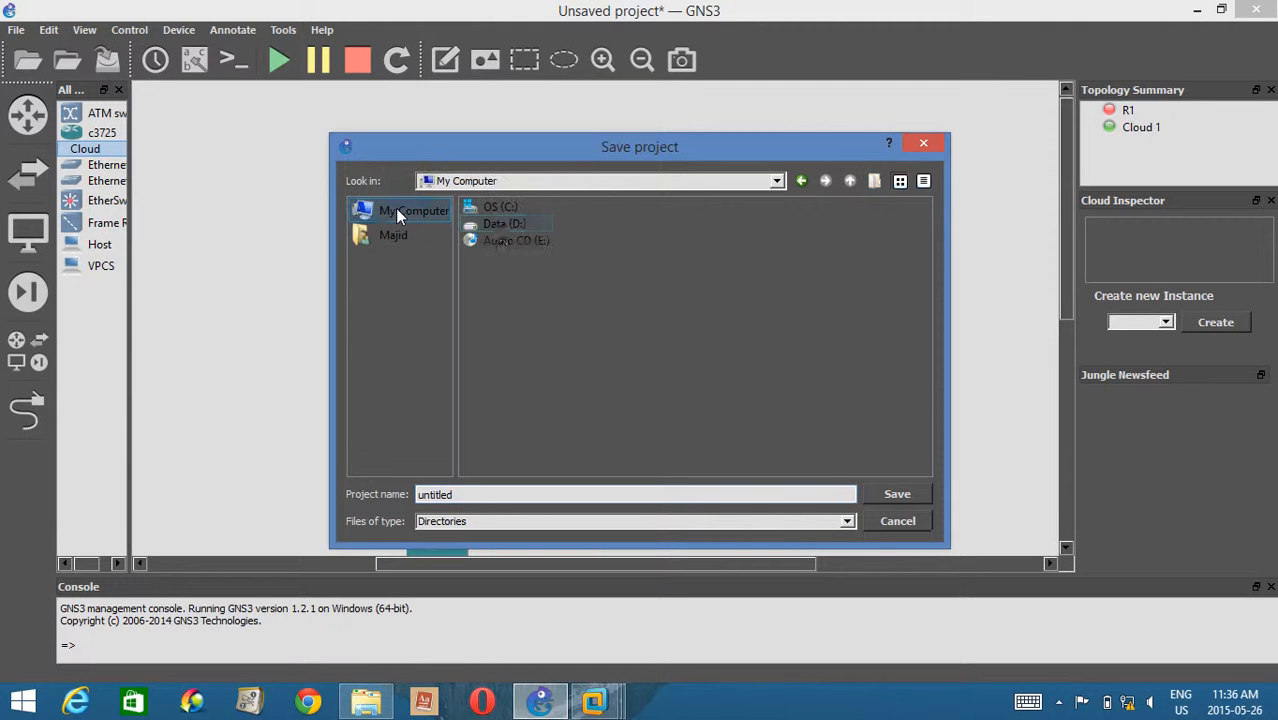
double_click(511, 225)
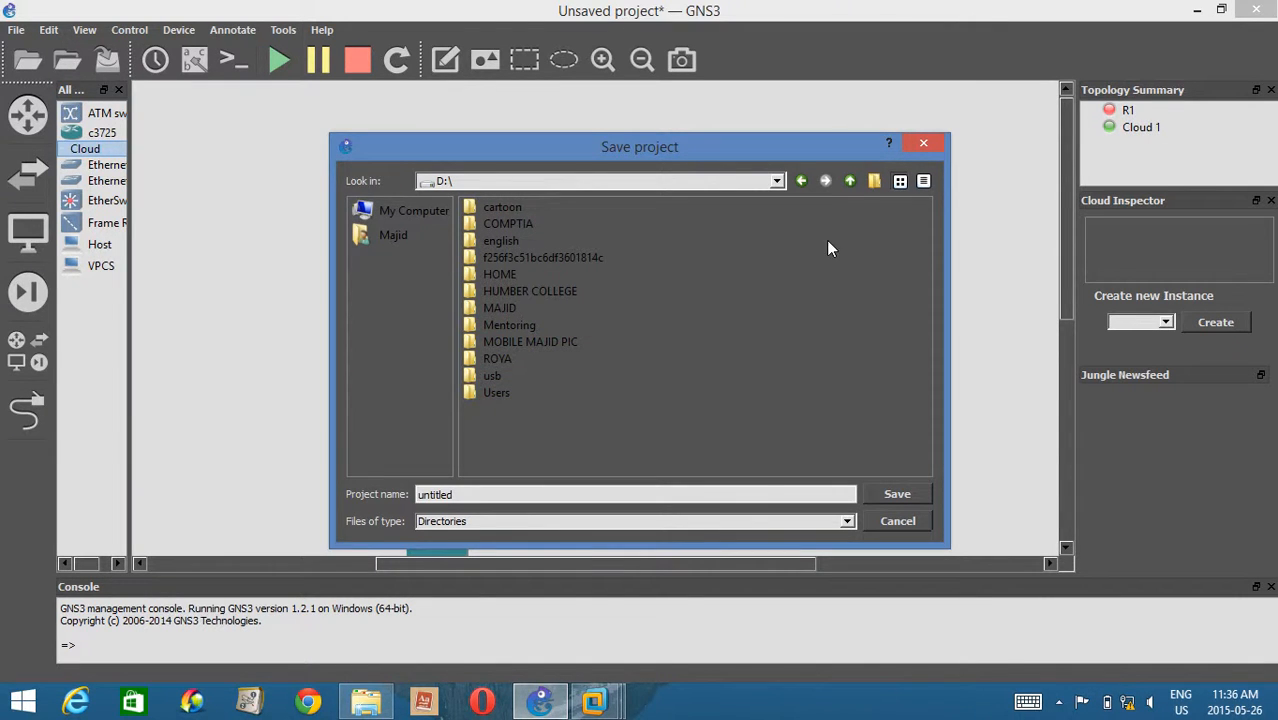
click(872, 181)
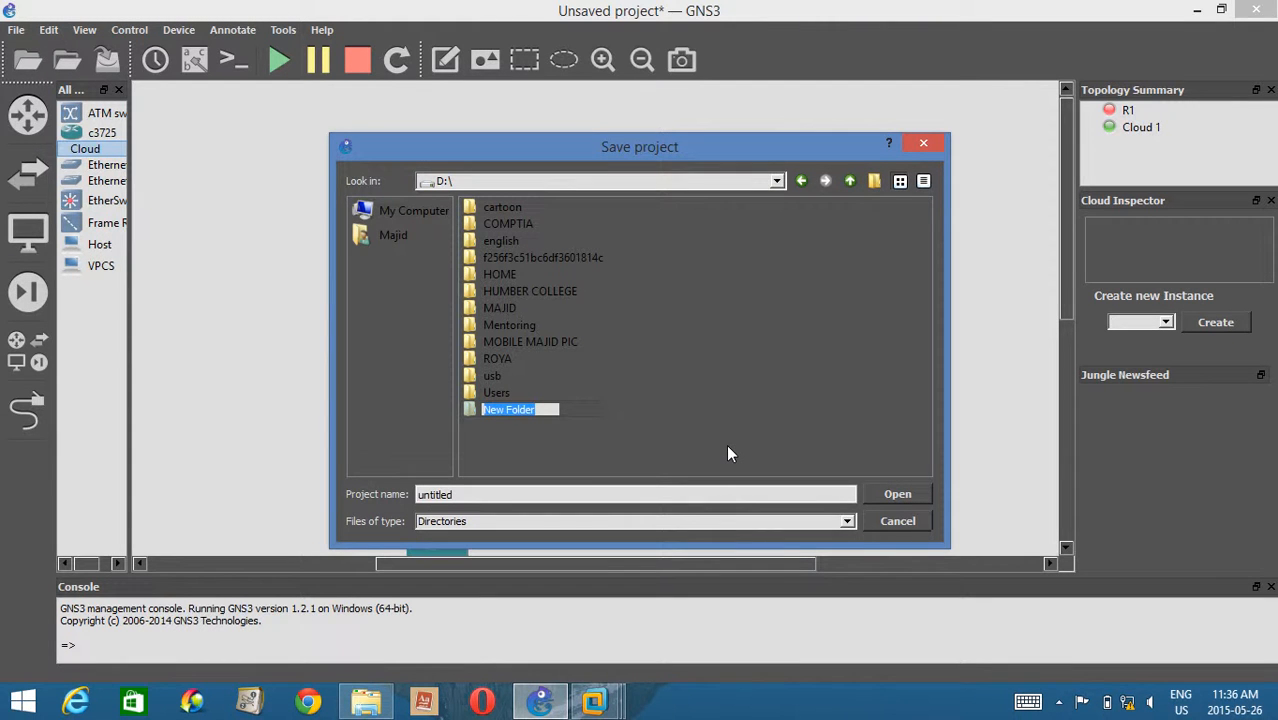
text(P)
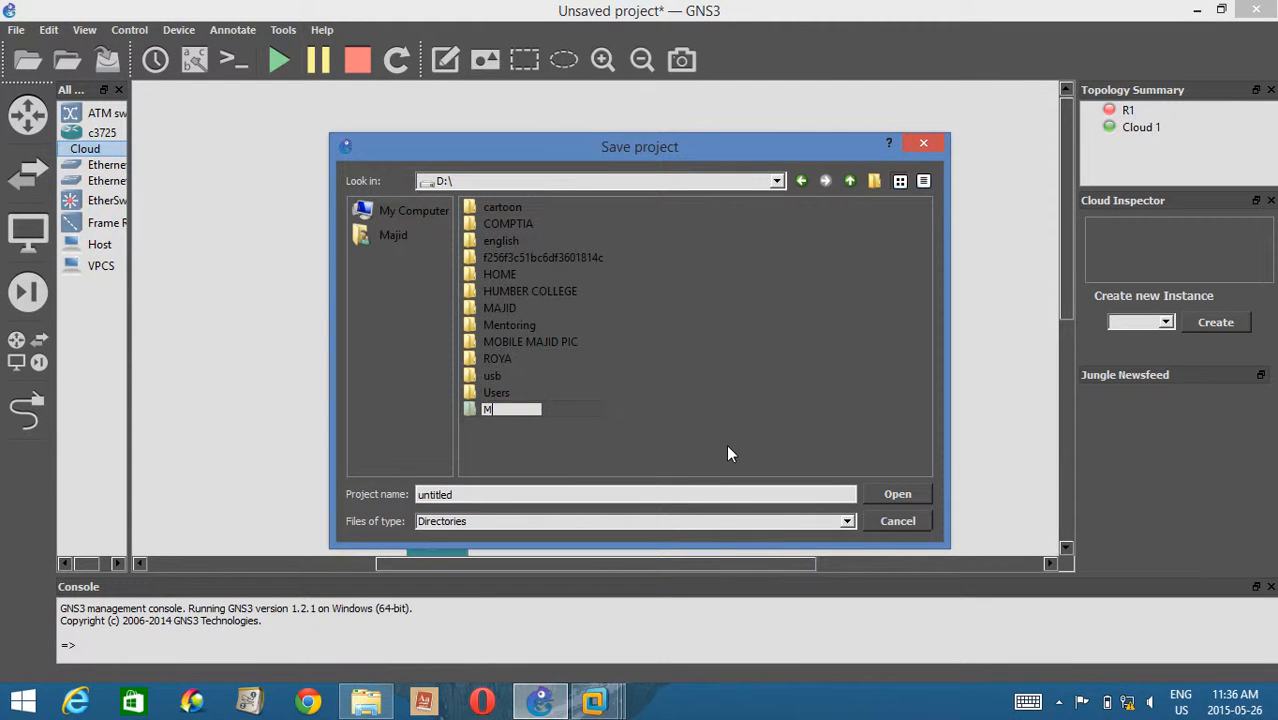
text(y Project1\)
key(BackSpace)
key(Return)
Name the project My proj1 and save it on the D: drive.
click(432, 493)
double_click(432, 493)
text(M)
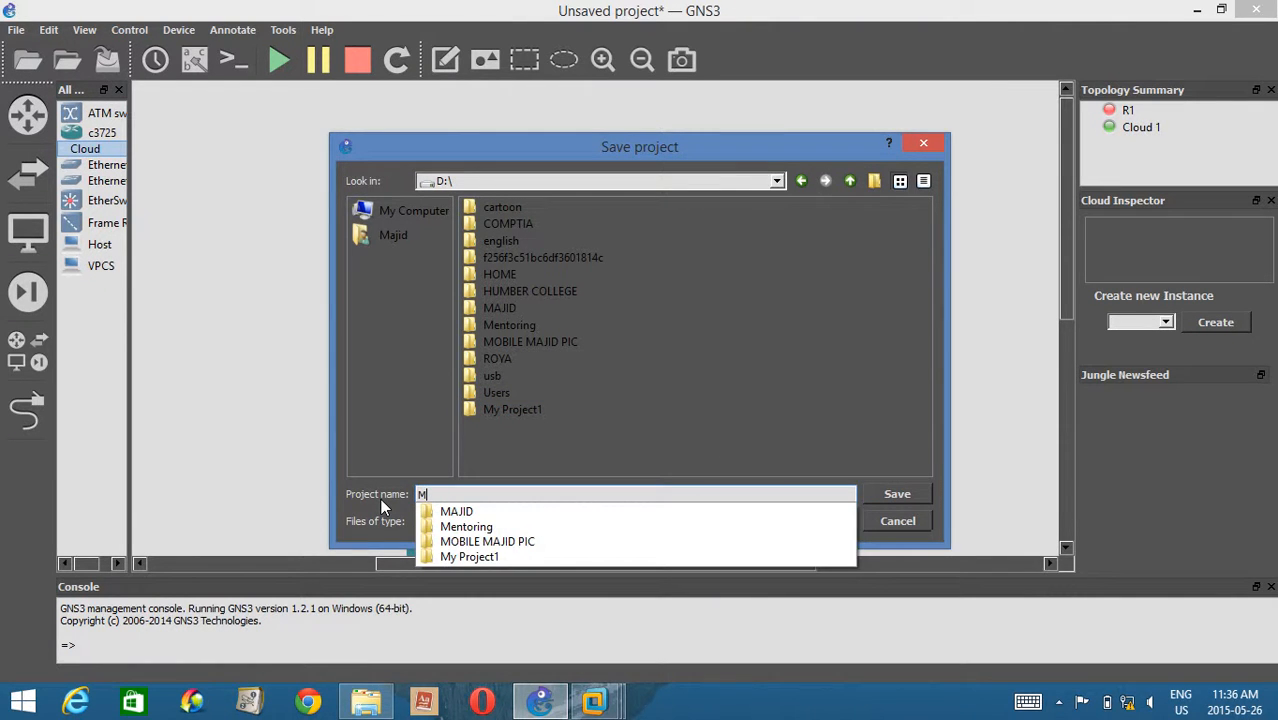
text(y )
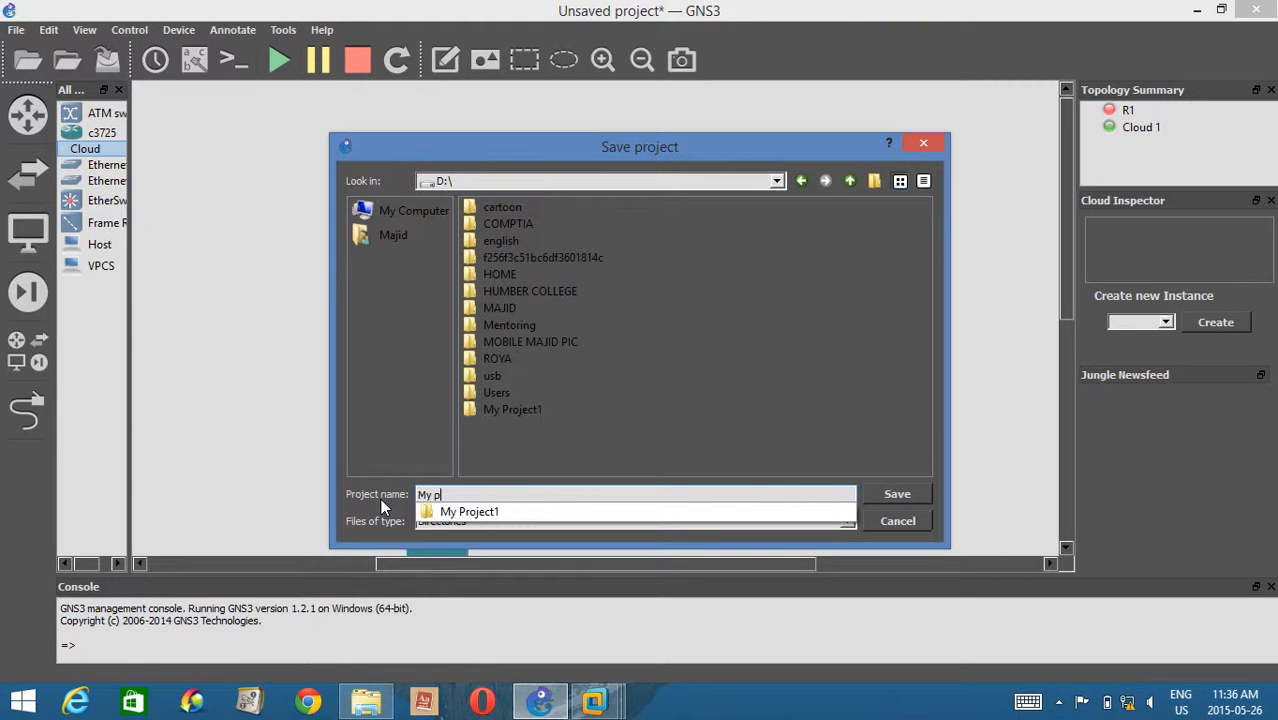
text(proj1)
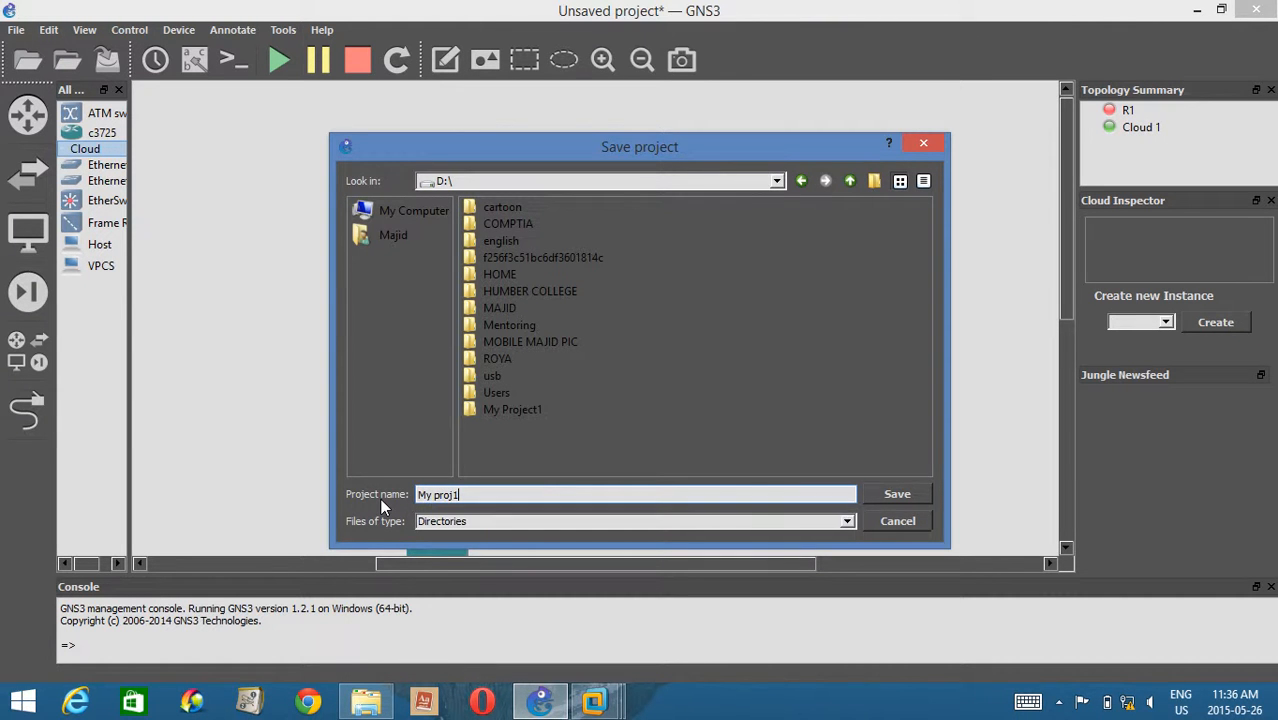
key(Return)
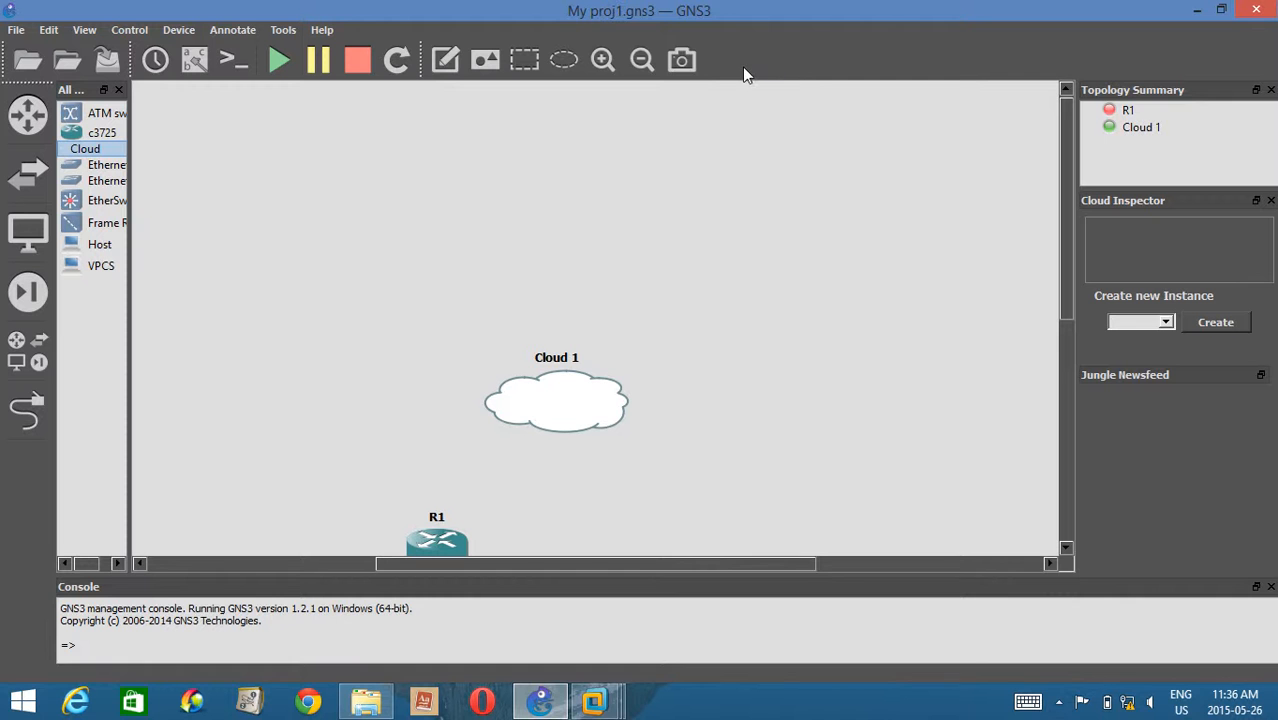
Close GNS3, relaunch it from the desktop, and dismiss the new project dialog.
click(1266, 14)
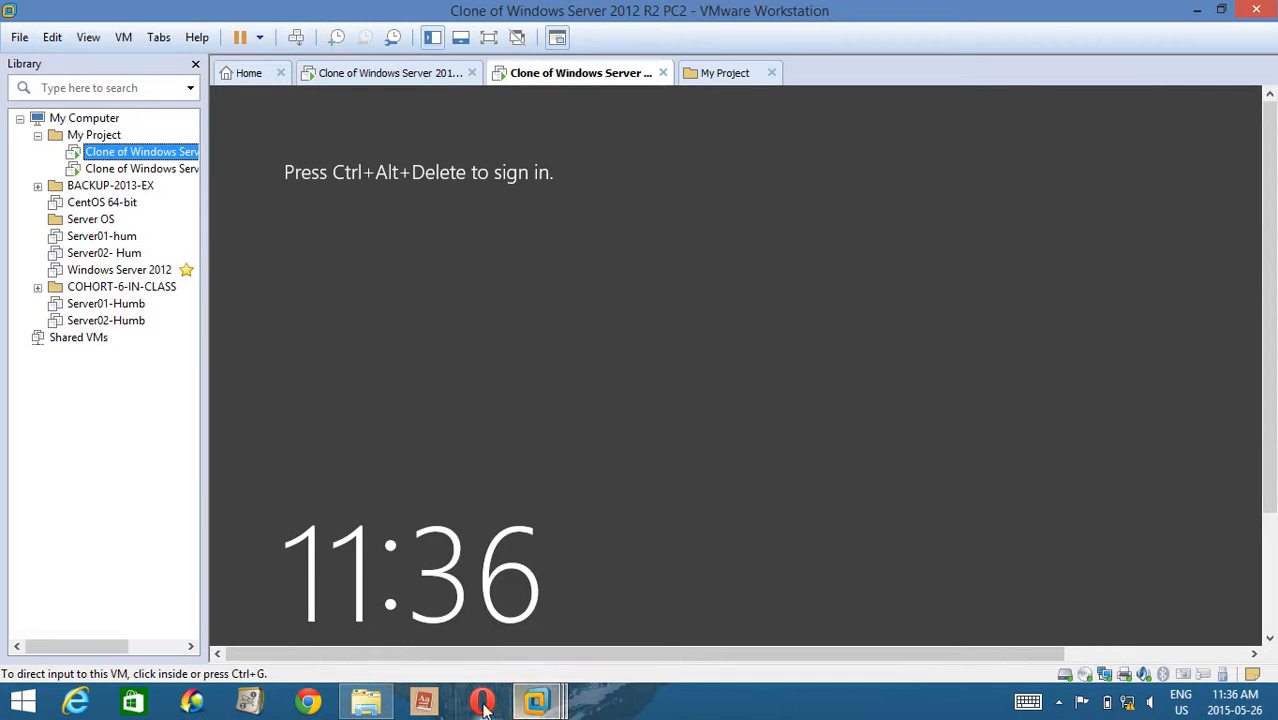
click(522, 706)
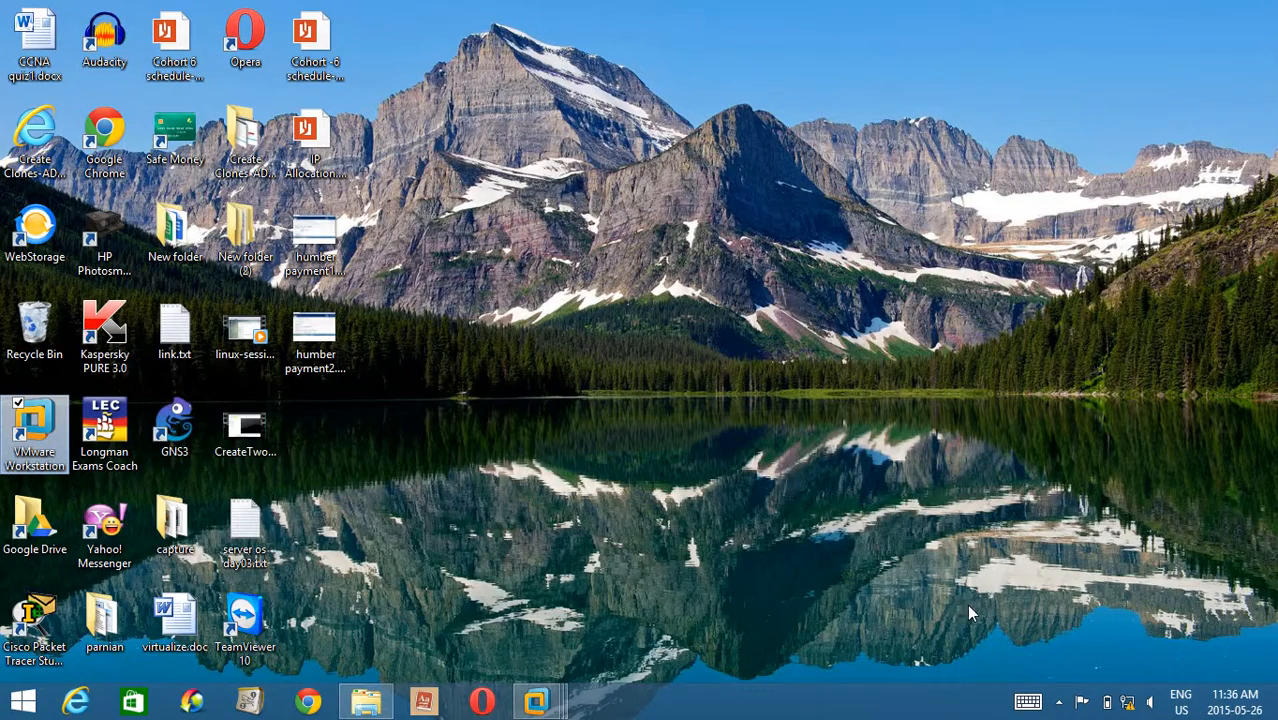
double_click(172, 445)
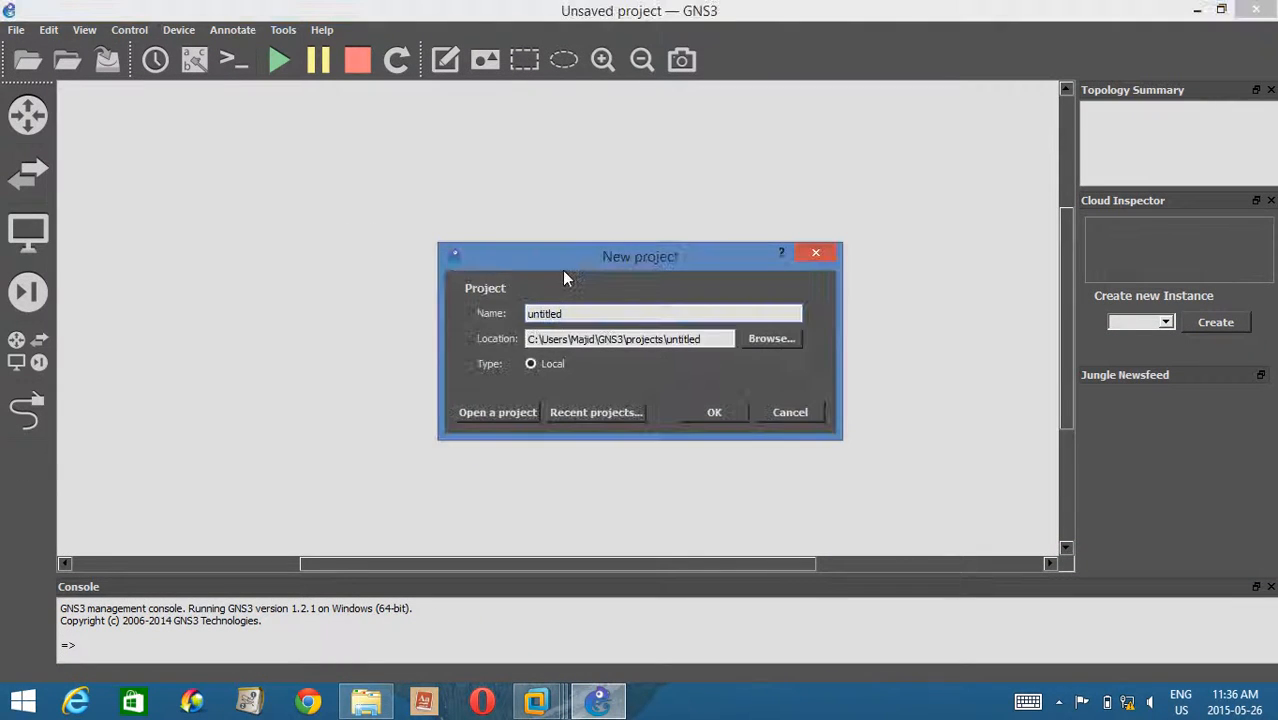
click(798, 415)
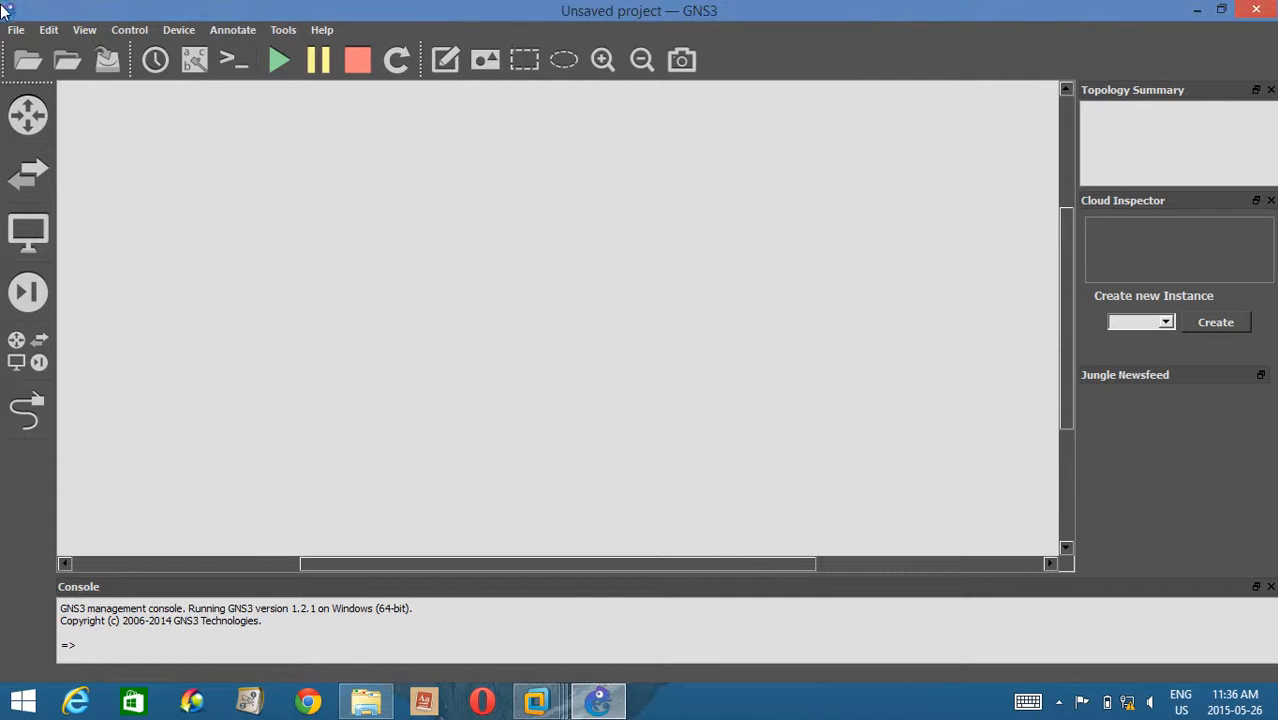
Open the project file My proj1.gns3 from the My proj1 folder on the Data (D:) drive.
click(16, 30)
click(51, 70)
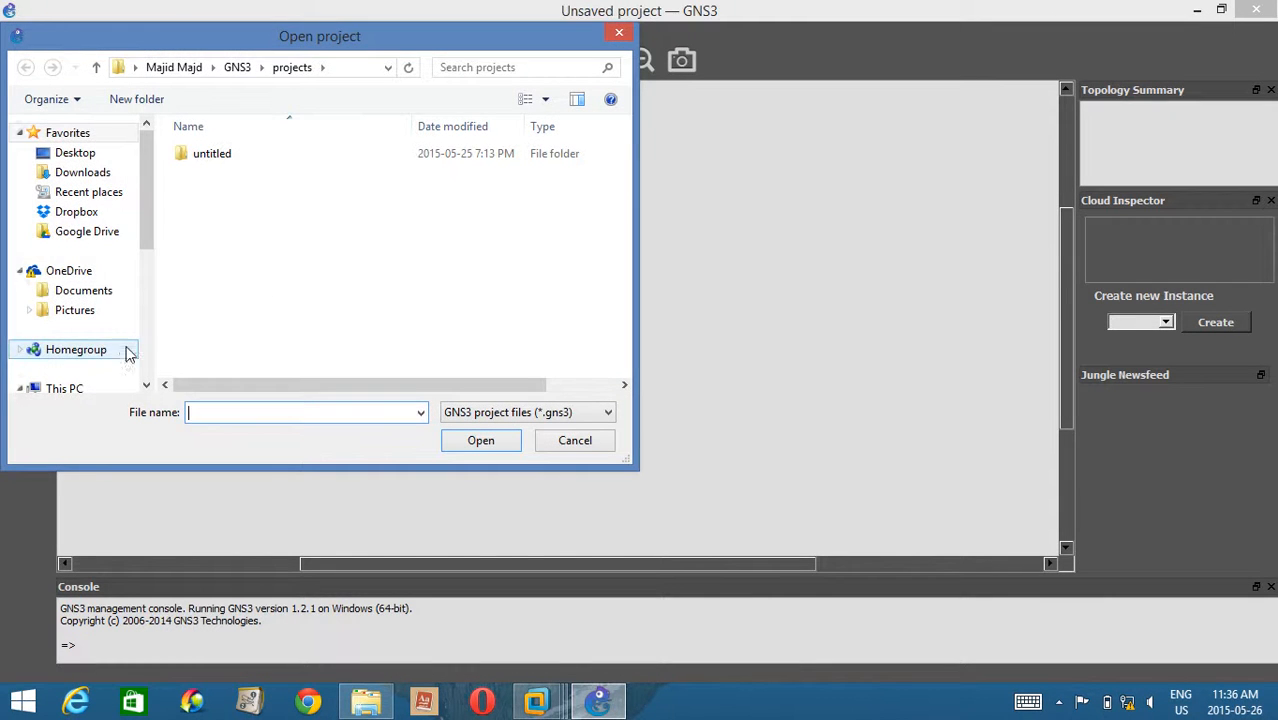
scroll(130, 355, down, 4)
click(80, 340)
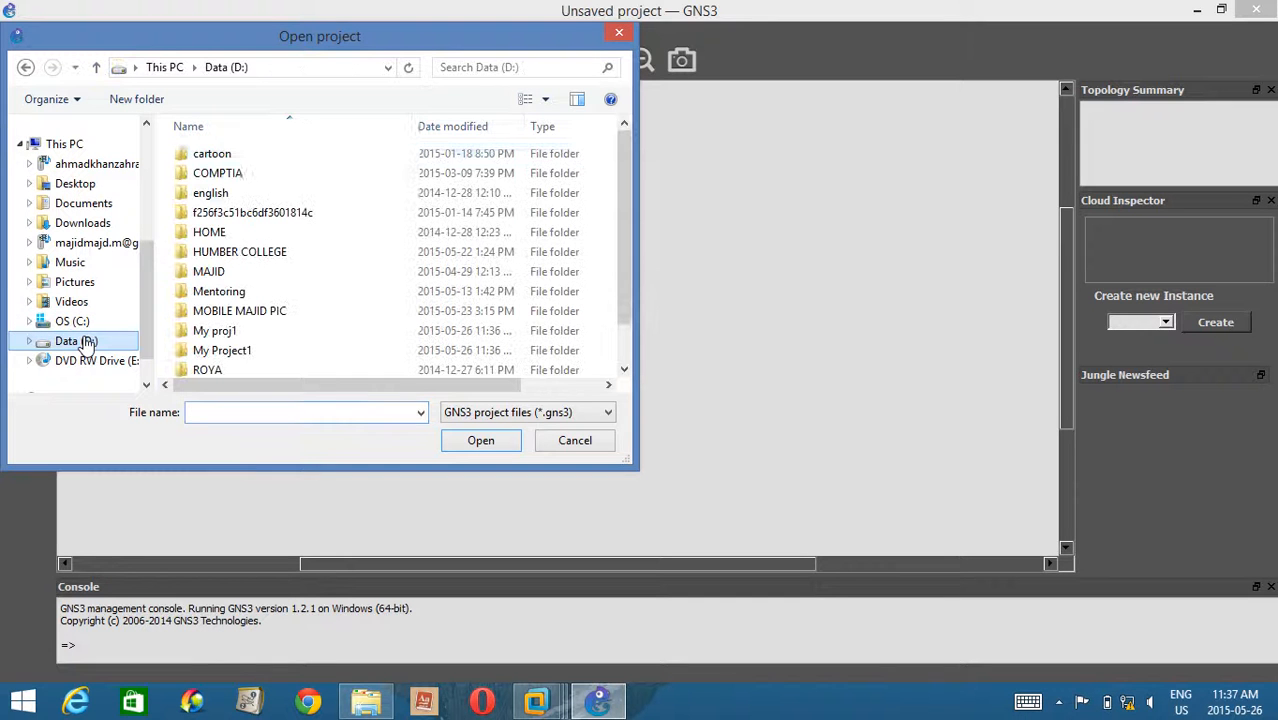
double_click(256, 331)
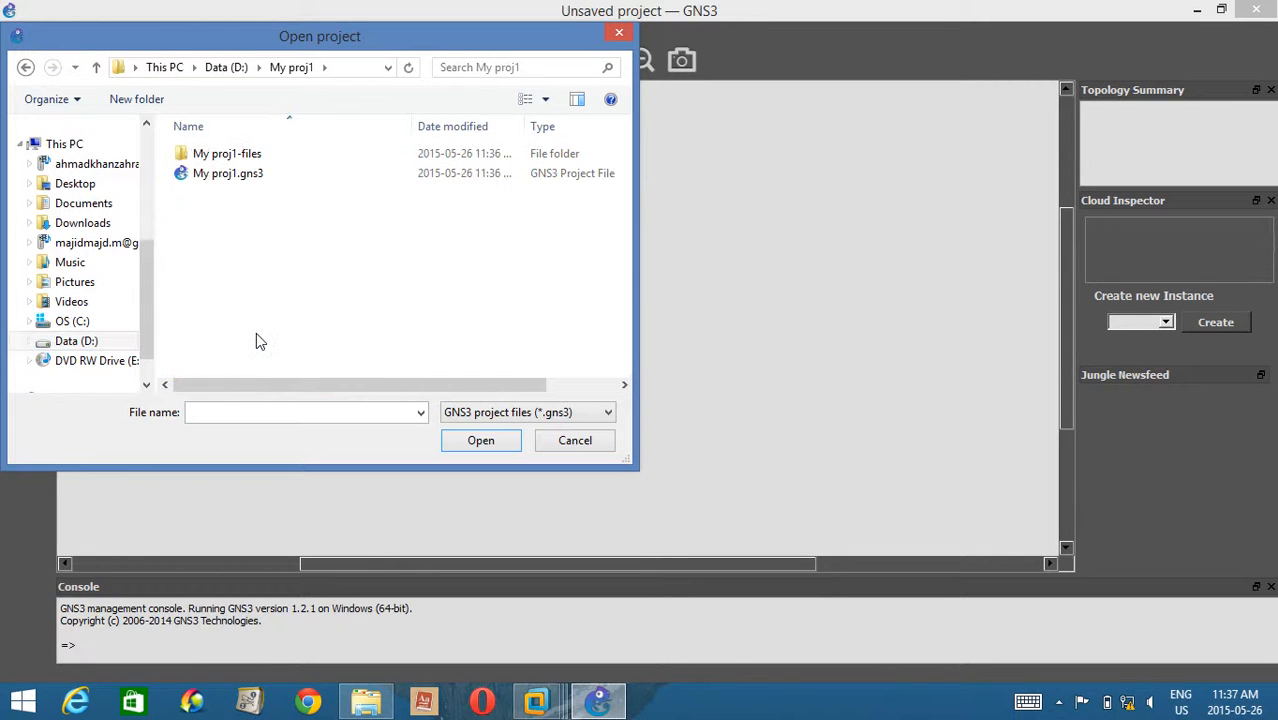
double_click(246, 173)
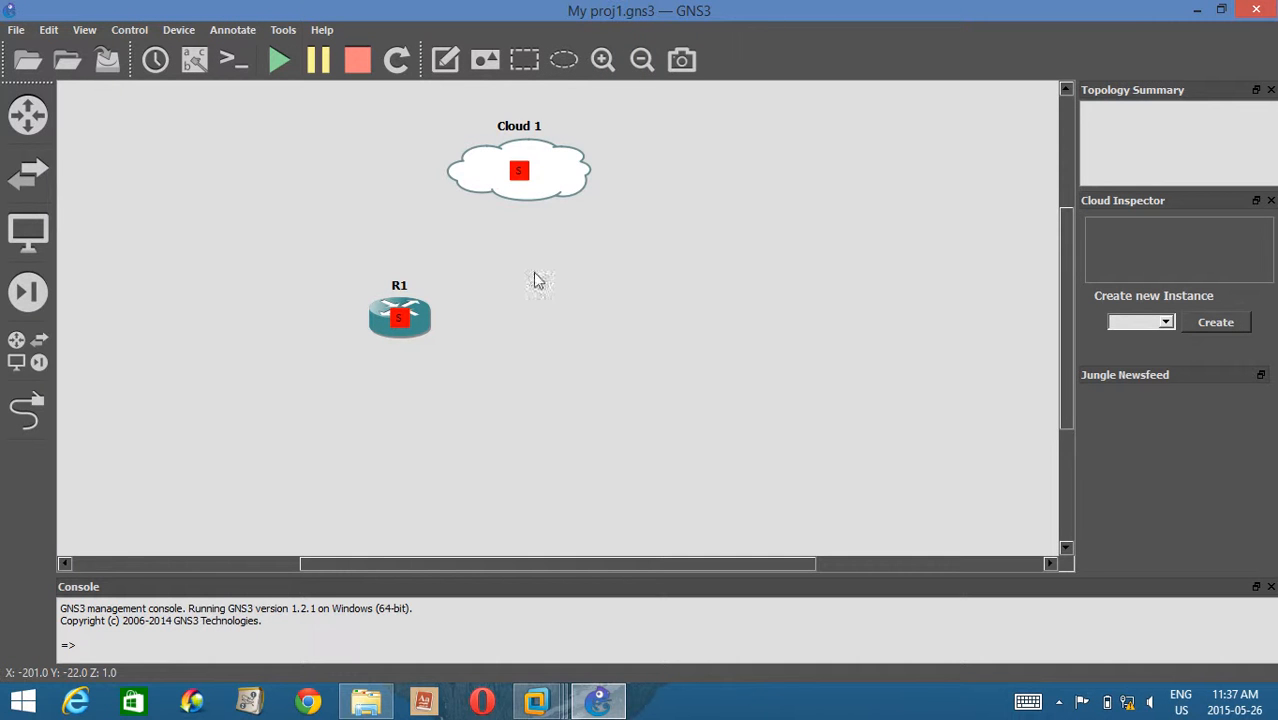
Configure Cloud 1 with a Generic Ethernet NIO for VMware Network Adapter VMnet1 and accept the configuration.
right_click(553, 171)
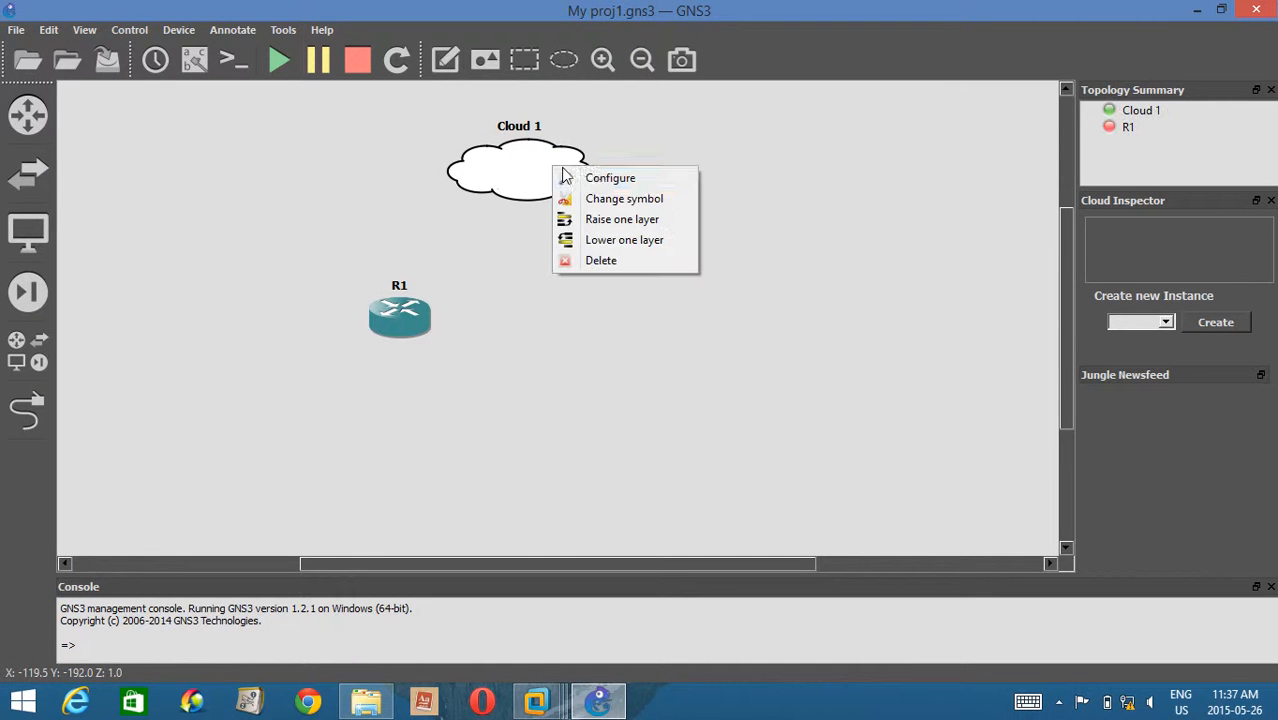
click(601, 177)
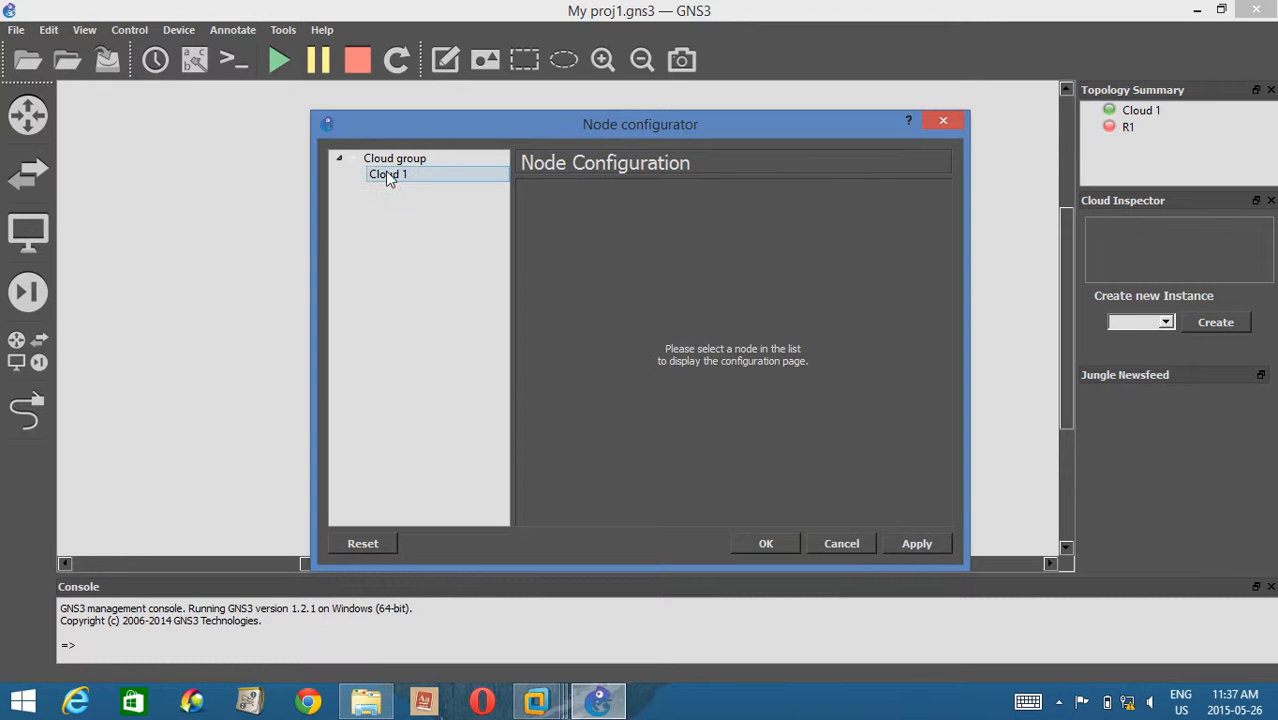
click(391, 176)
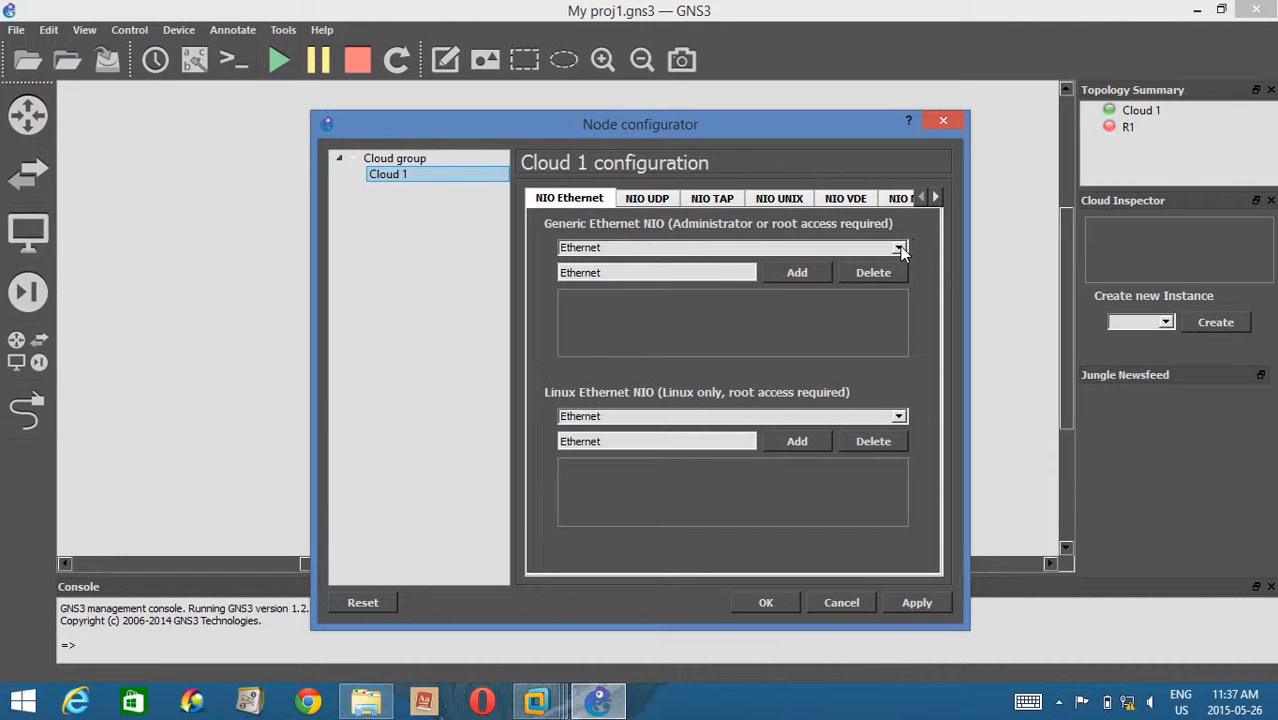
click(899, 248)
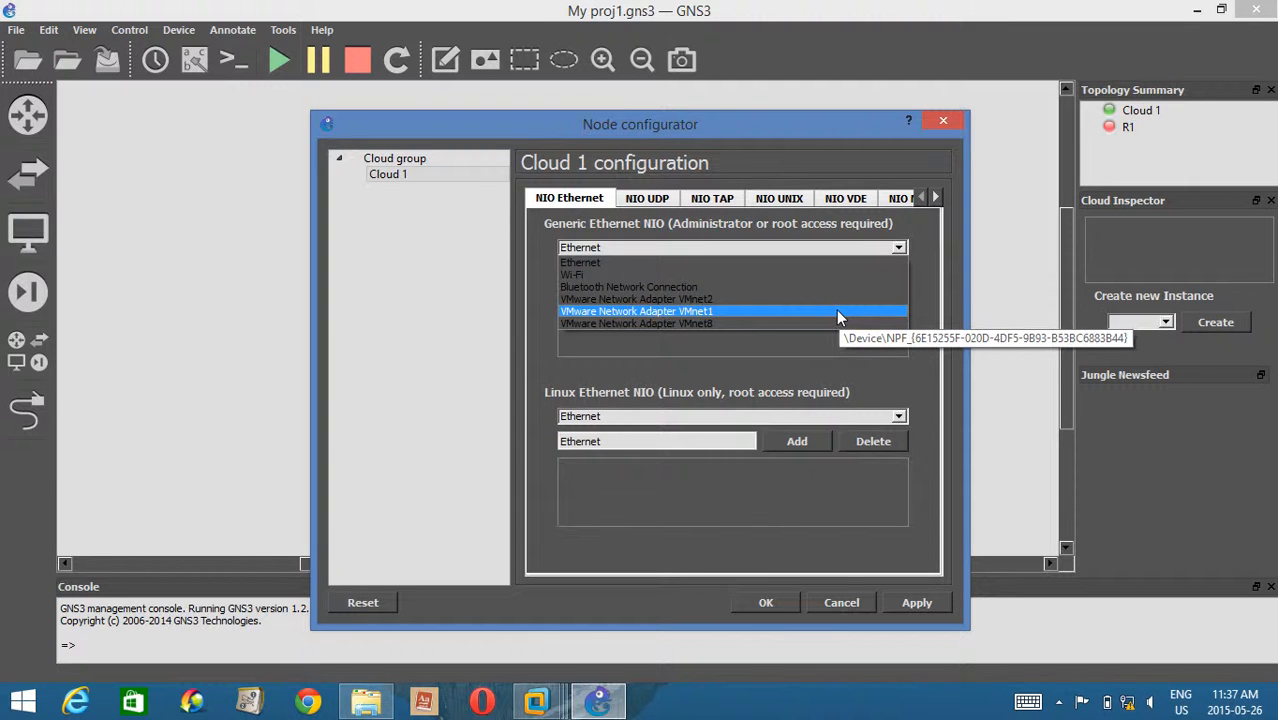
click(932, 312)
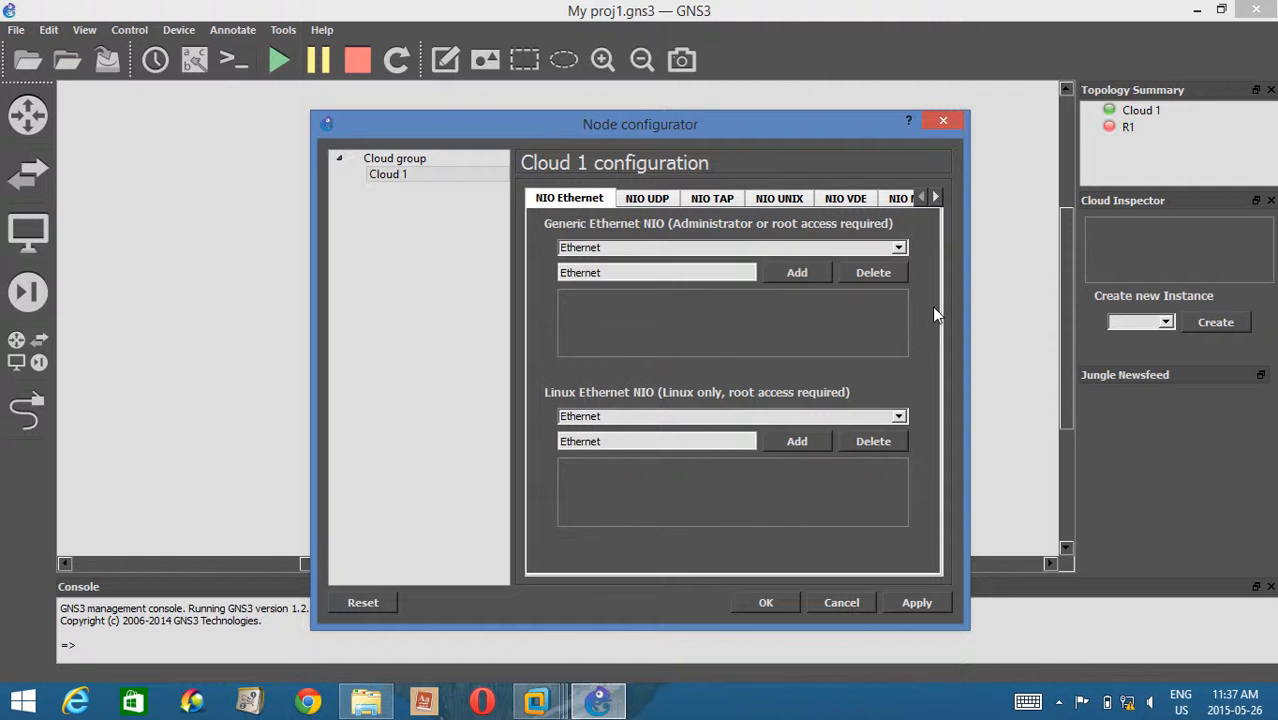
click(893, 248)
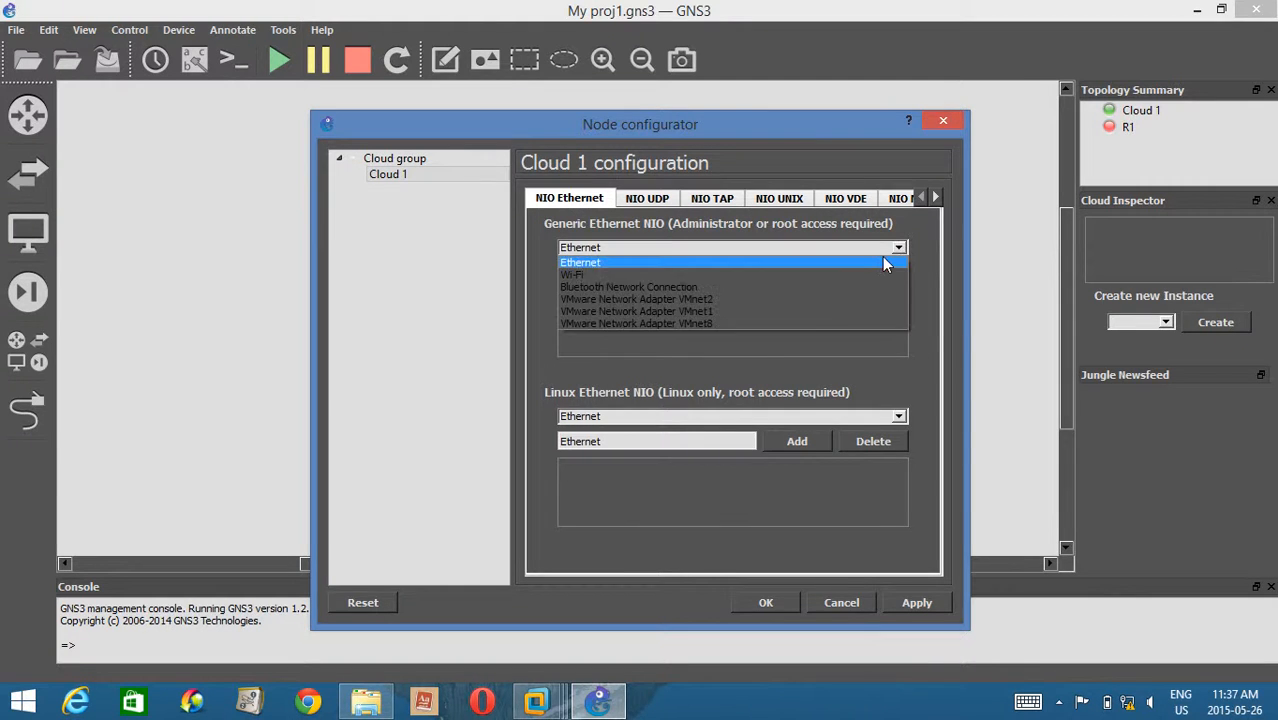
click(797, 312)
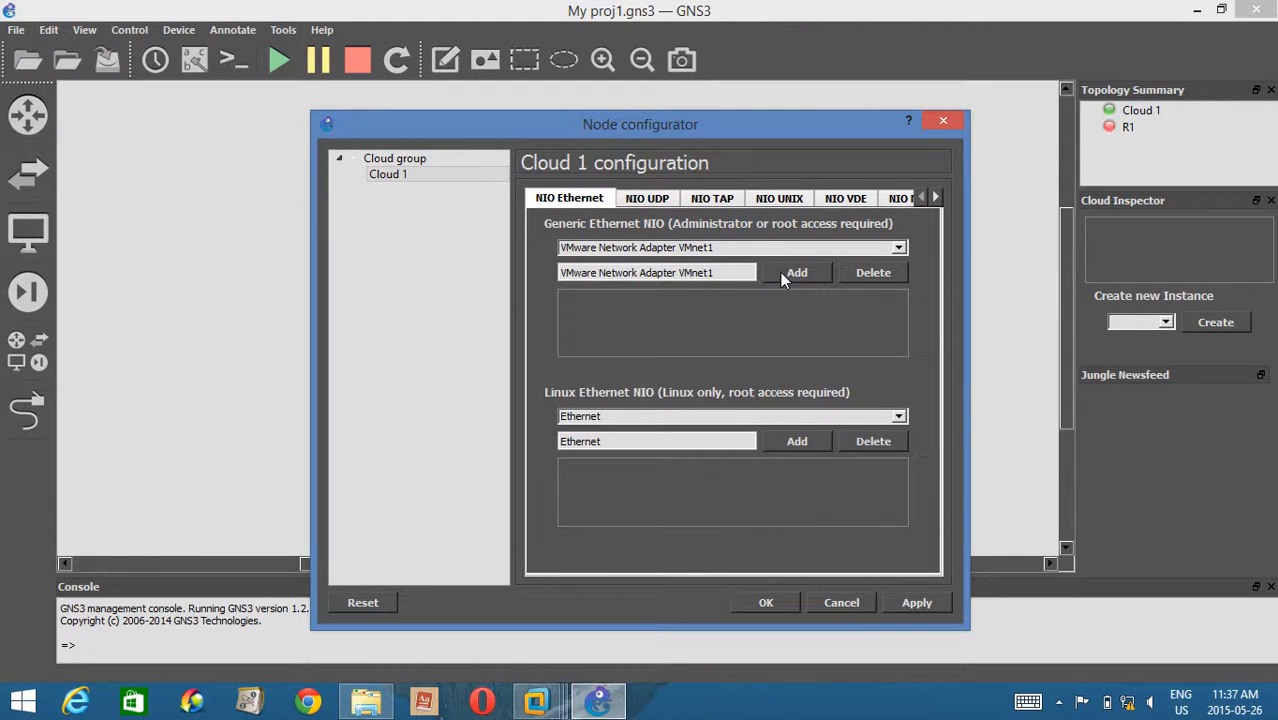
click(779, 272)
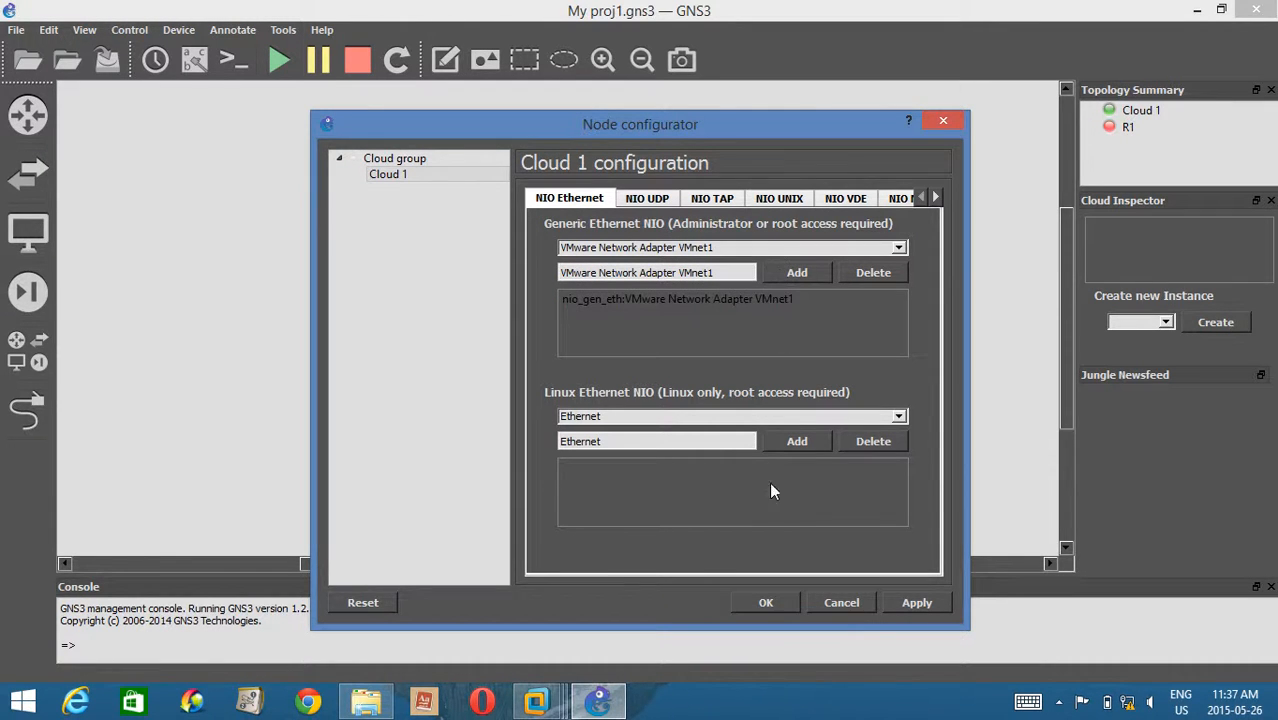
click(766, 603)
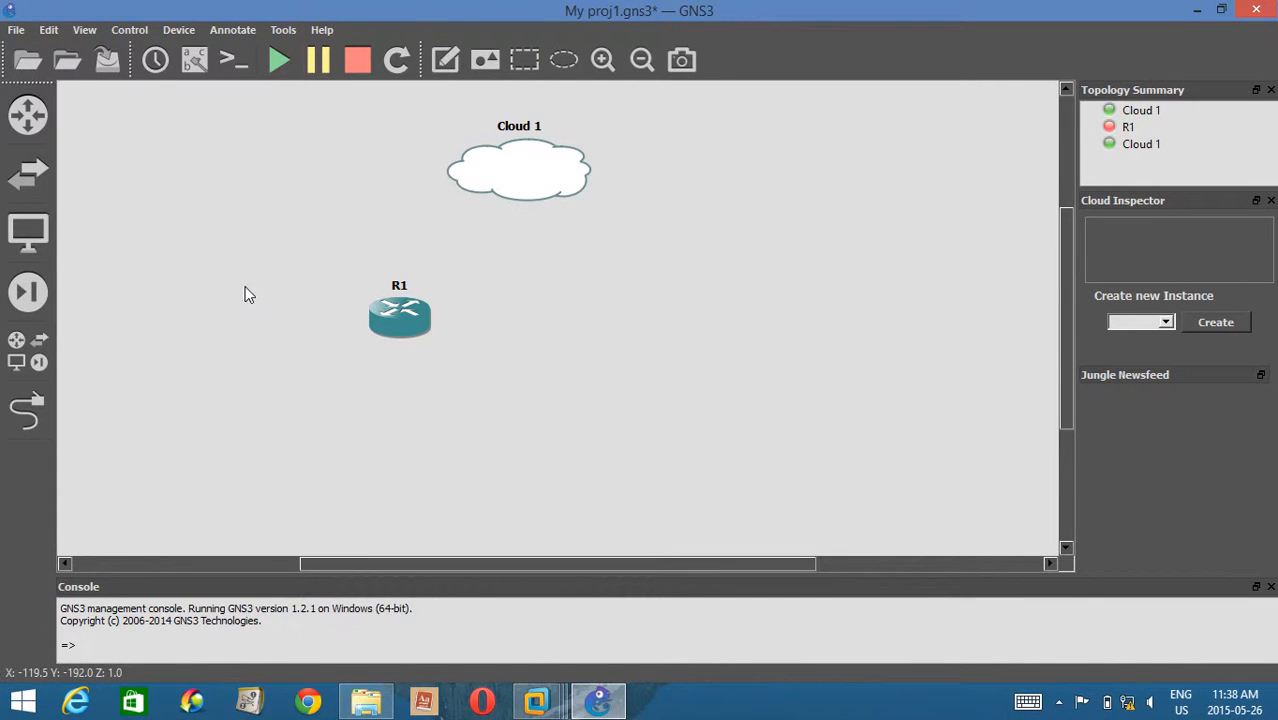
Link R1's FastEthernet0/0 interface to the VMnet1 NIO on Cloud 1.
click(44, 409)
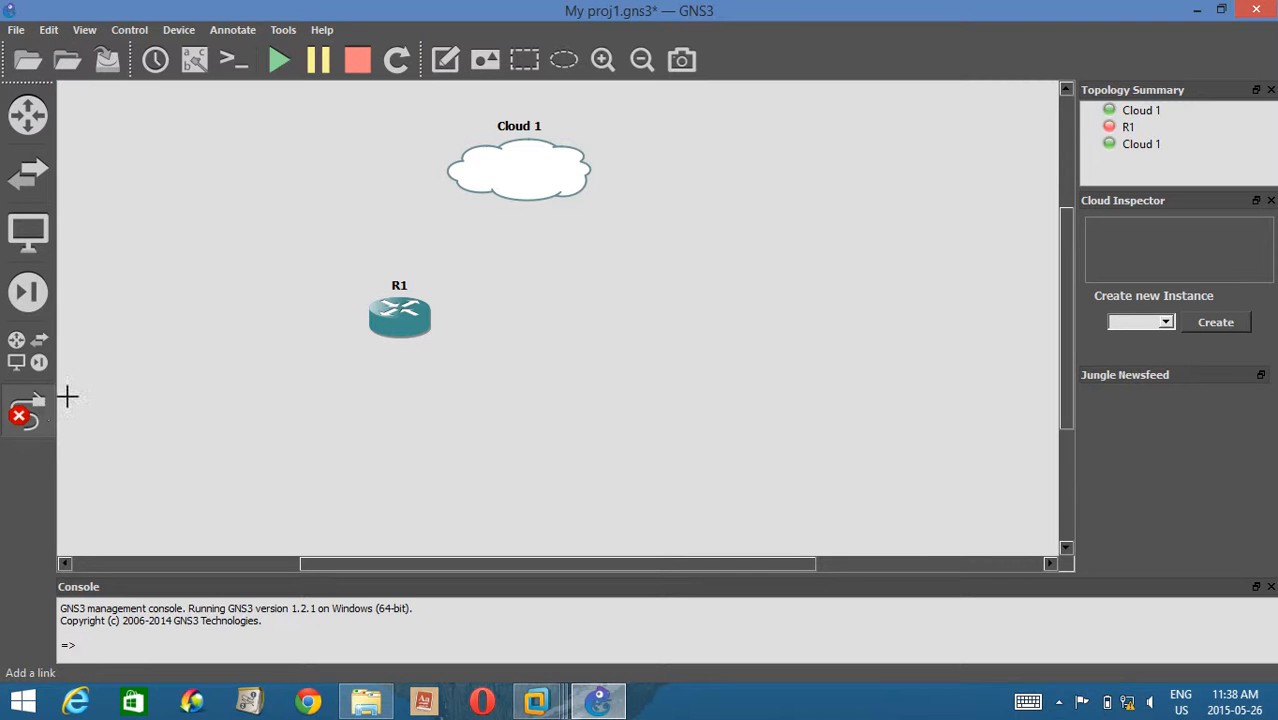
click(417, 334)
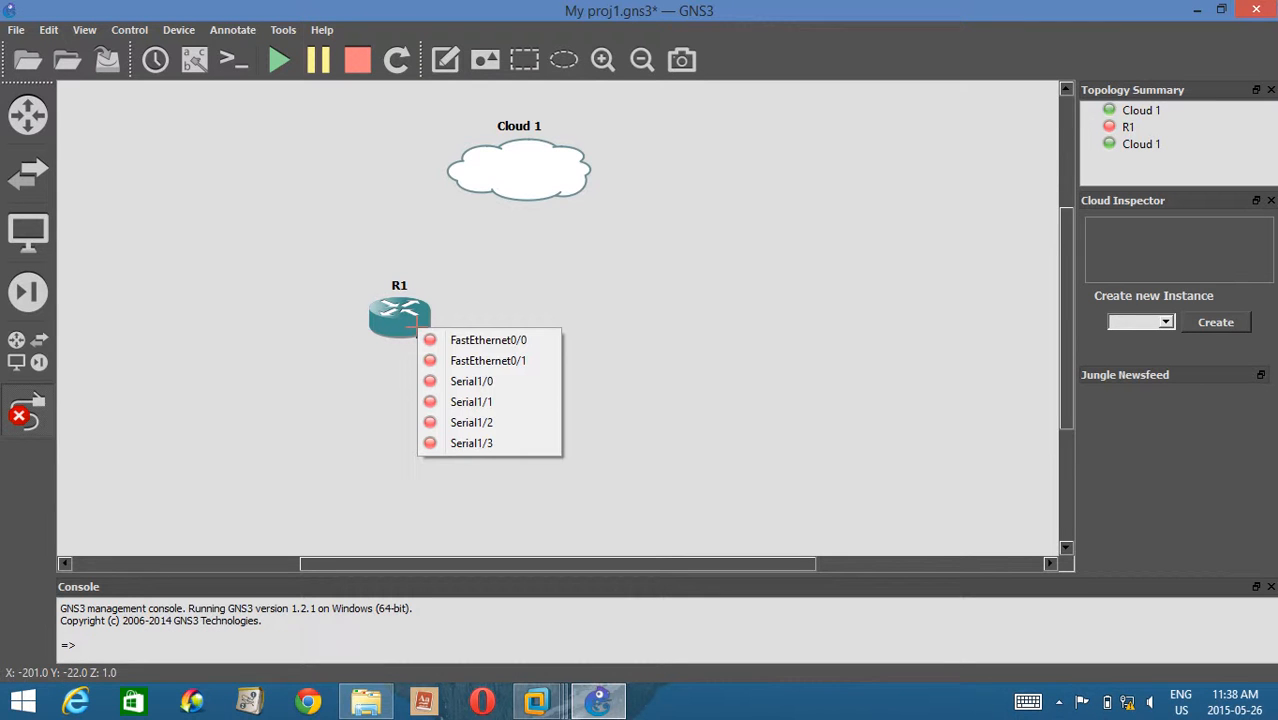
click(472, 342)
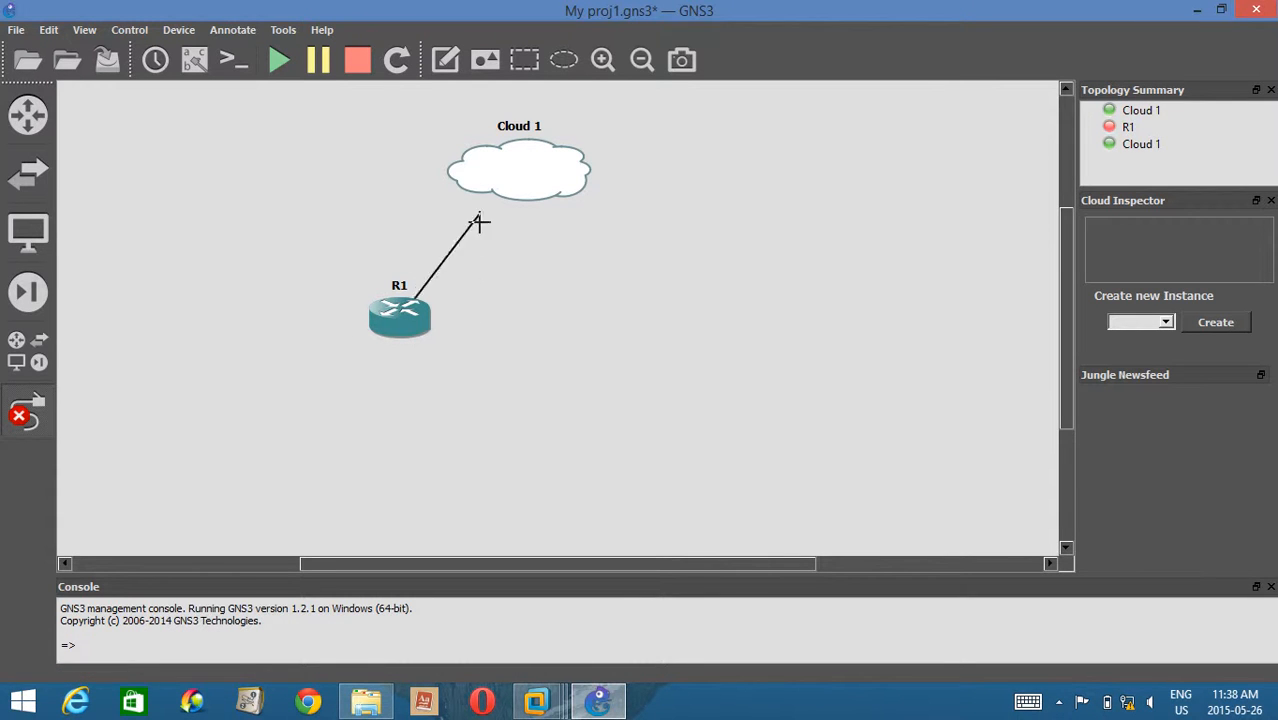
click(488, 173)
click(538, 188)
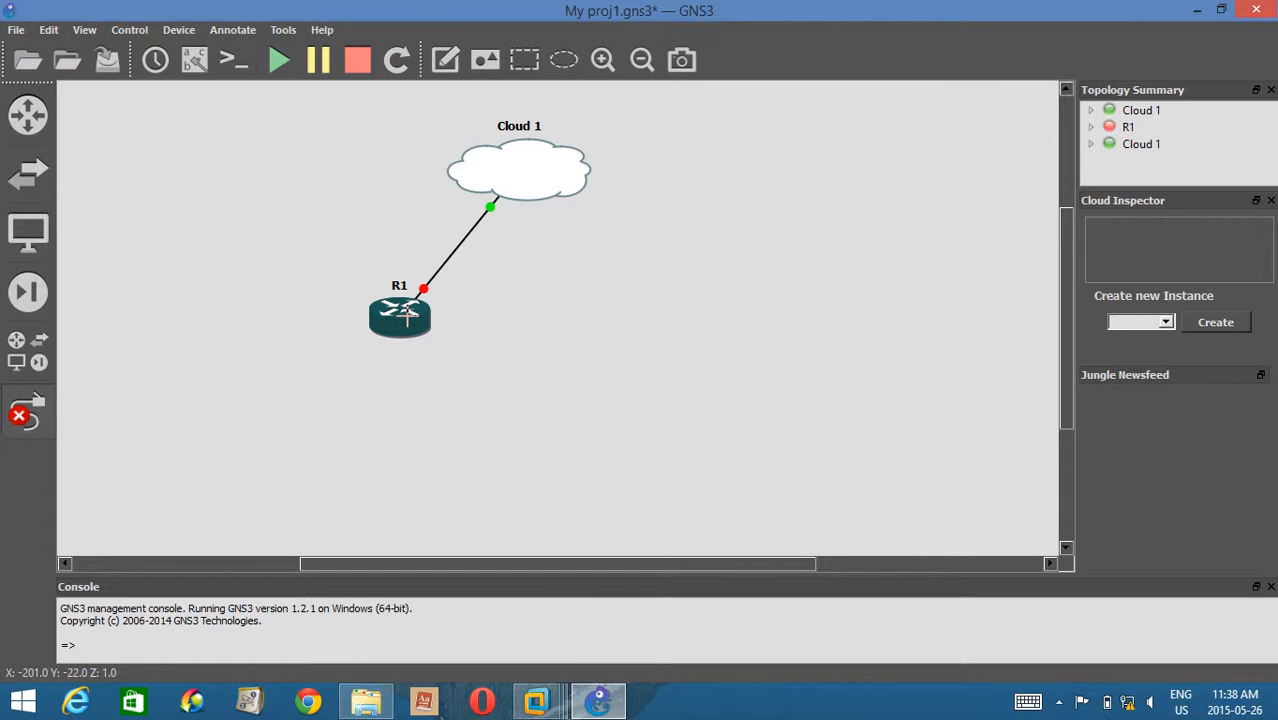
Switch to VMware Workstation, sign in to the PC2 virtual machine with the Administrator password, and dismiss the Shutdown Event Tracker.
mouse_move(537, 700)
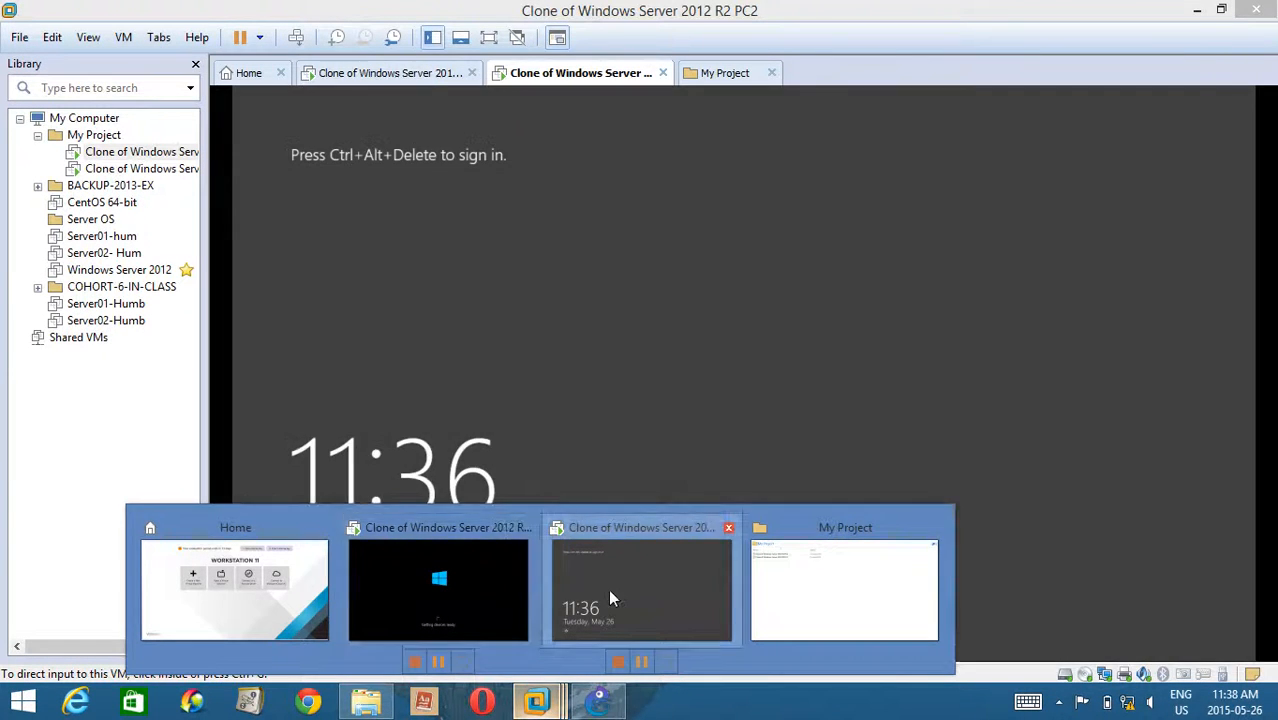
click(610, 594)
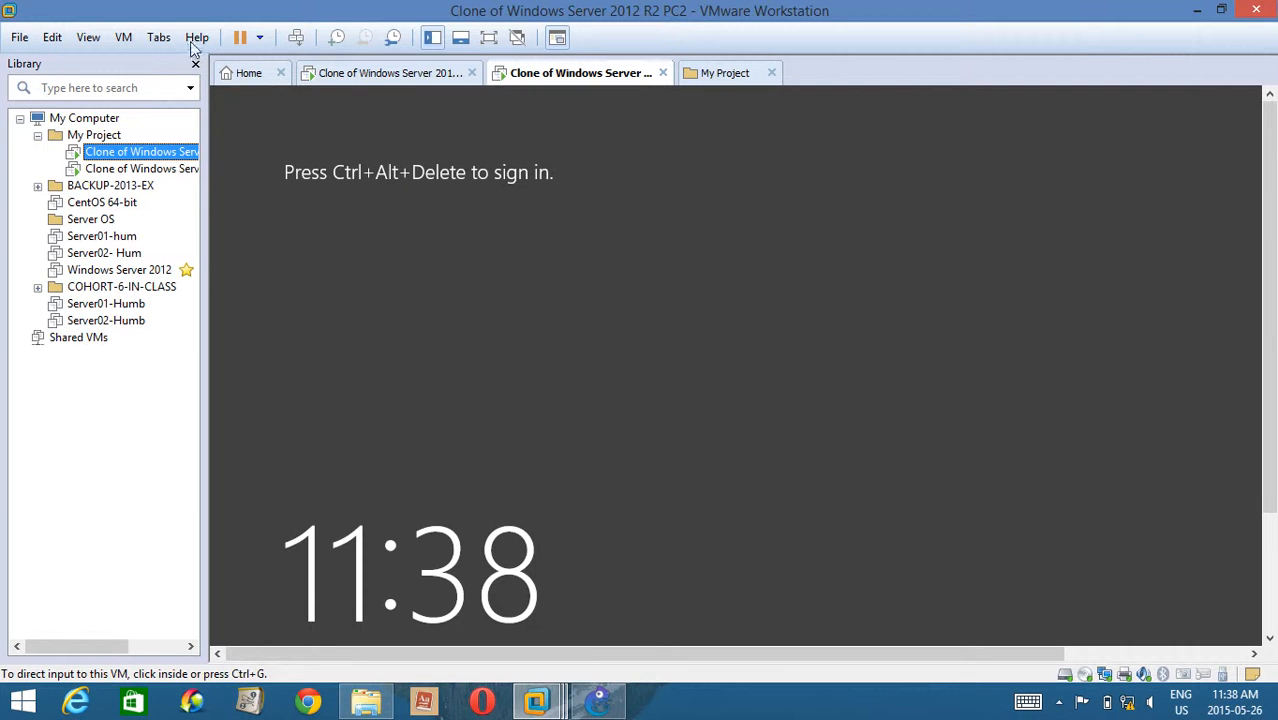
click(296, 37)
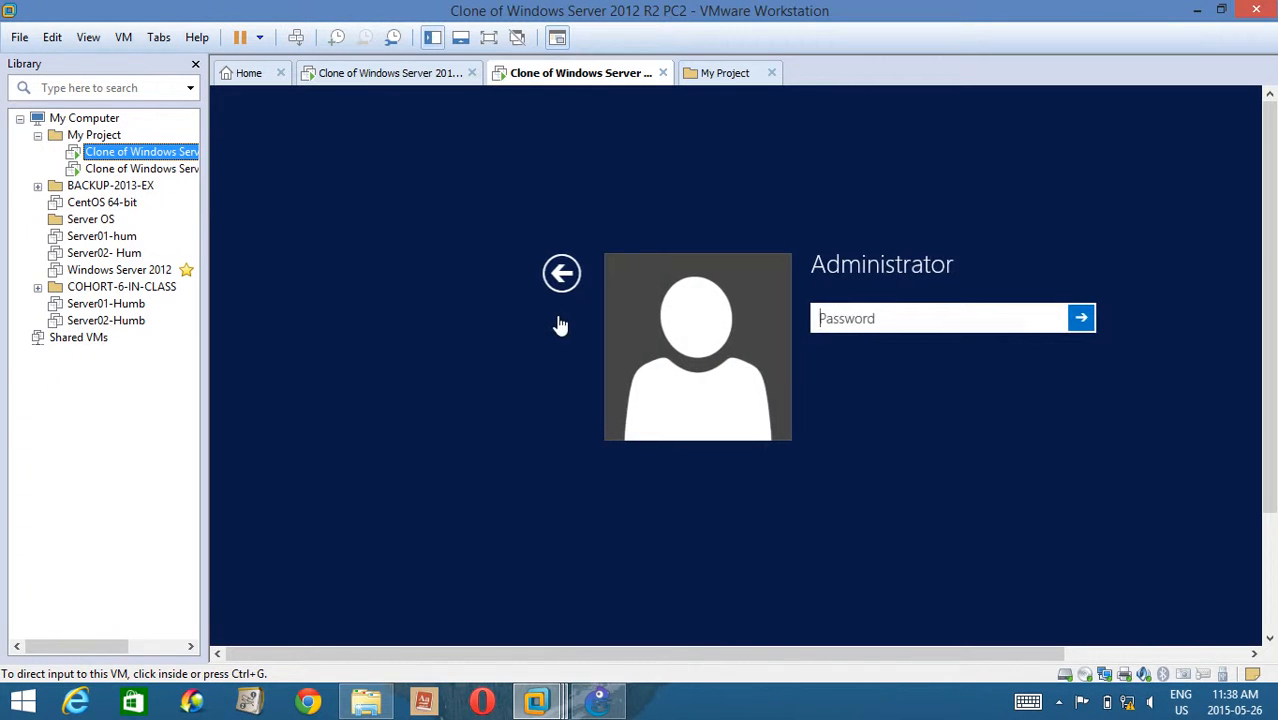
click(851, 318)
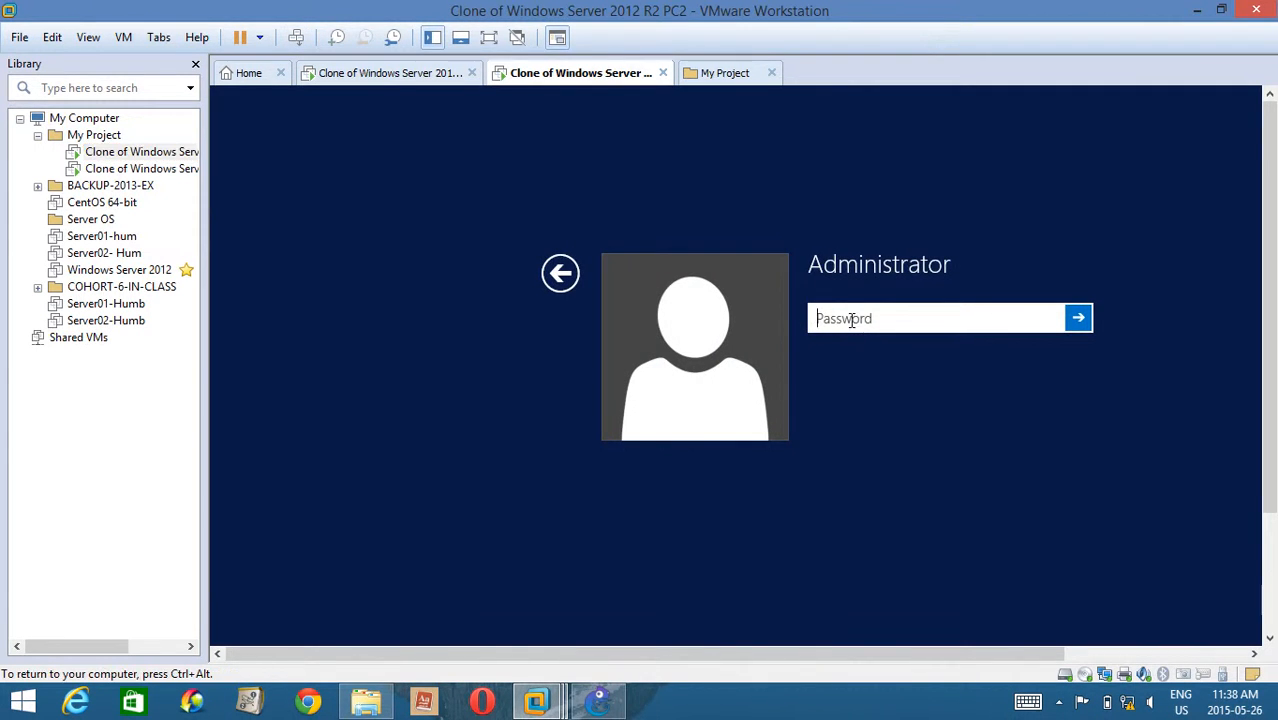
text(Pa$$w0rd)
key(Return)
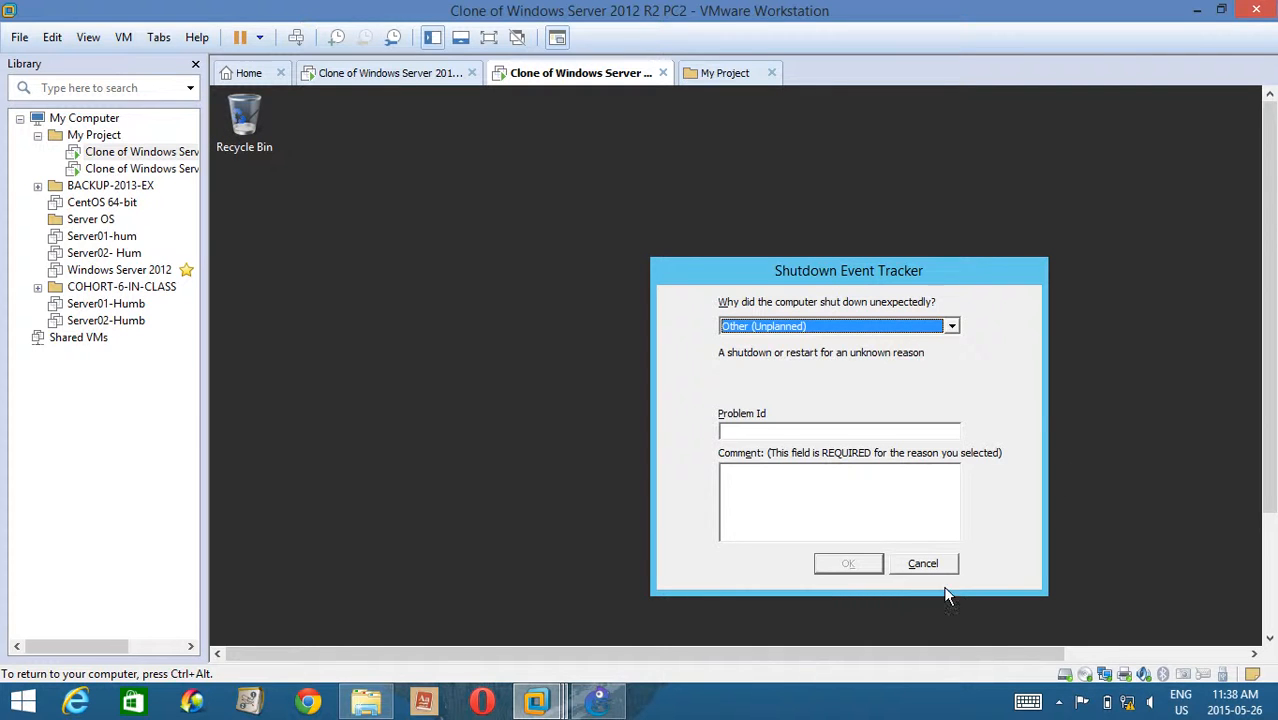
click(920, 566)
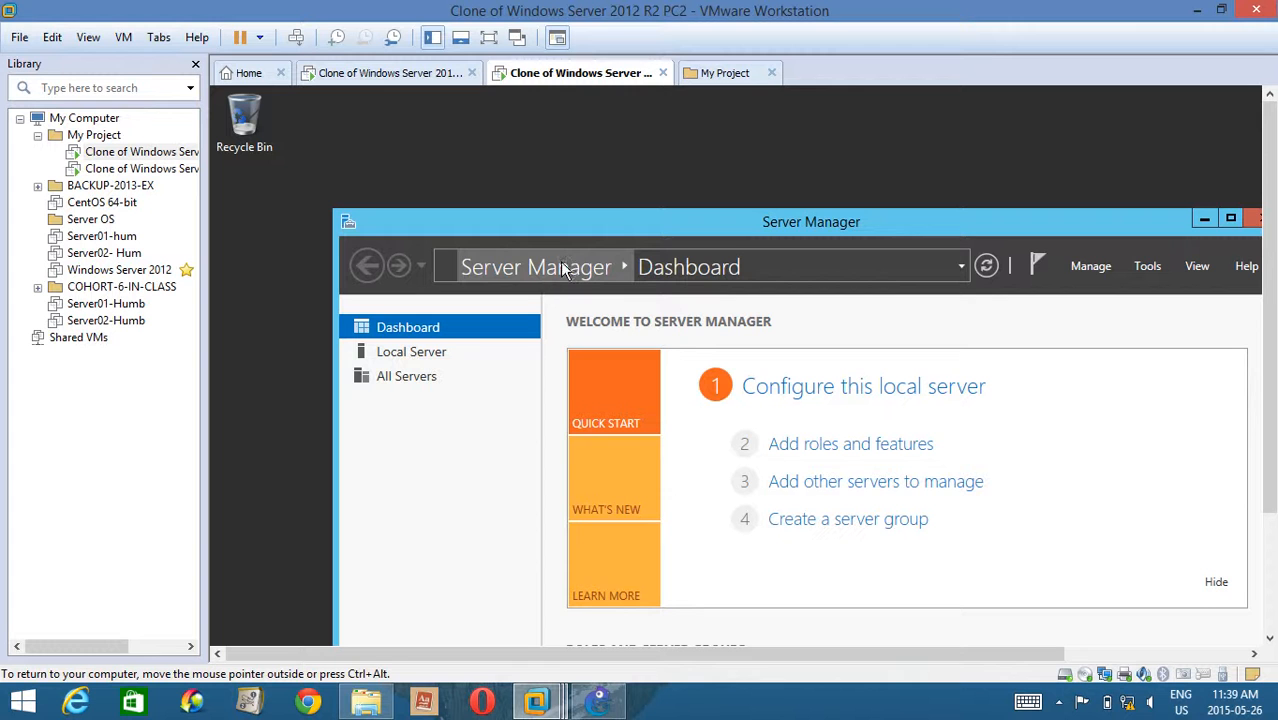
drag(620, 218, 495, 116)
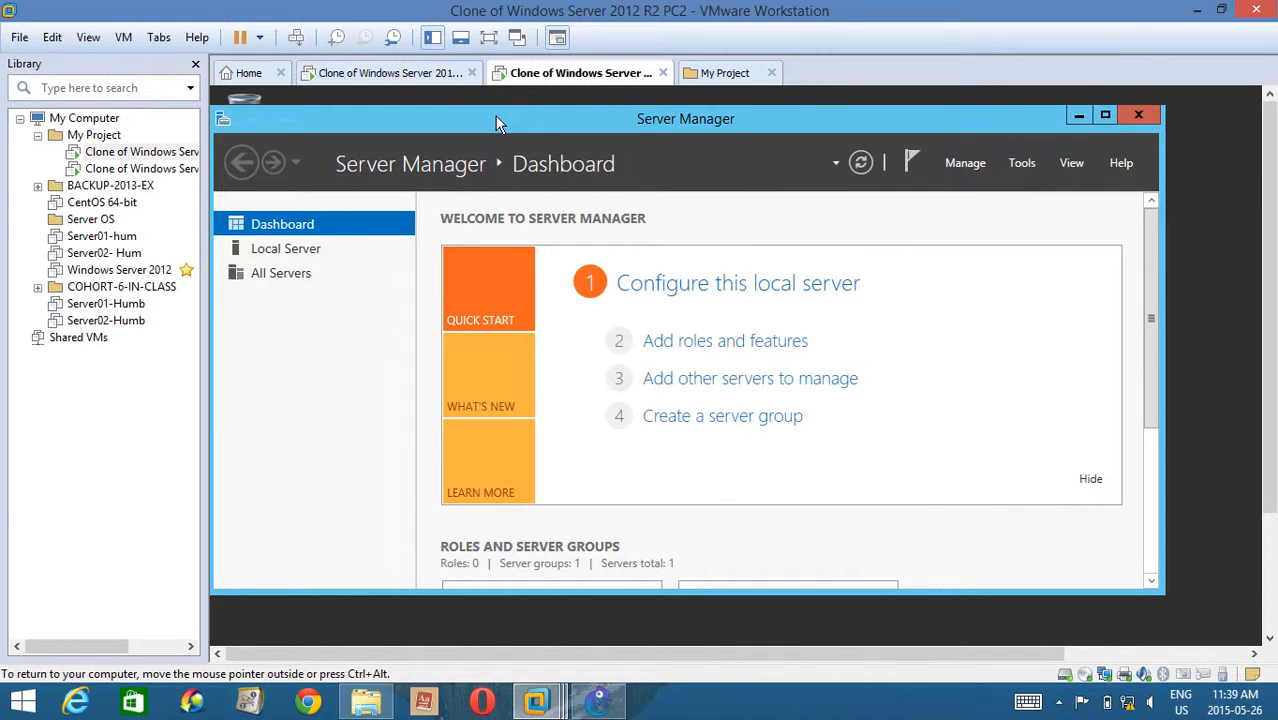
Sign in to the PC1 virtual machine with the Administrator password and dismiss its Shutdown Event Tracker.
click(425, 76)
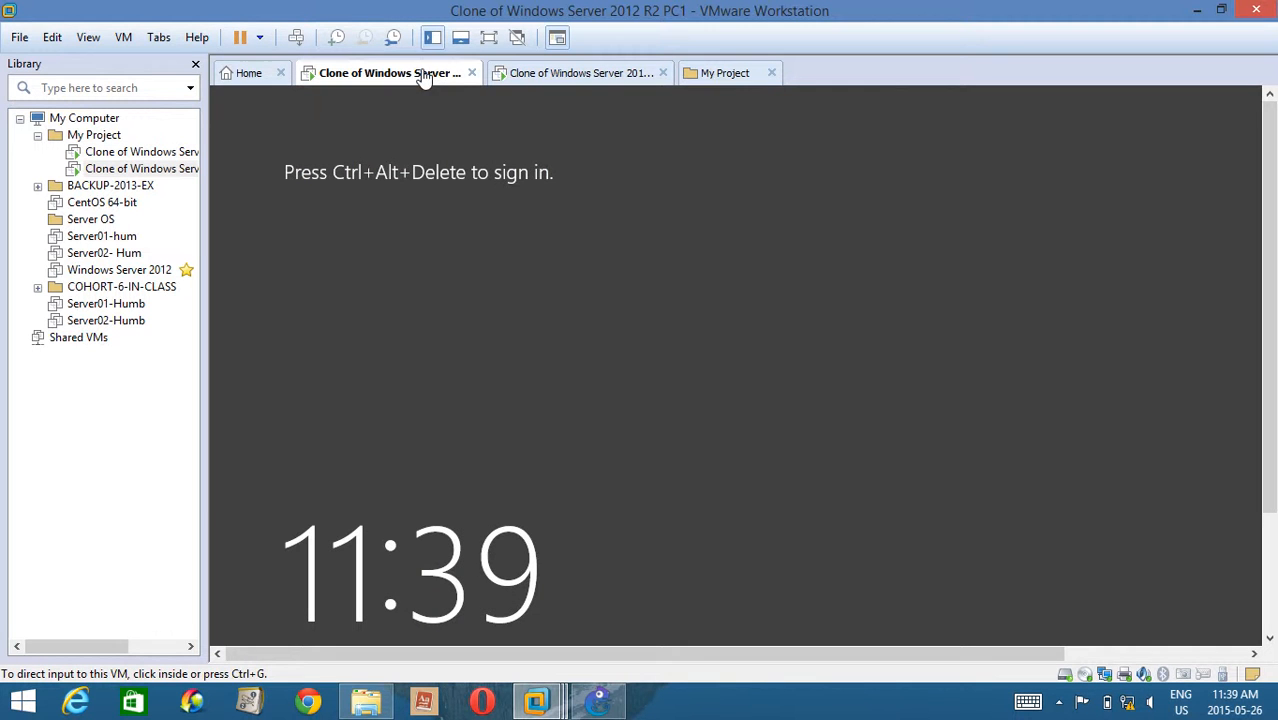
click(530, 157)
key(ctrl+alt)
click(296, 40)
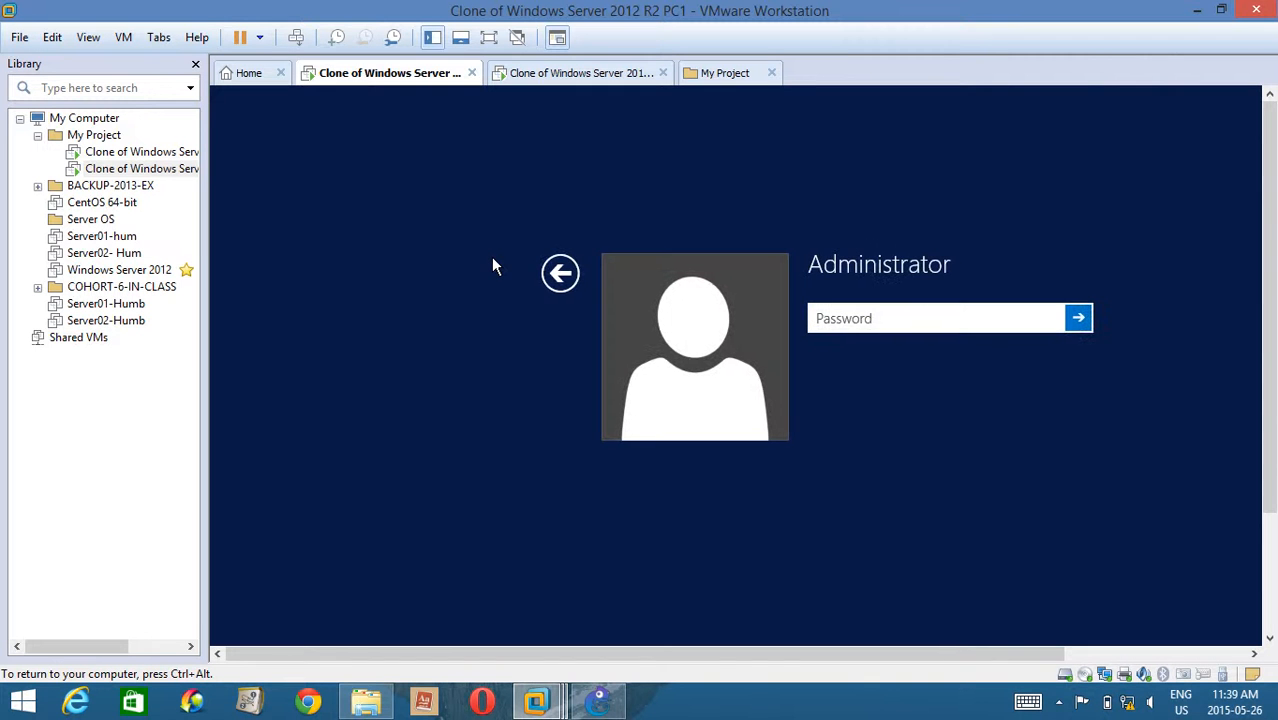
text(•••••••)
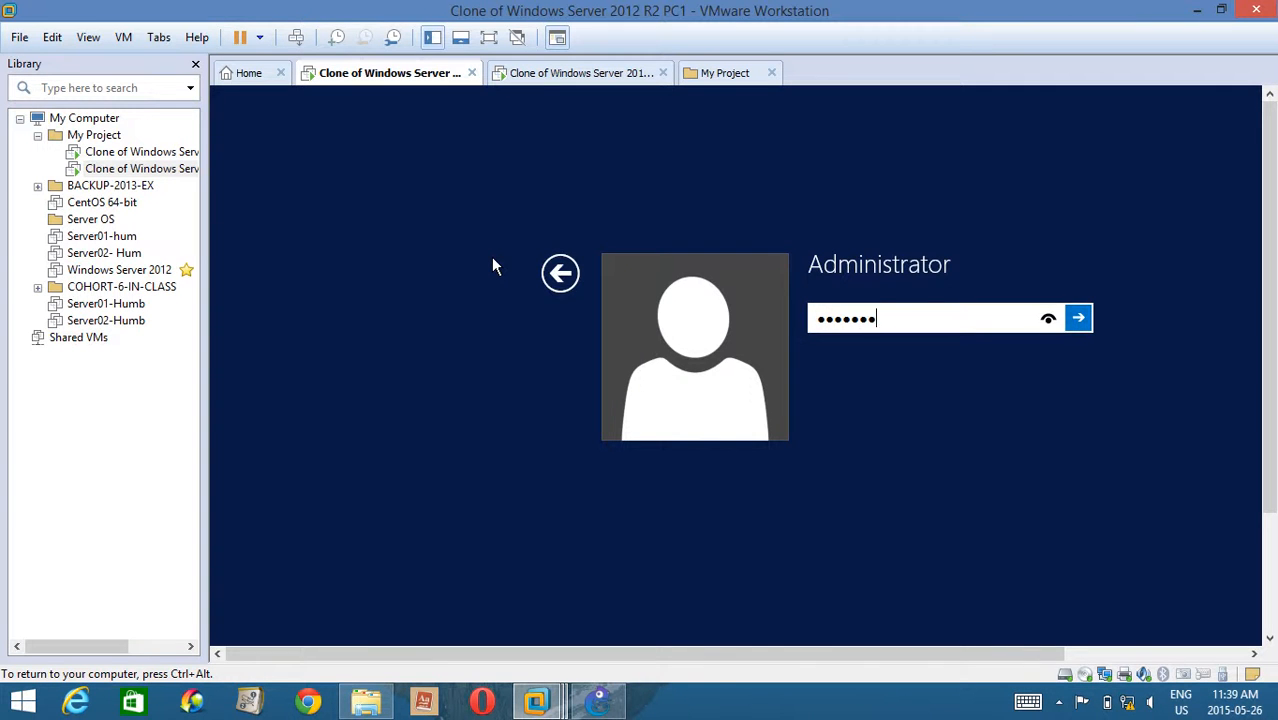
key(Return)
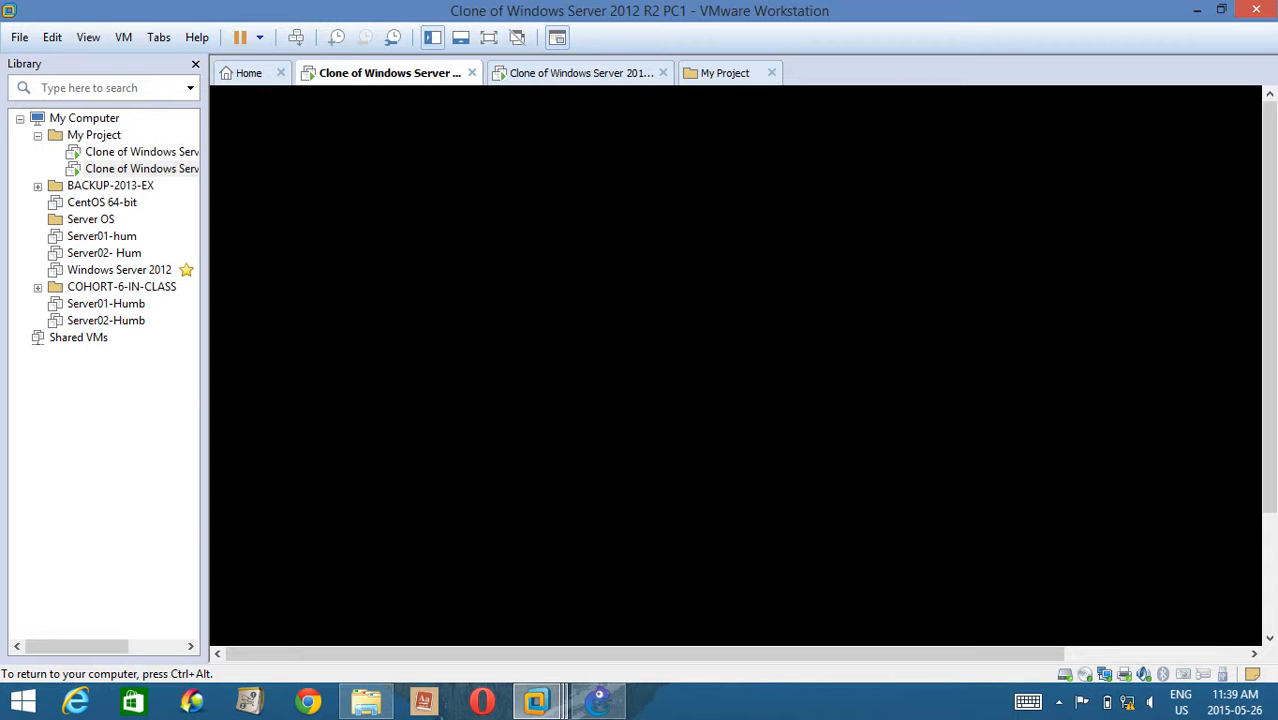
key(ctrl+alt)
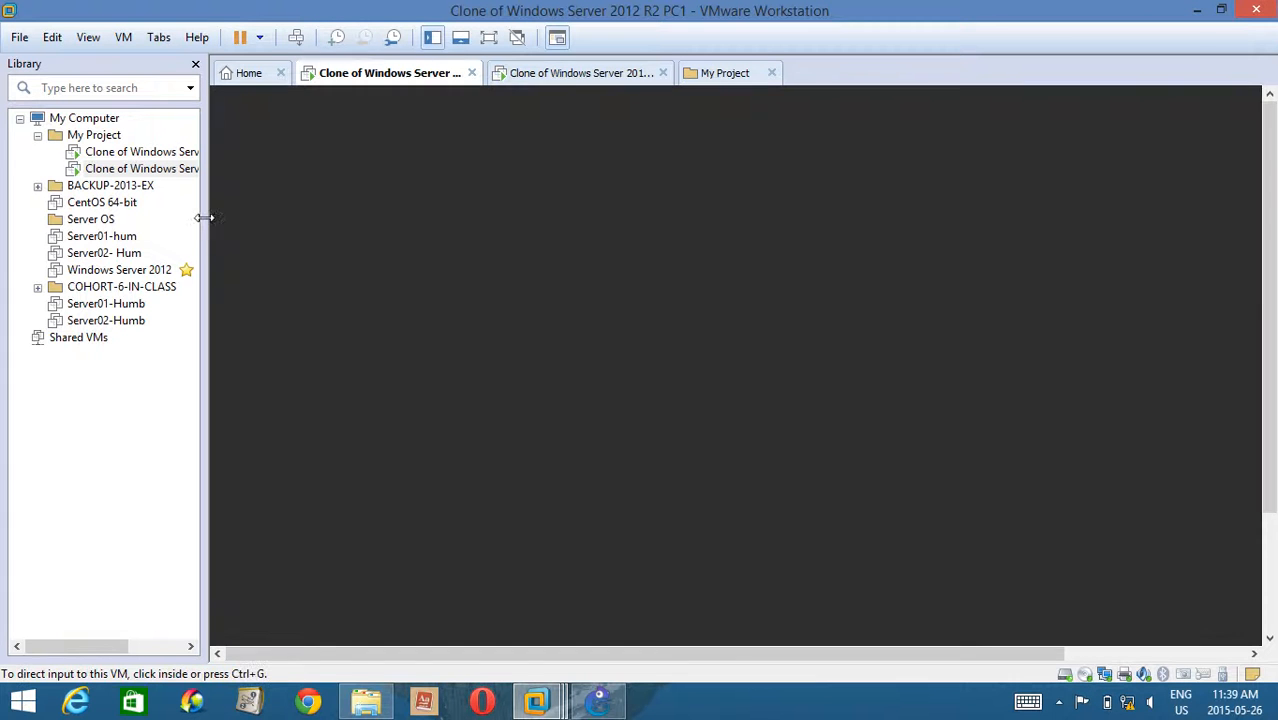
drag(205, 208, 284, 208)
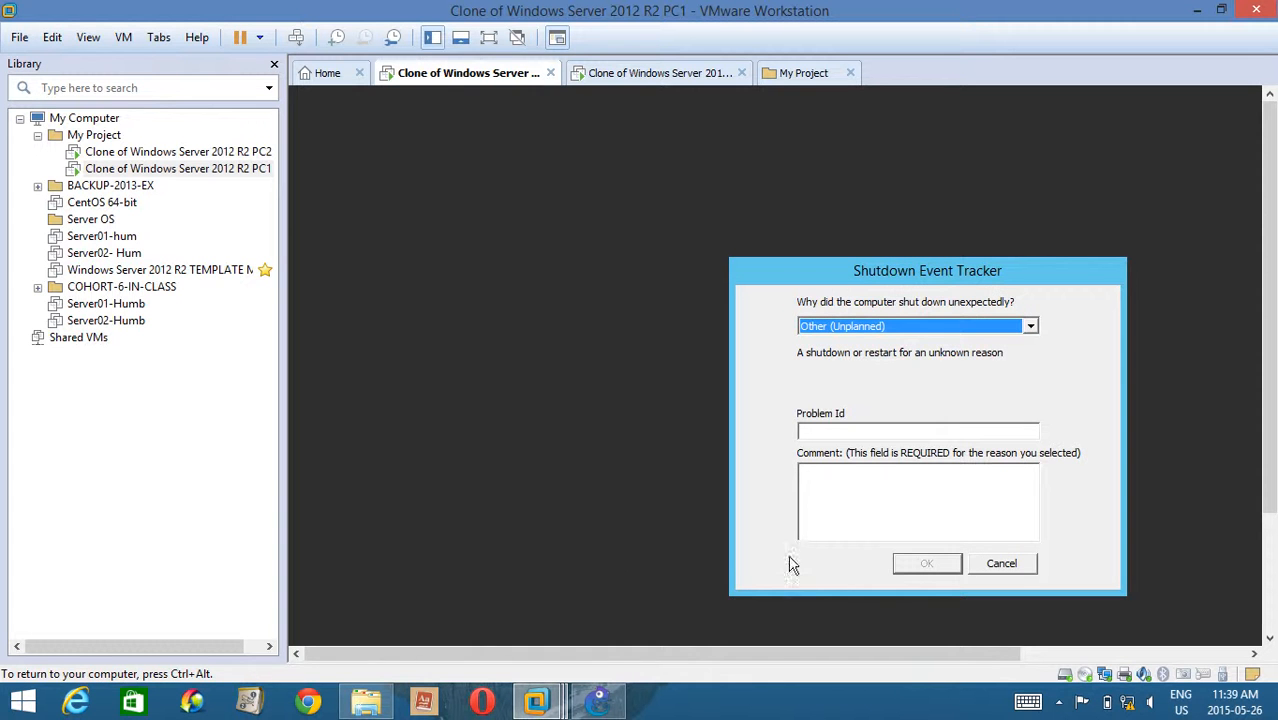
click(1000, 564)
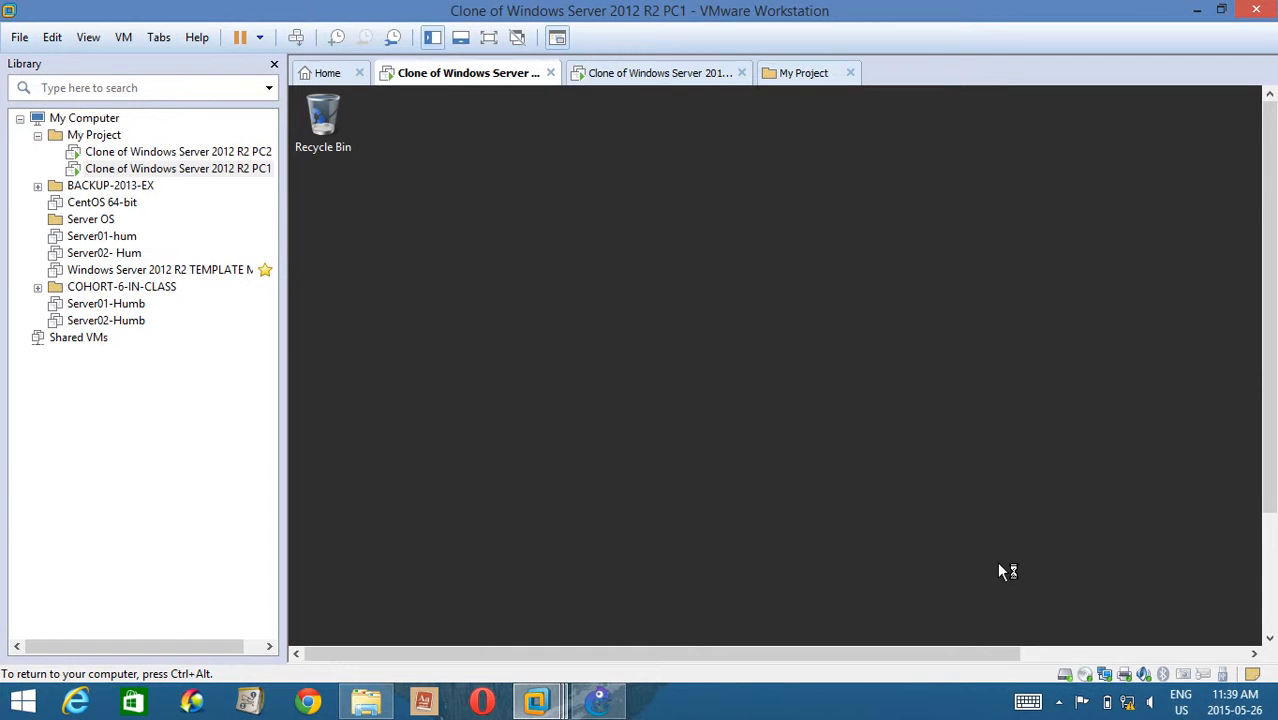
Switch back to GNS3, leave link-adding mode, and start all devices in the topology.
click(665, 78)
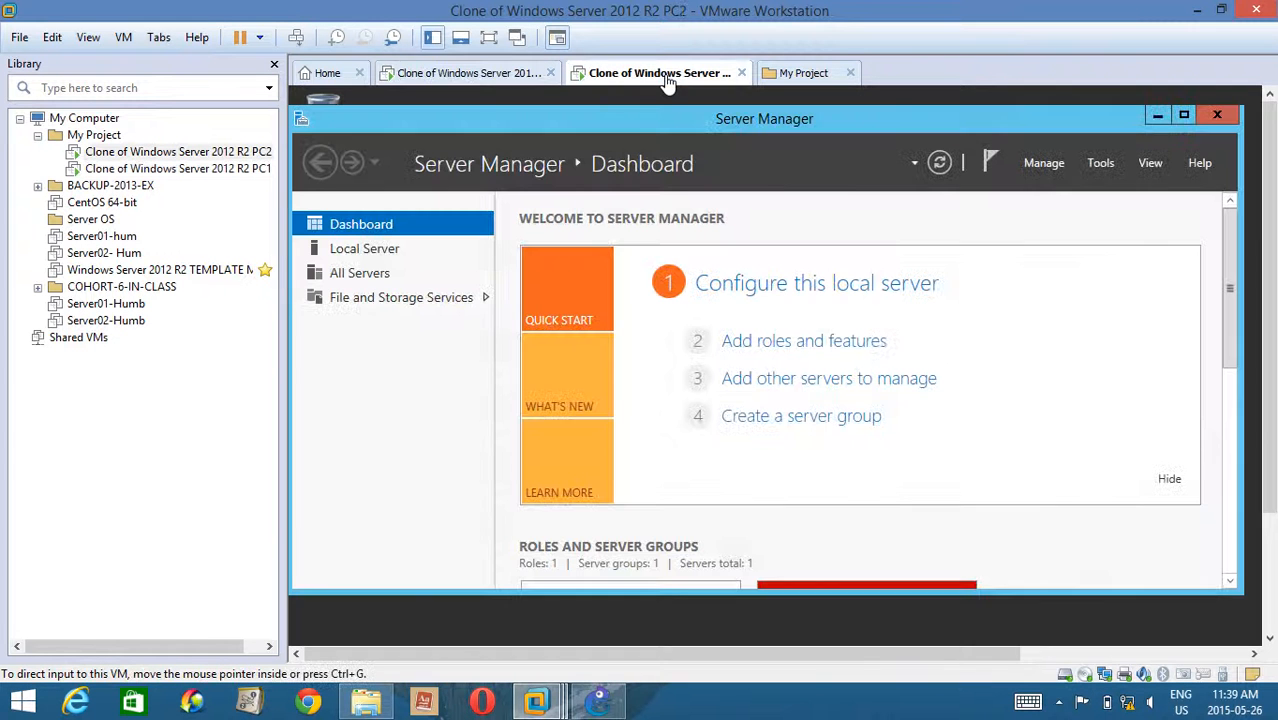
click(600, 702)
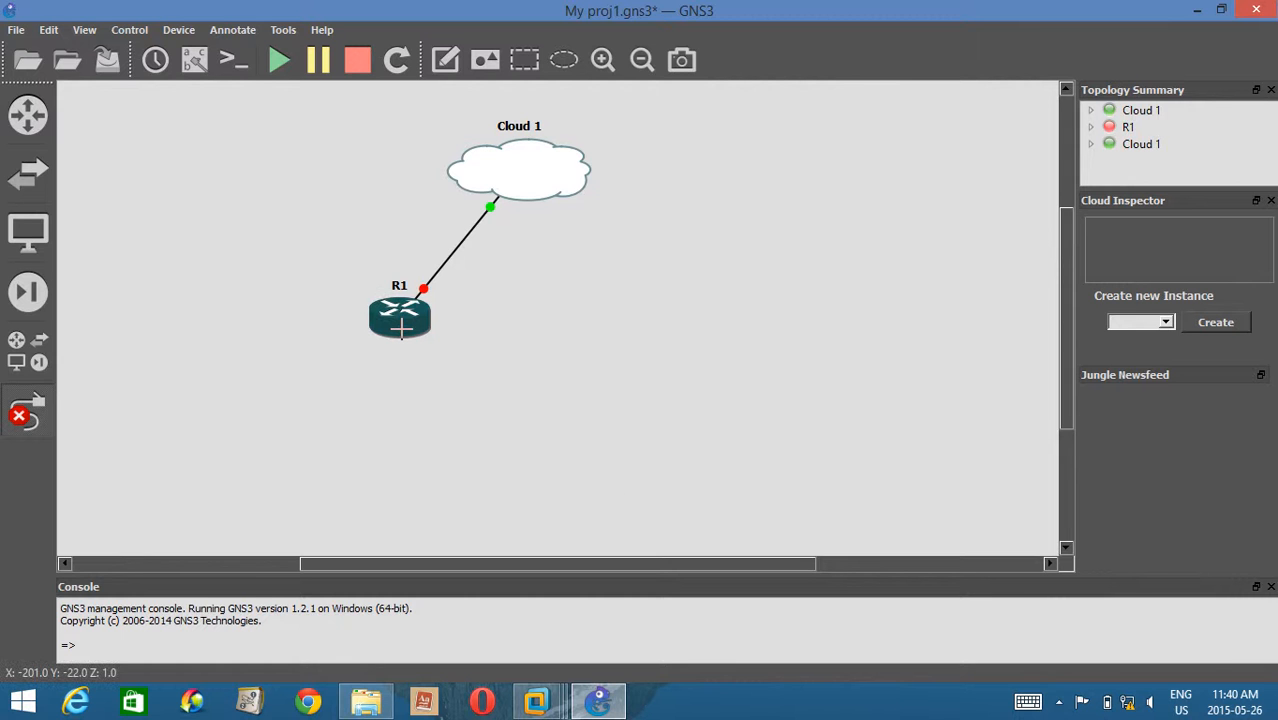
mouse_move(401, 328)
click(16, 425)
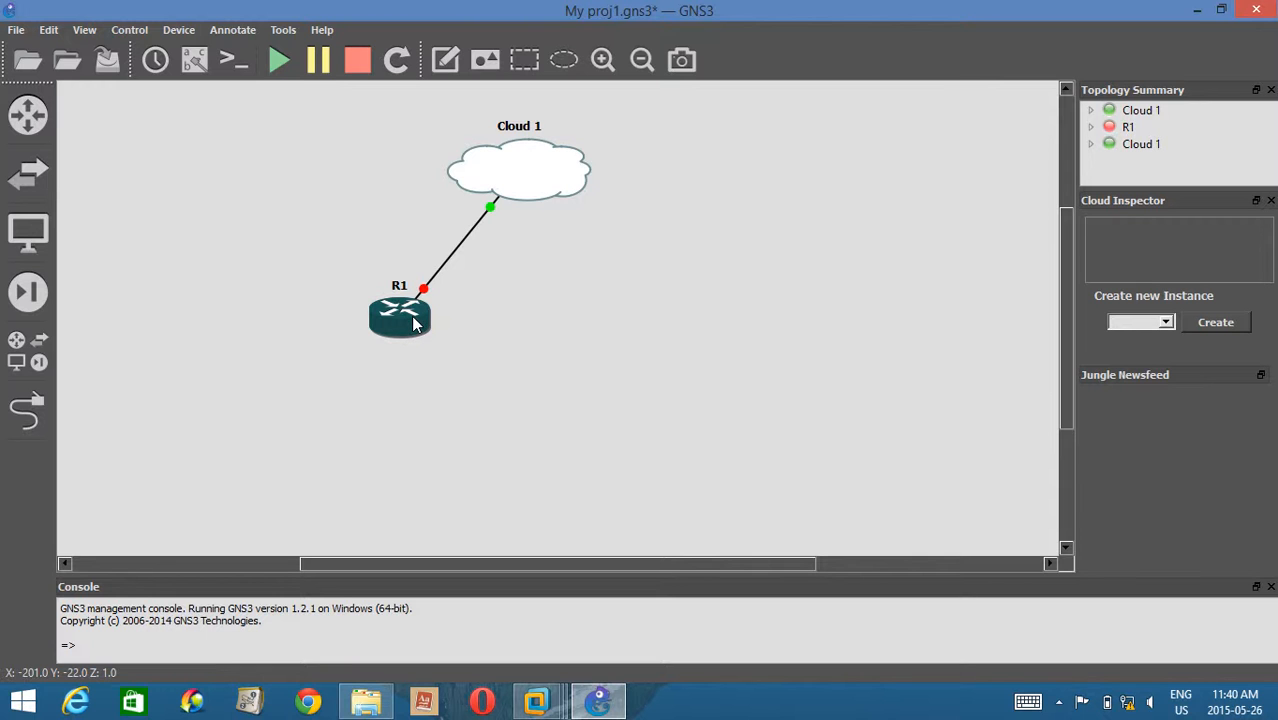
click(279, 60)
Open R1's console, then move and narrow the SuperPuTTY window so it leaves the router and cloud uncovered.
right_click(403, 326)
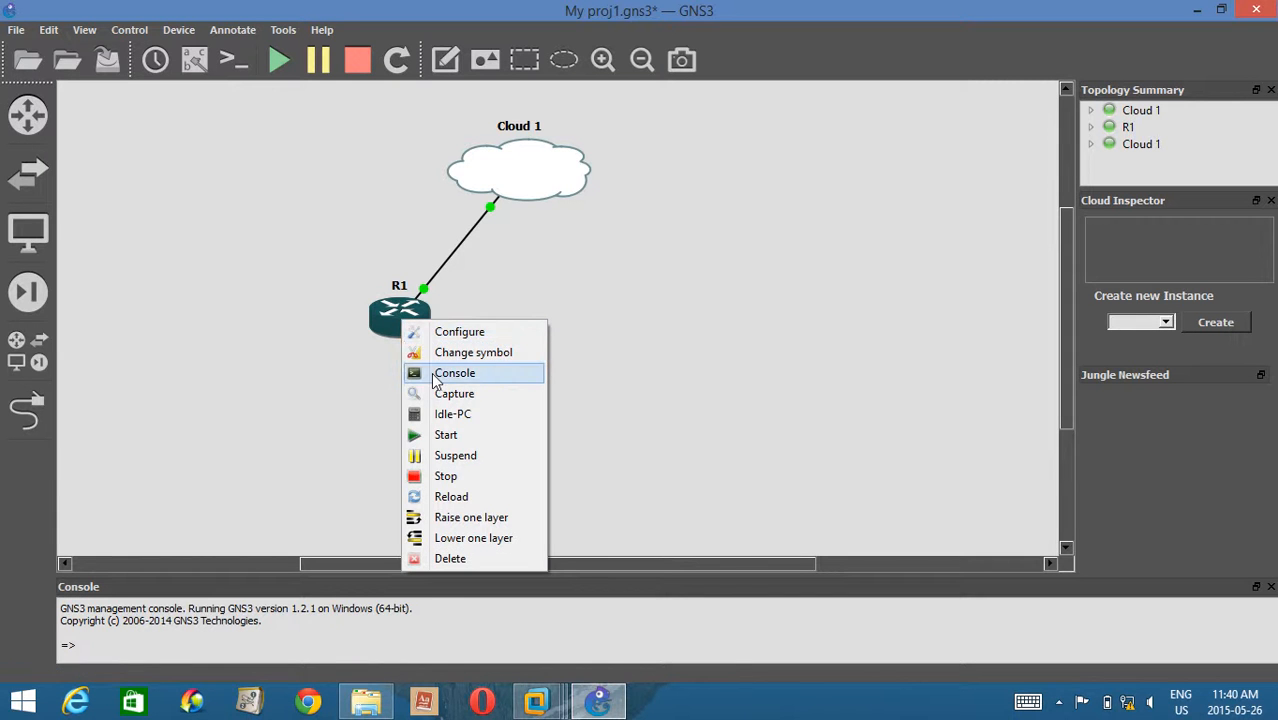
click(433, 376)
mouse_move(536, 188)
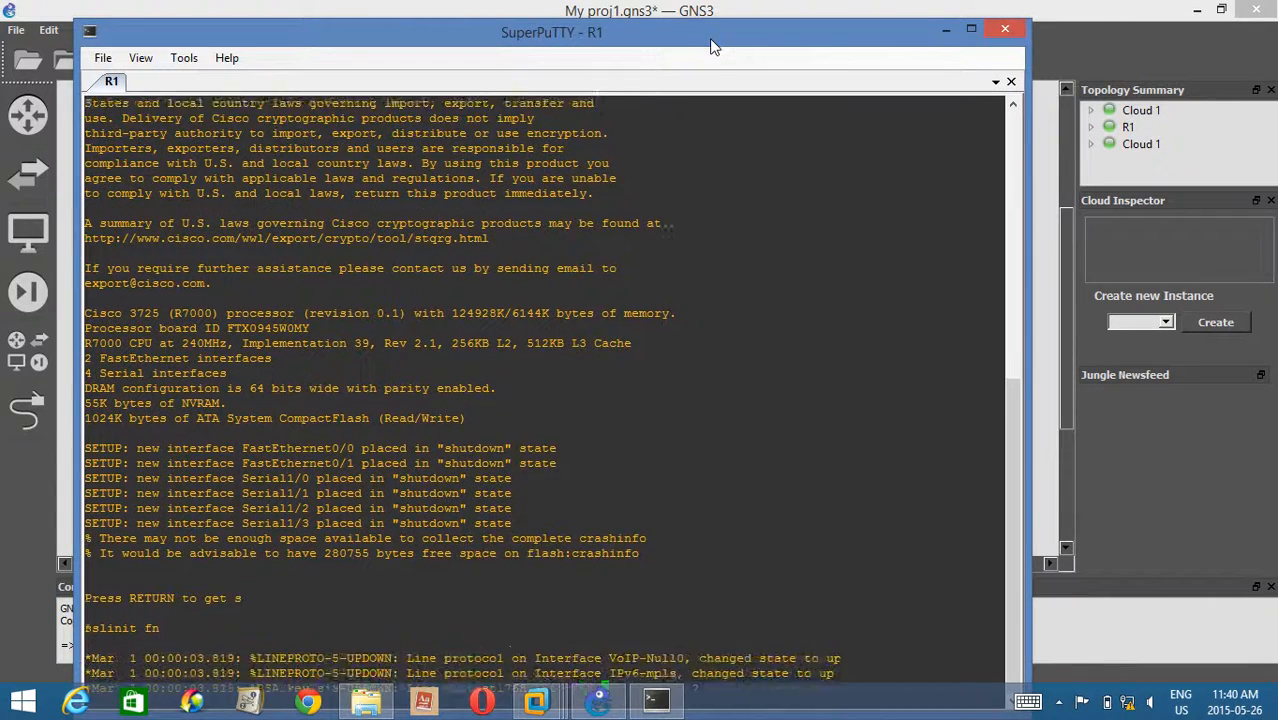
drag(670, 20, 829, 309)
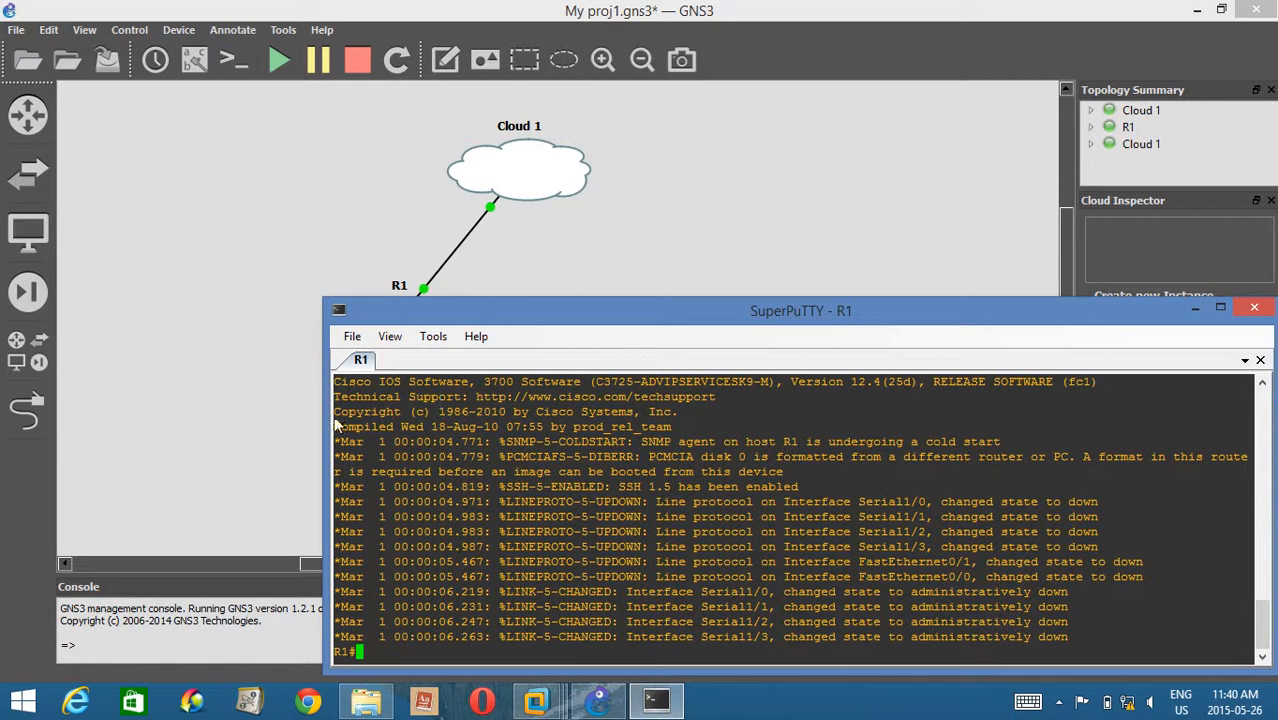
drag(322, 417, 447, 418)
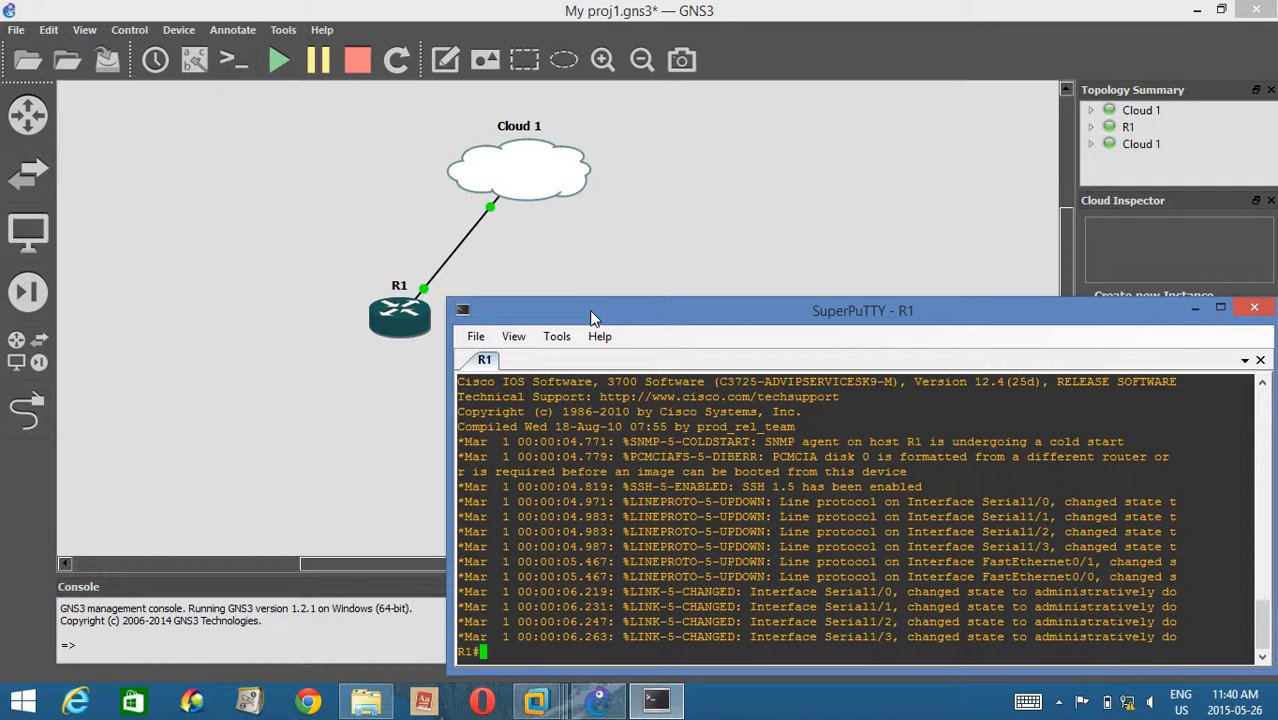
Return to the GNS3 topology and show the interface labels on the link.
click(311, 177)
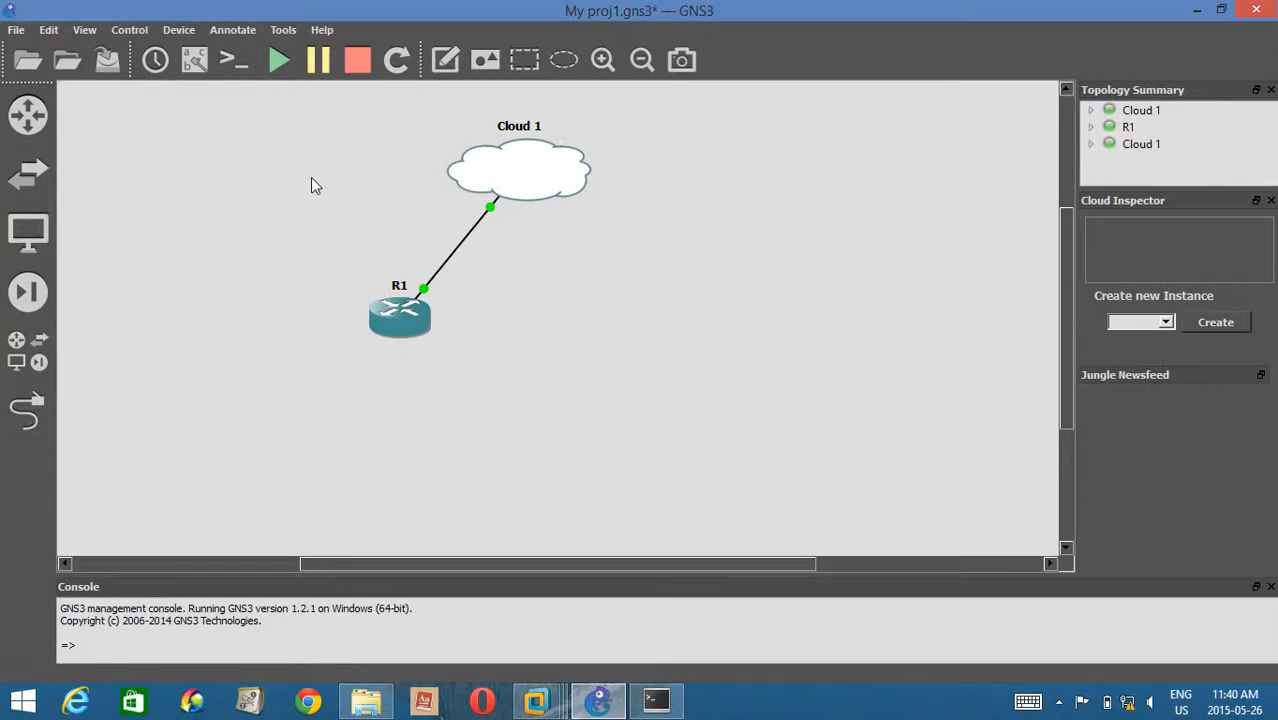
click(196, 64)
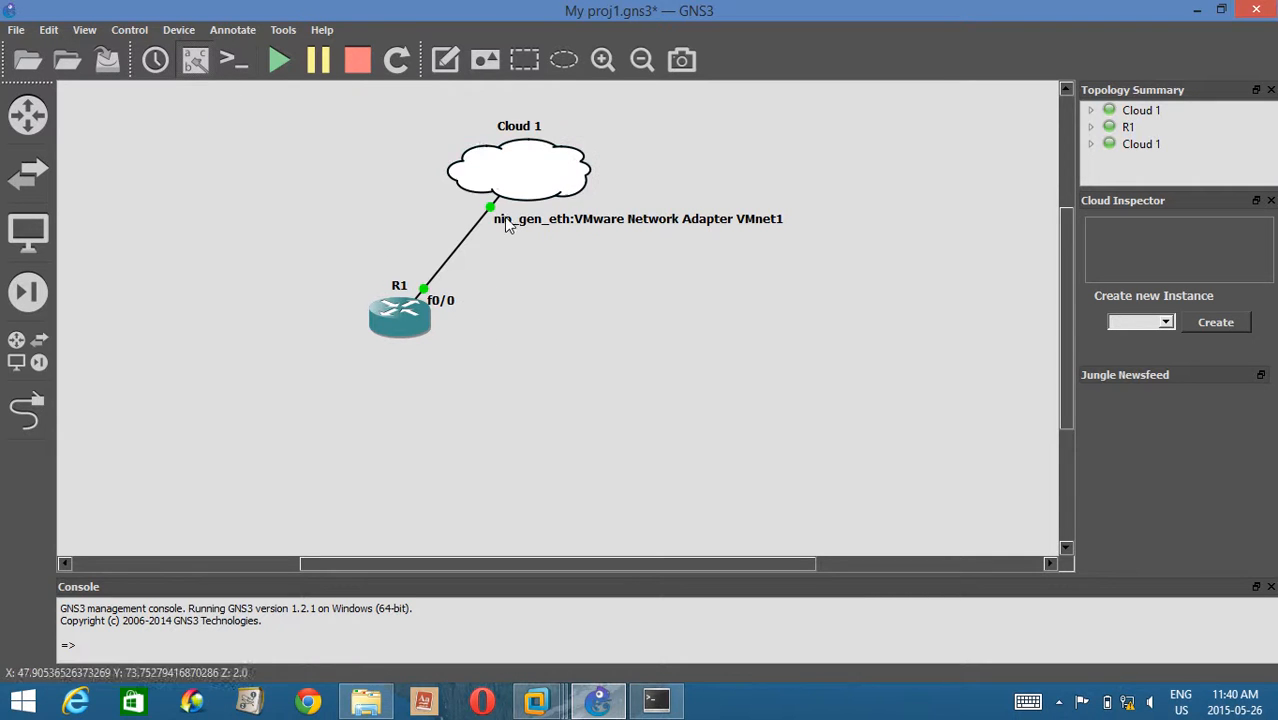
Add a note reading "Router Toronto" to the topology and place it just below and beside R1.
click(456, 61)
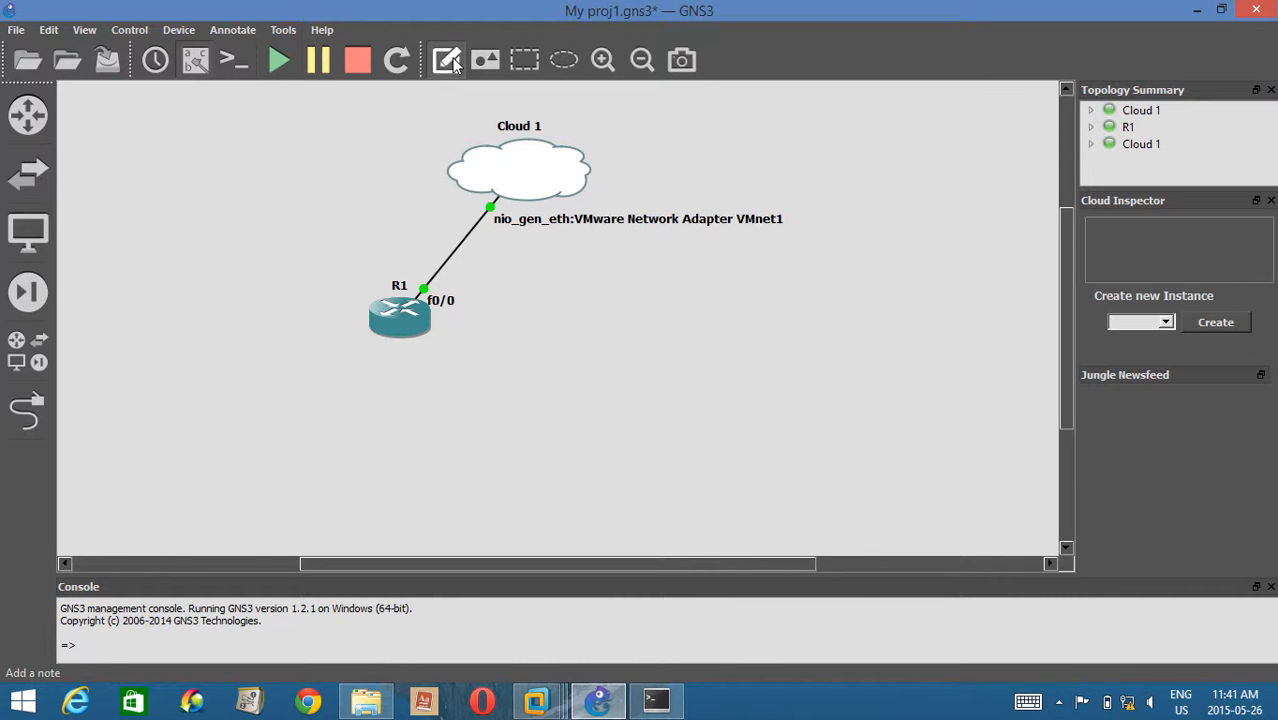
click(412, 357)
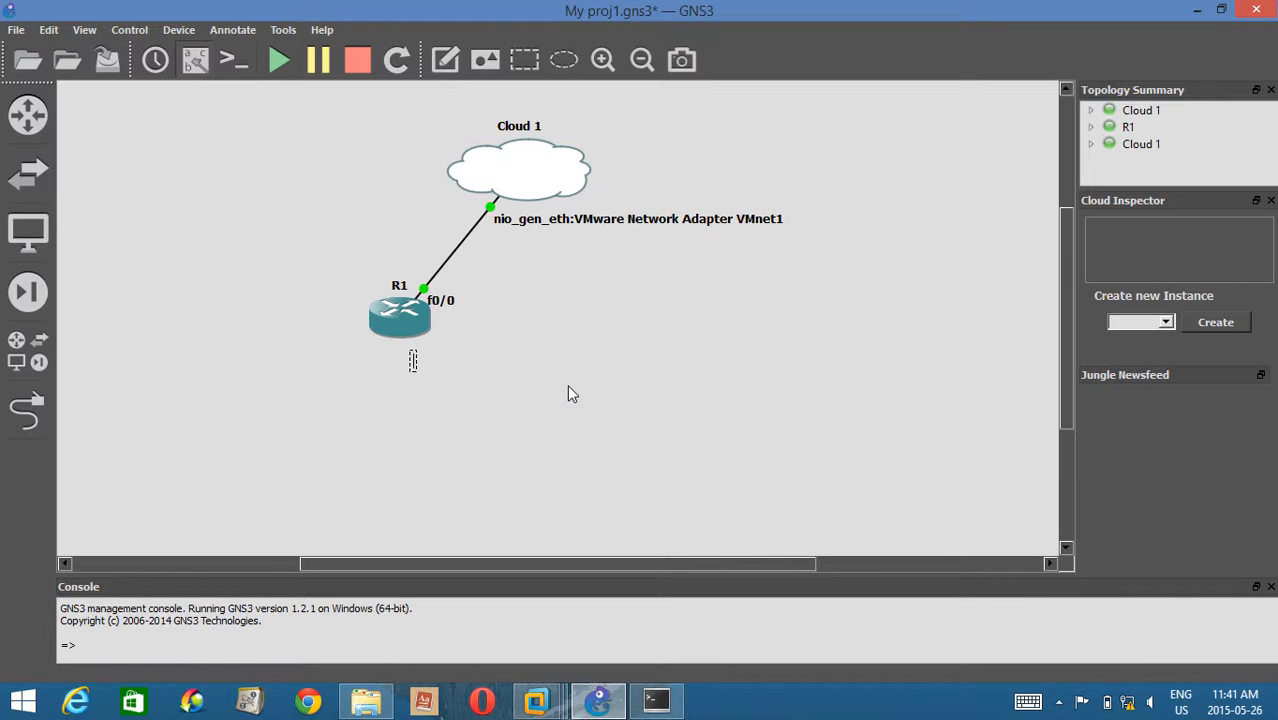
text(Router Toronto)
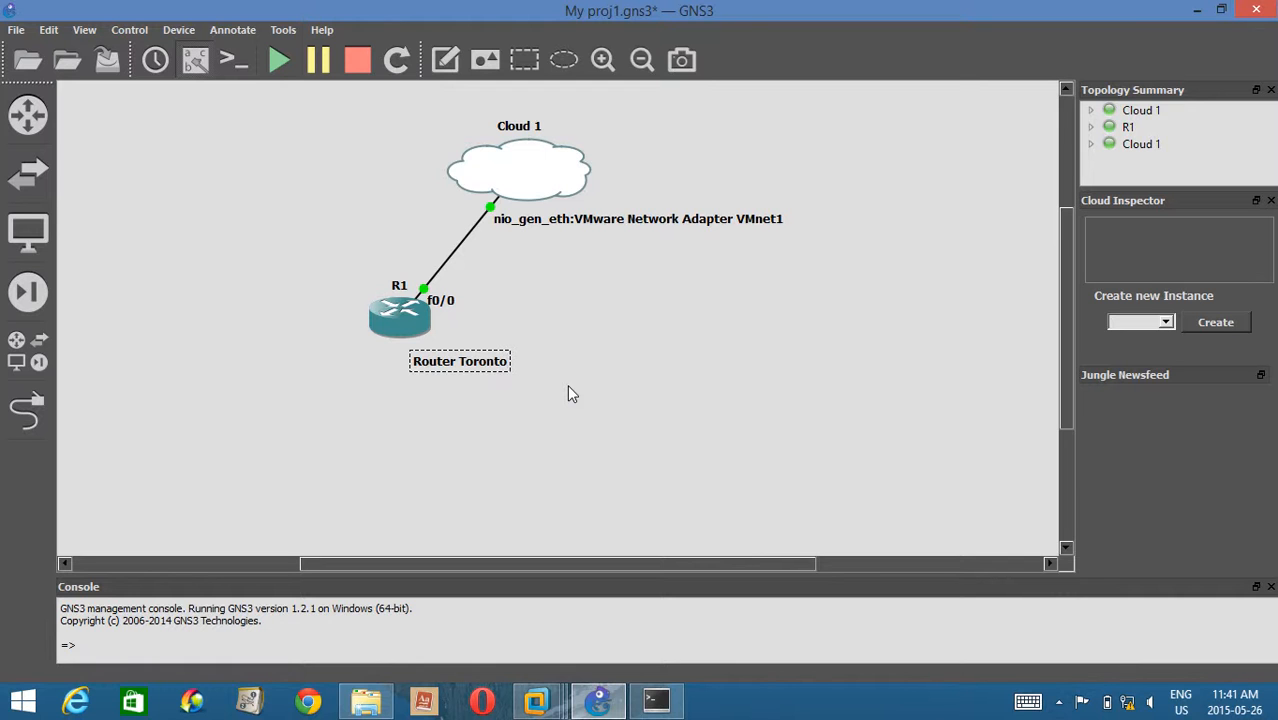
click(550, 332)
drag(465, 365, 492, 350)
click(549, 311)
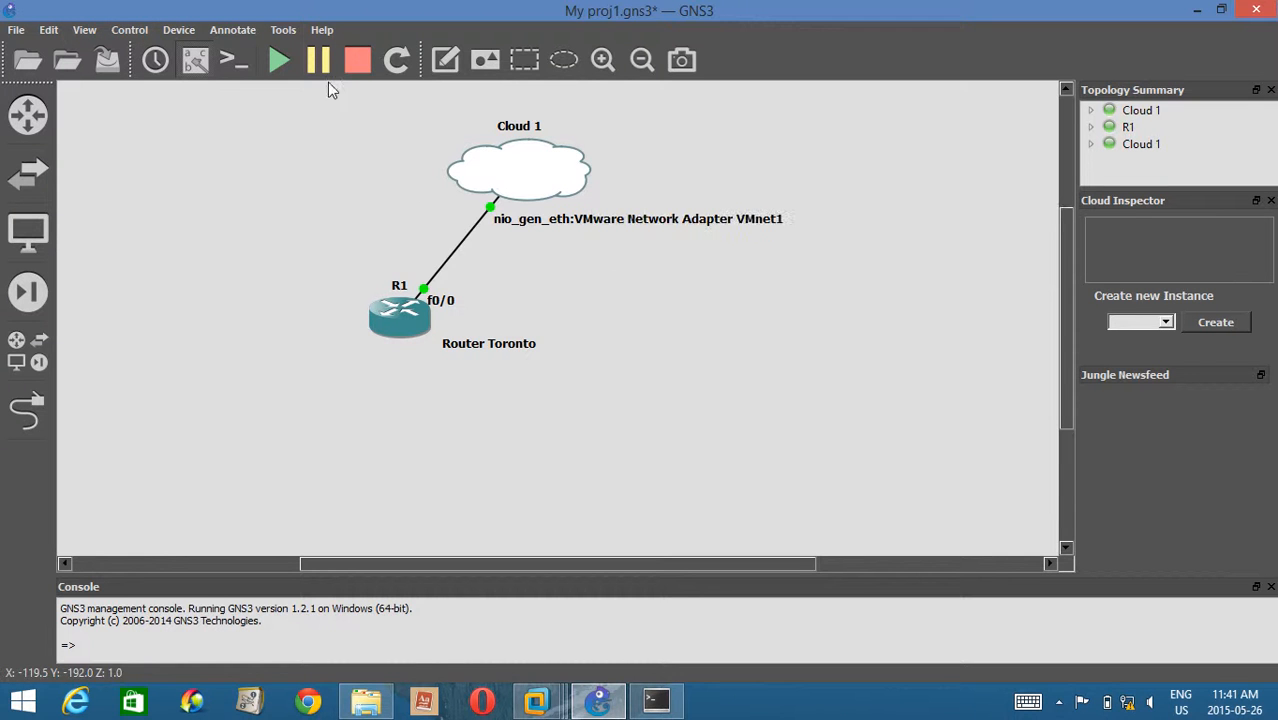
Duplicate the "Router Toronto" note and place the copy beside Cloud 1, leaving its text settings unchanged.
right_click(490, 346)
click(544, 353)
drag(505, 367, 643, 173)
right_click(643, 173)
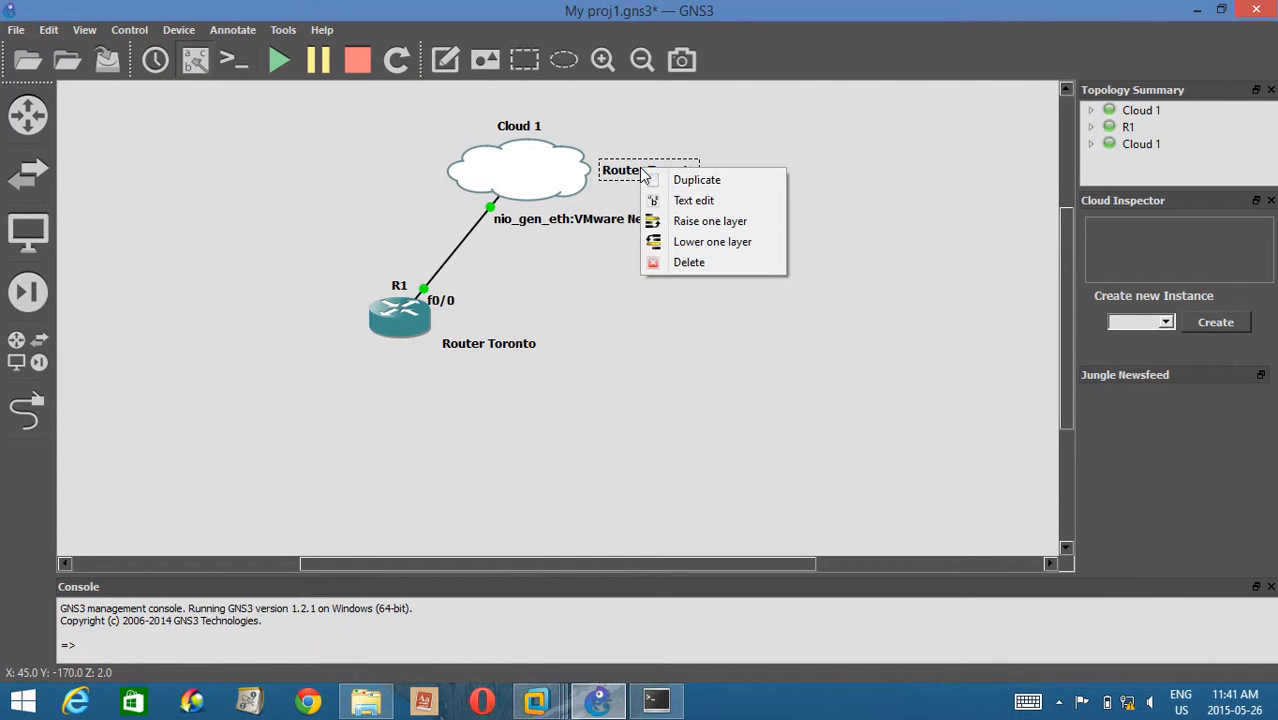
click(688, 200)
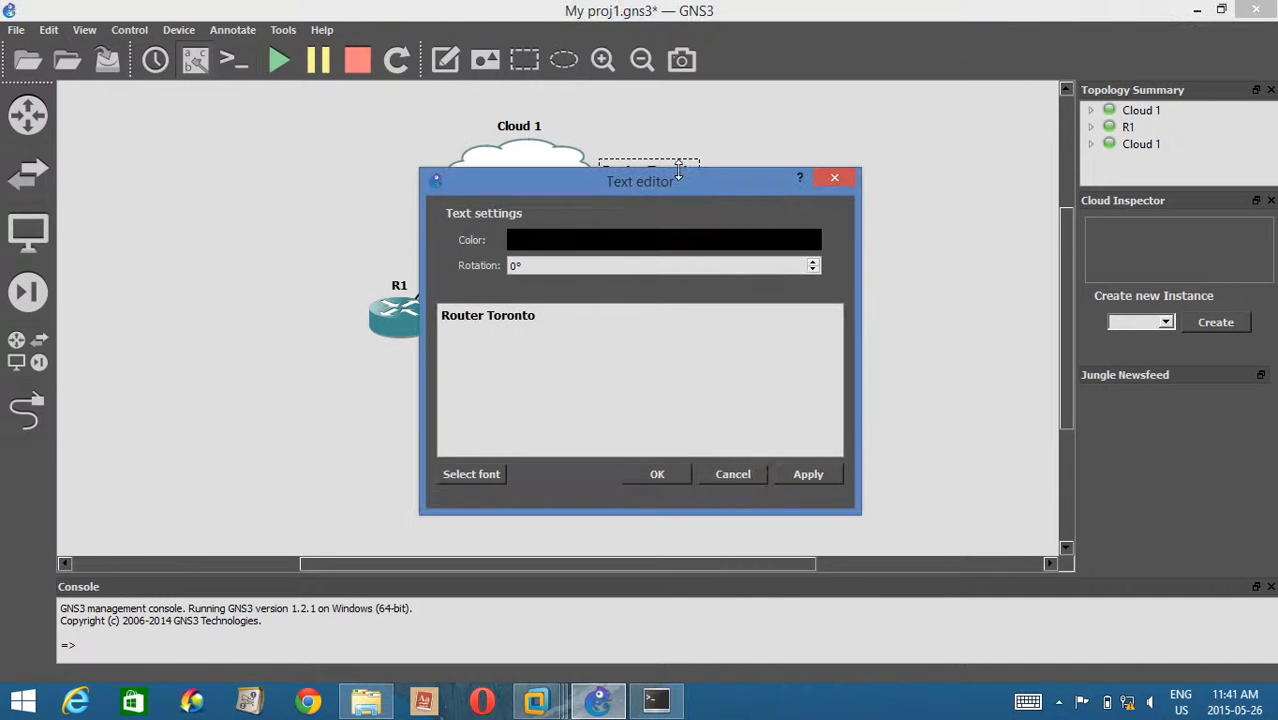
click(834, 177)
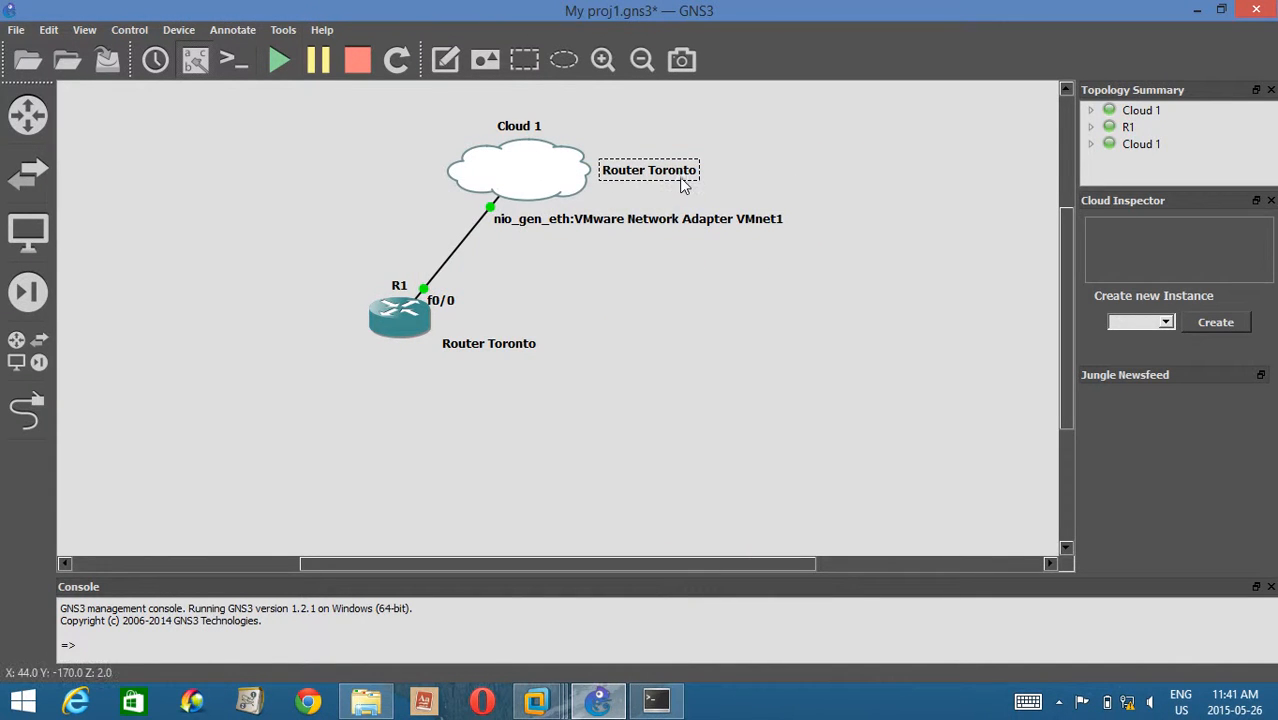
Replace the text of the note beside Cloud 1 with "Win srv PC1".
double_click(688, 171)
click(686, 170)
double_click(687, 171)
click(688, 172)
key(BackSpace)
key(BackSpace)
key(BackSpace)
key(BackSpace)
key(BackSpace)
key(BackSpace)
key(BackSpace)
key(BackSpace)
key(BackSpace)
key(BackSpace)
key(BackSpace)
key(BackSpace)
key(BackSpace)
key(BackSpace)
text(Win)
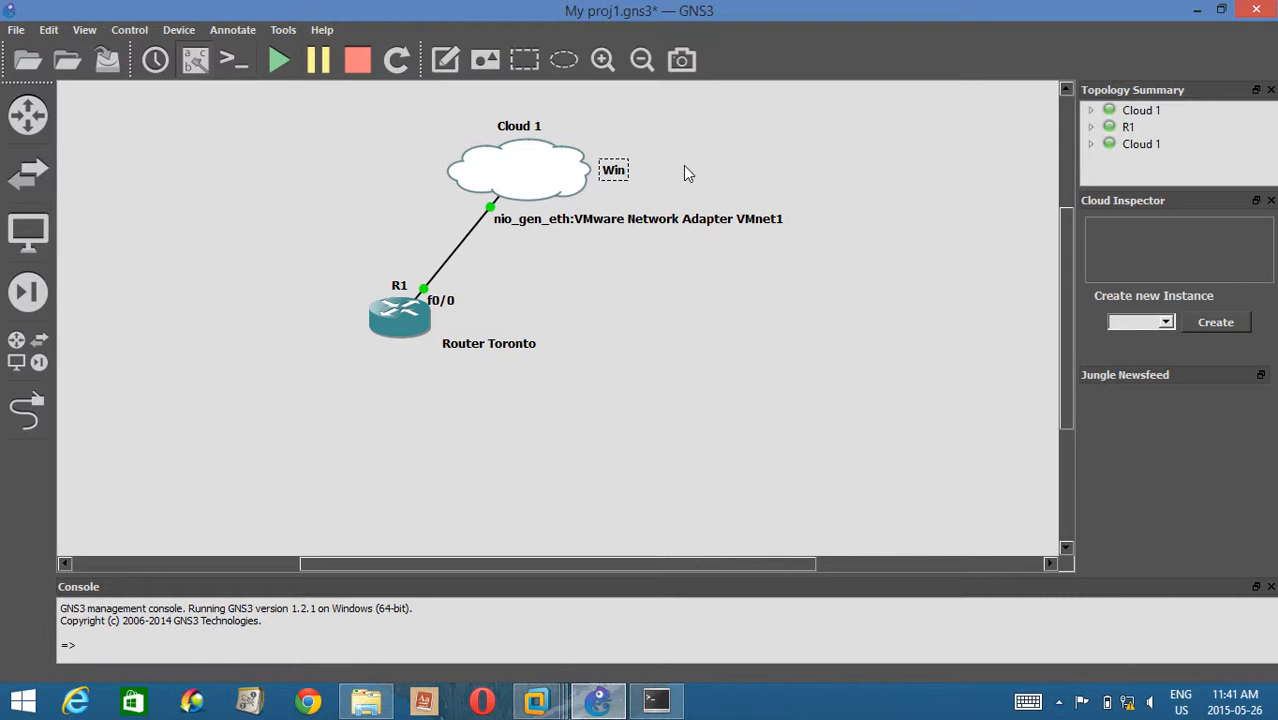
text(srv)
text( PC!)
key(BackSpace)
text(1)
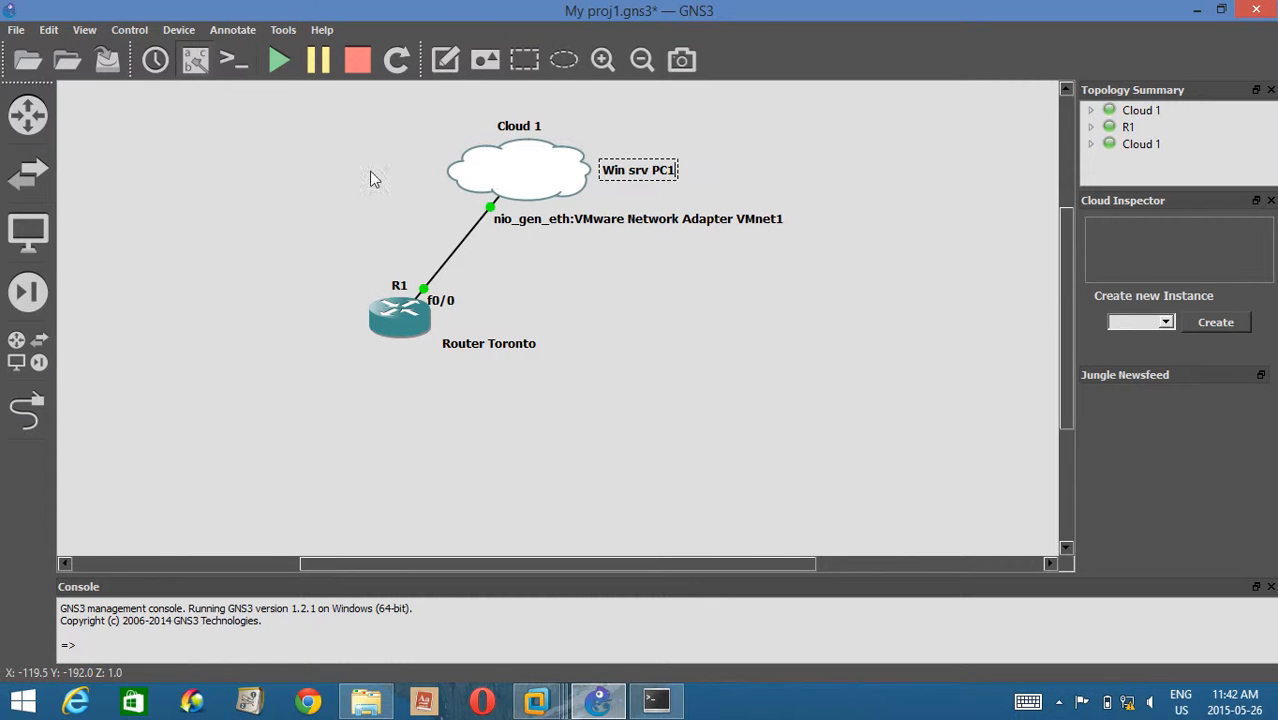
Add a note reading "198.168.183.0" and place it beside the link between R1 and Cloud 1.
click(443, 62)
text(198.168.)
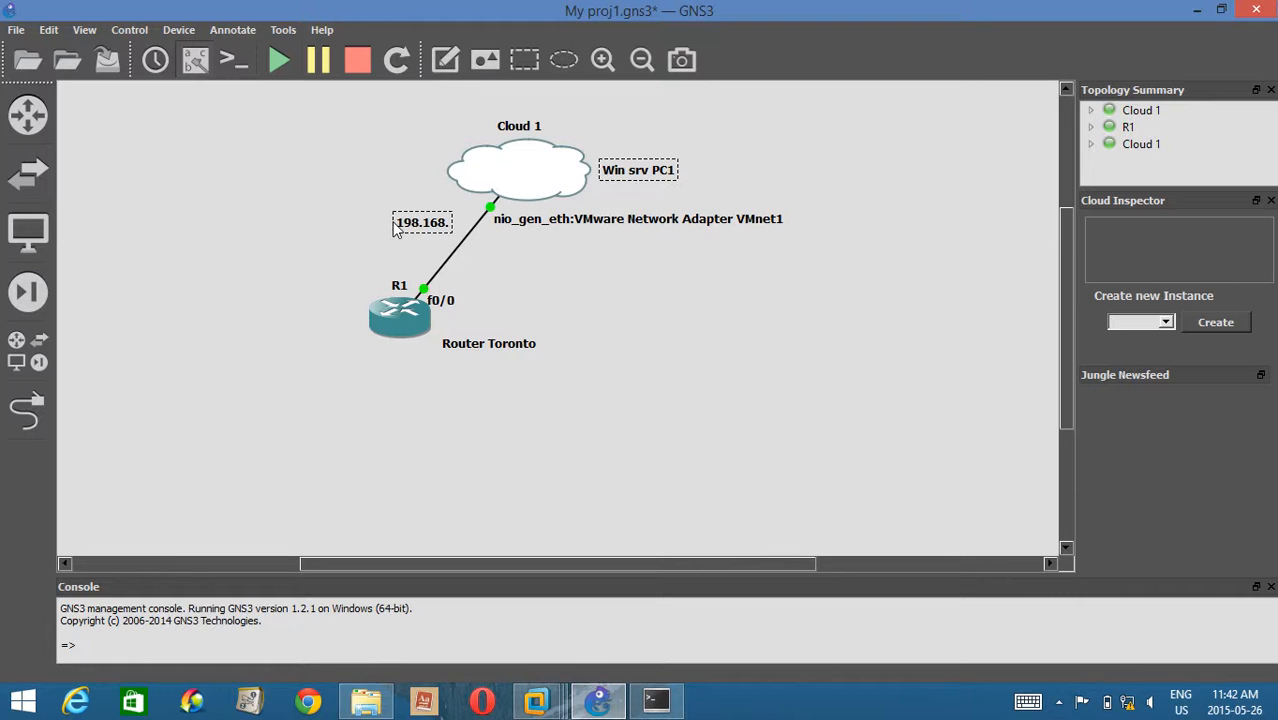
text(183.0)
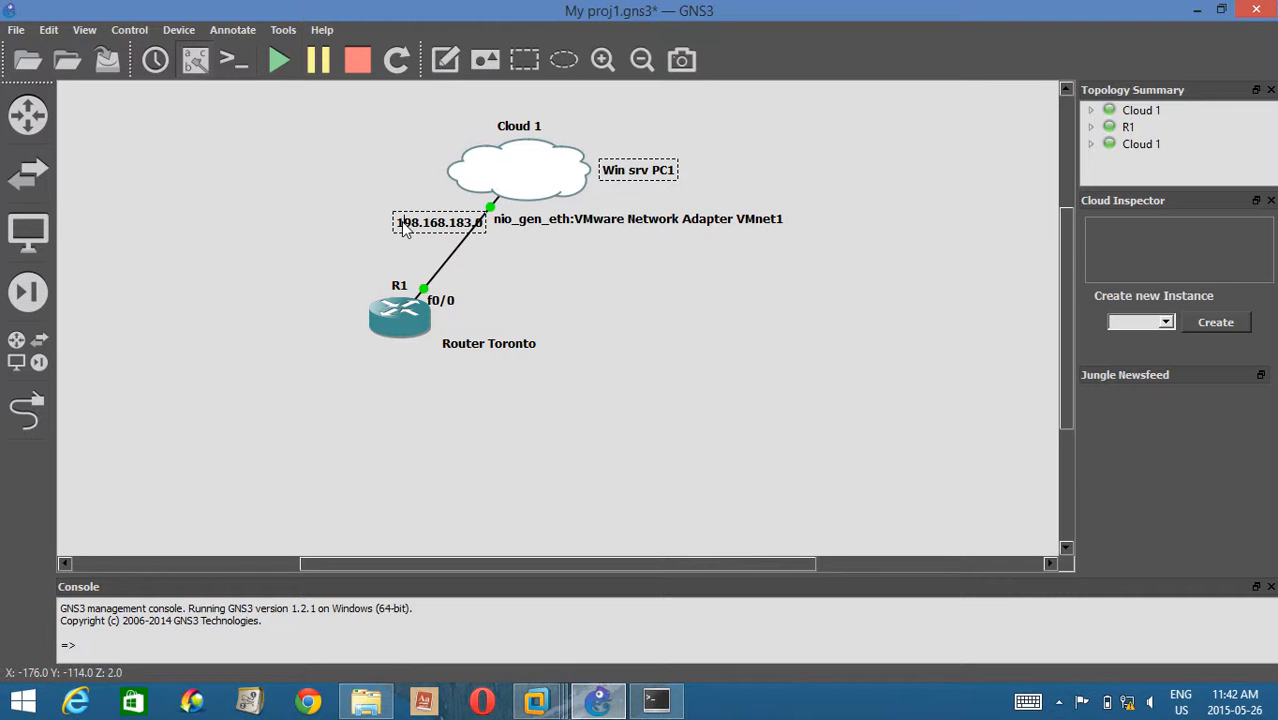
click(426, 236)
drag(426, 236, 398, 247)
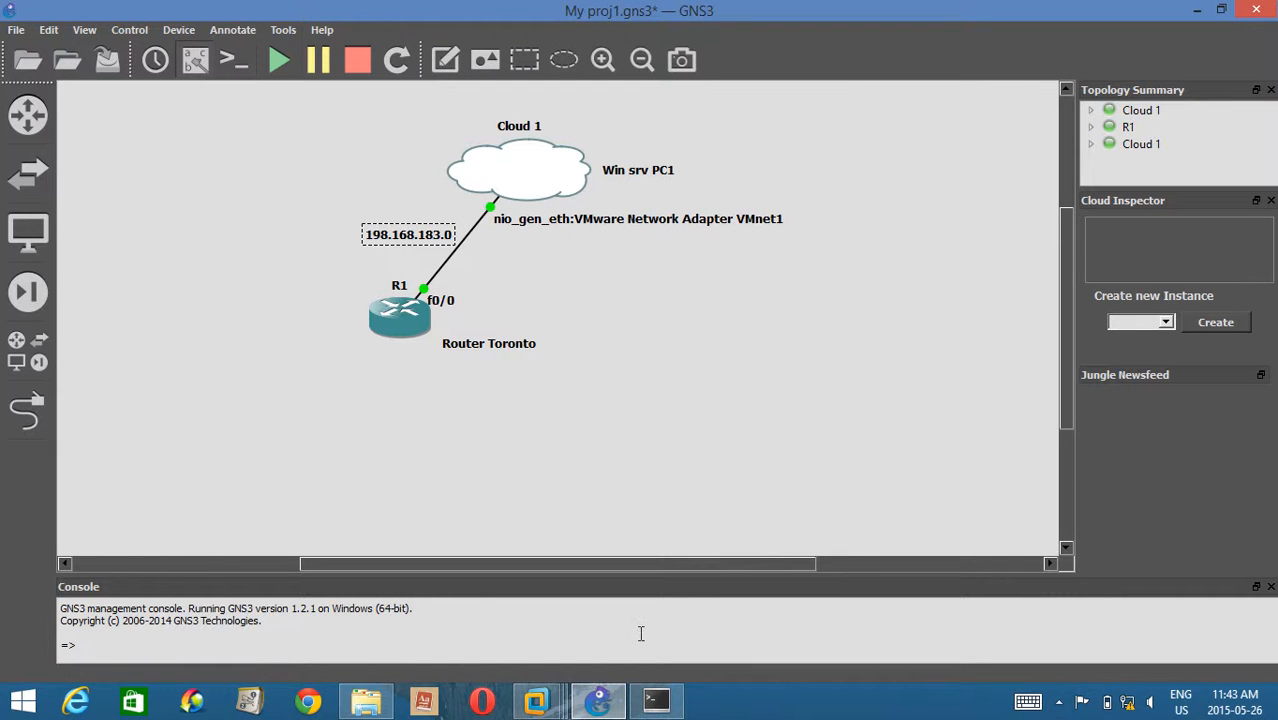
Switch to VMware Workstation and set the PC1 virtual machine's network adapter to the custom network VMnet1 (Host-only).
mouse_move(659, 699)
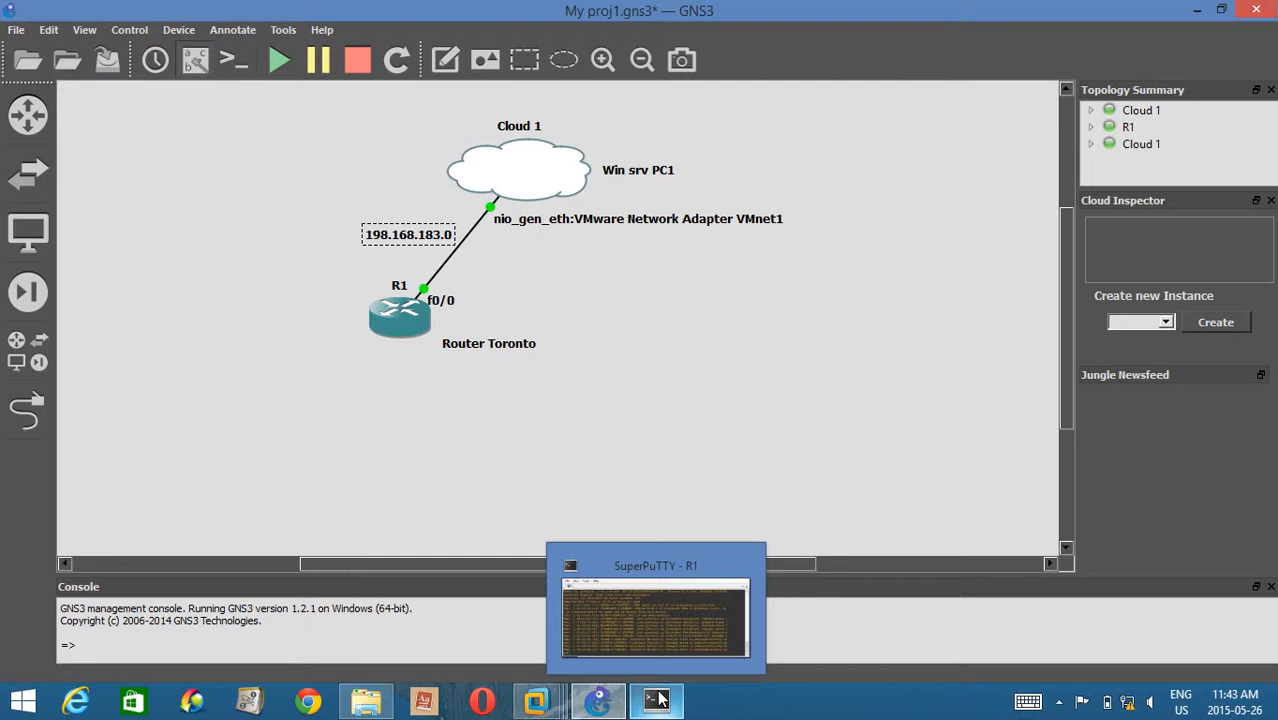
mouse_move(536, 700)
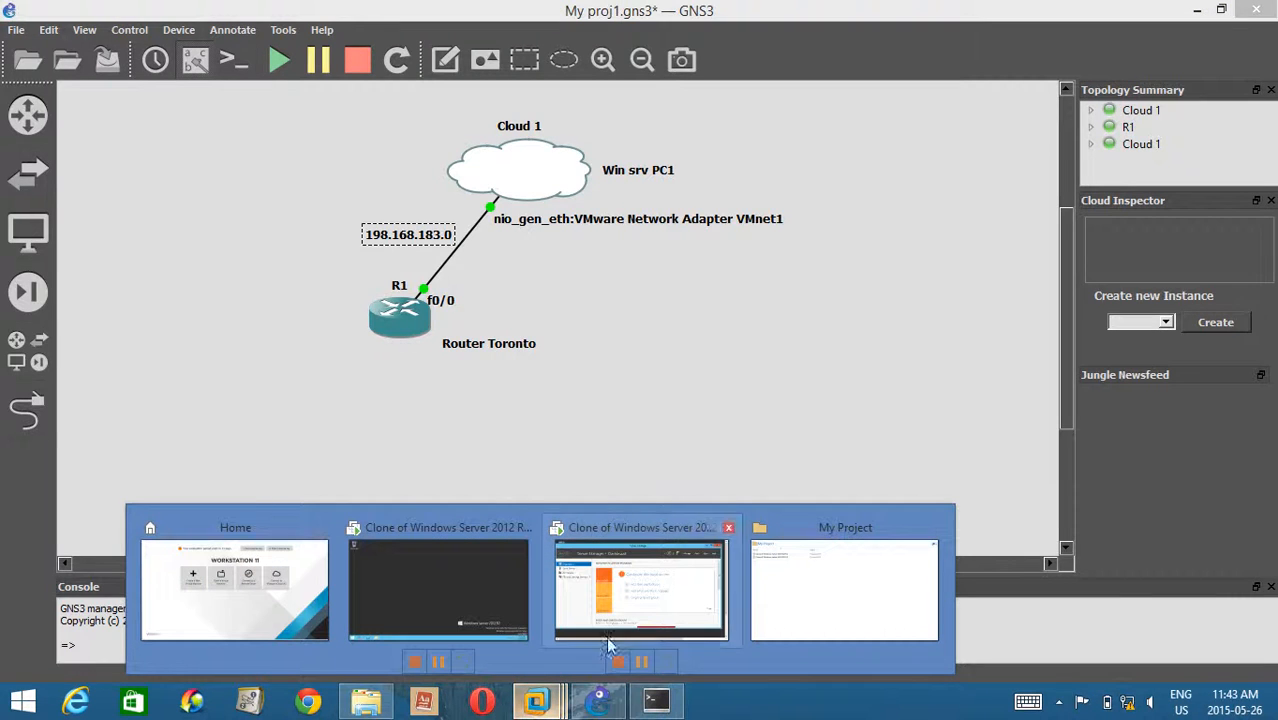
click(653, 606)
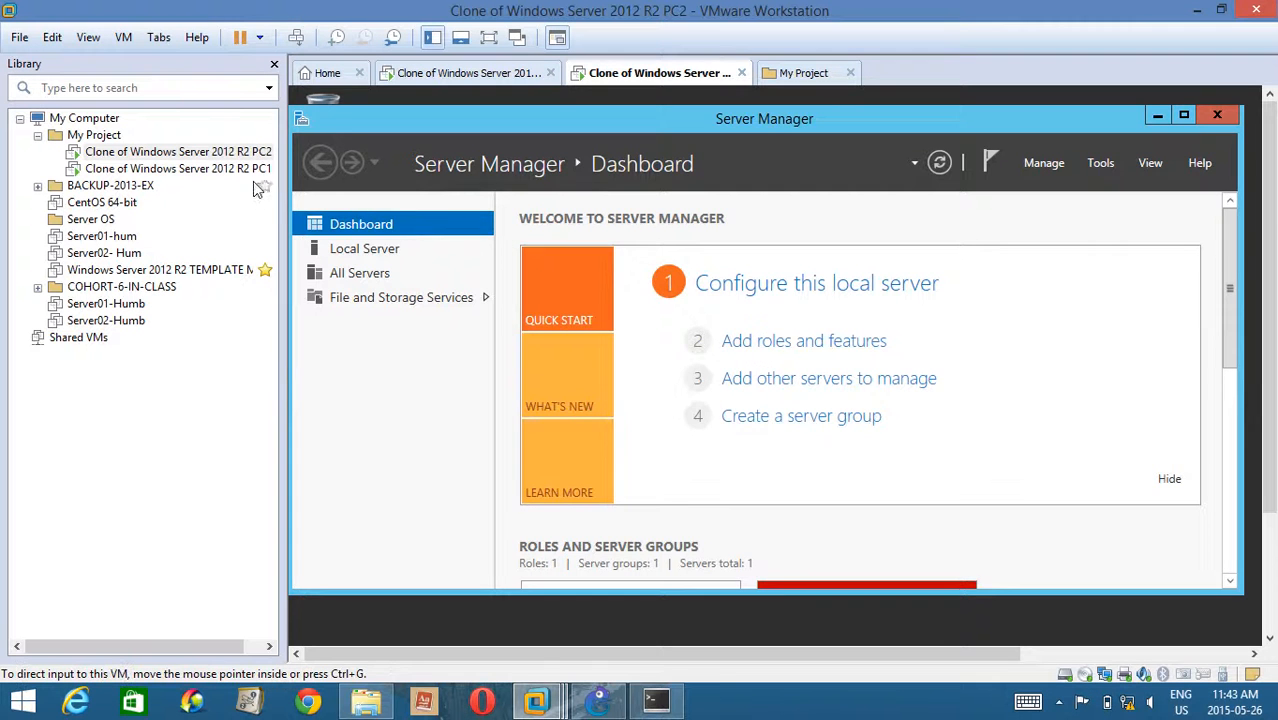
click(230, 169)
right_click(229, 170)
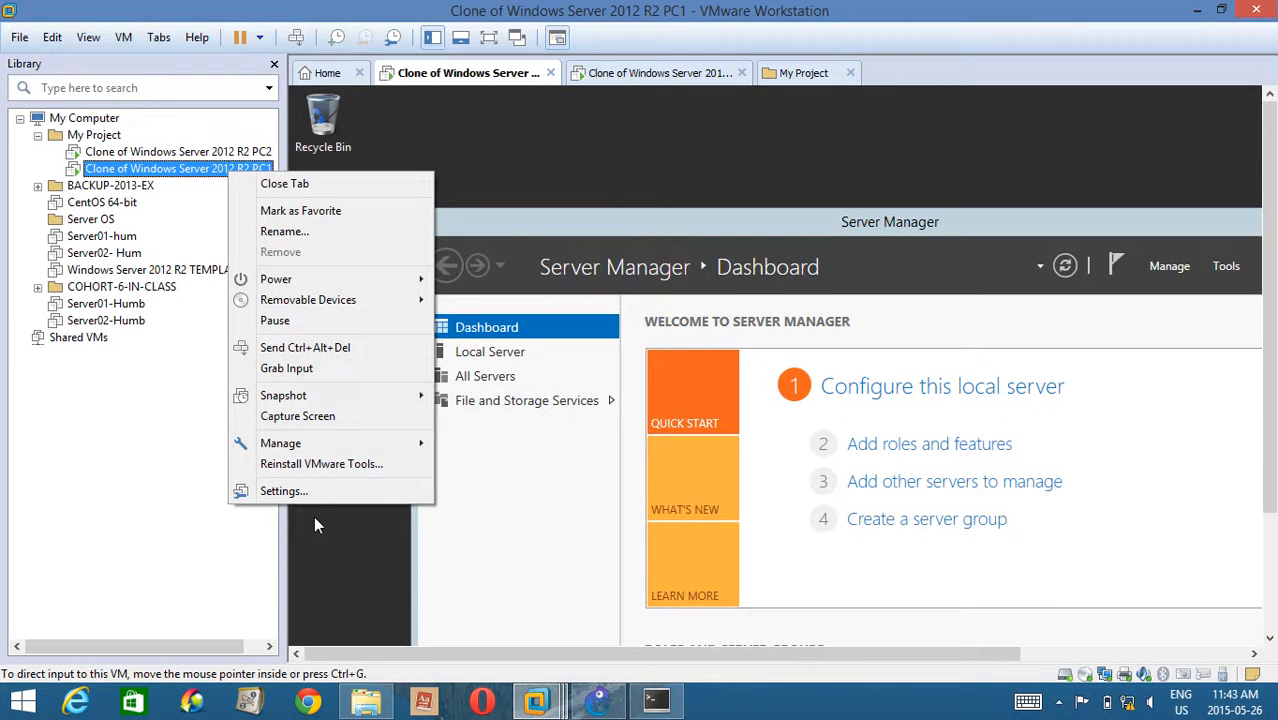
click(300, 491)
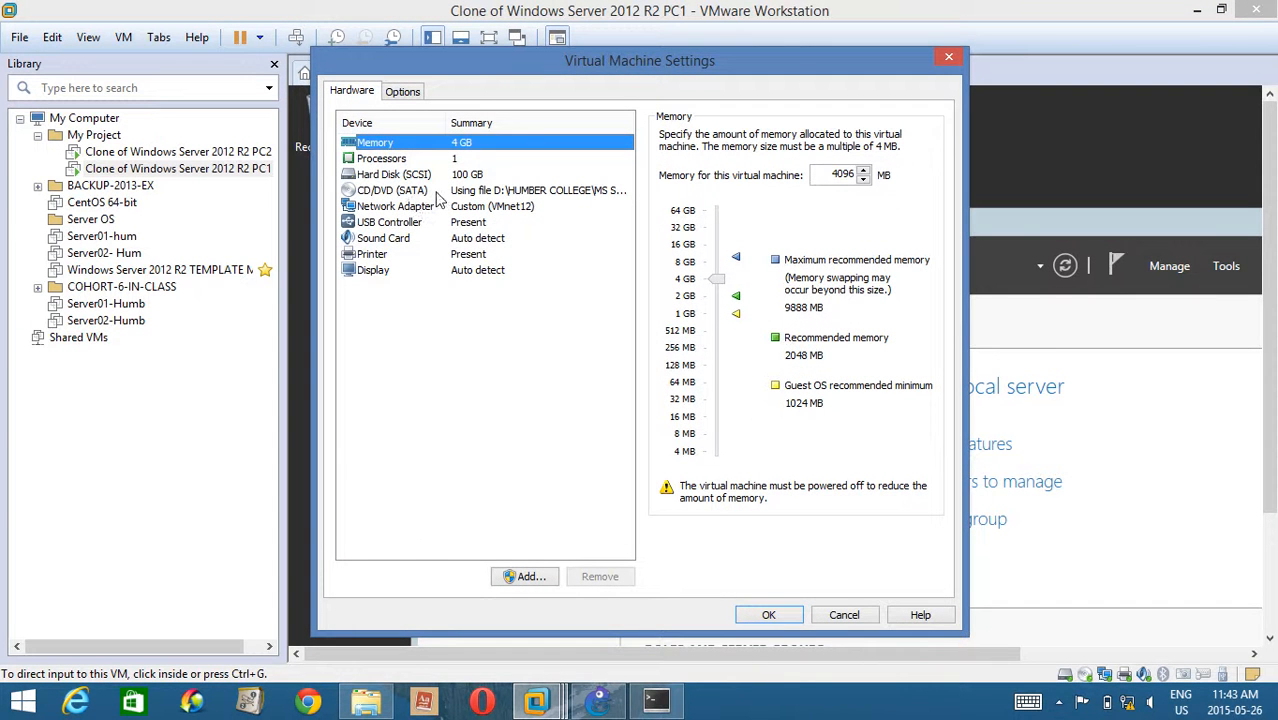
click(435, 192)
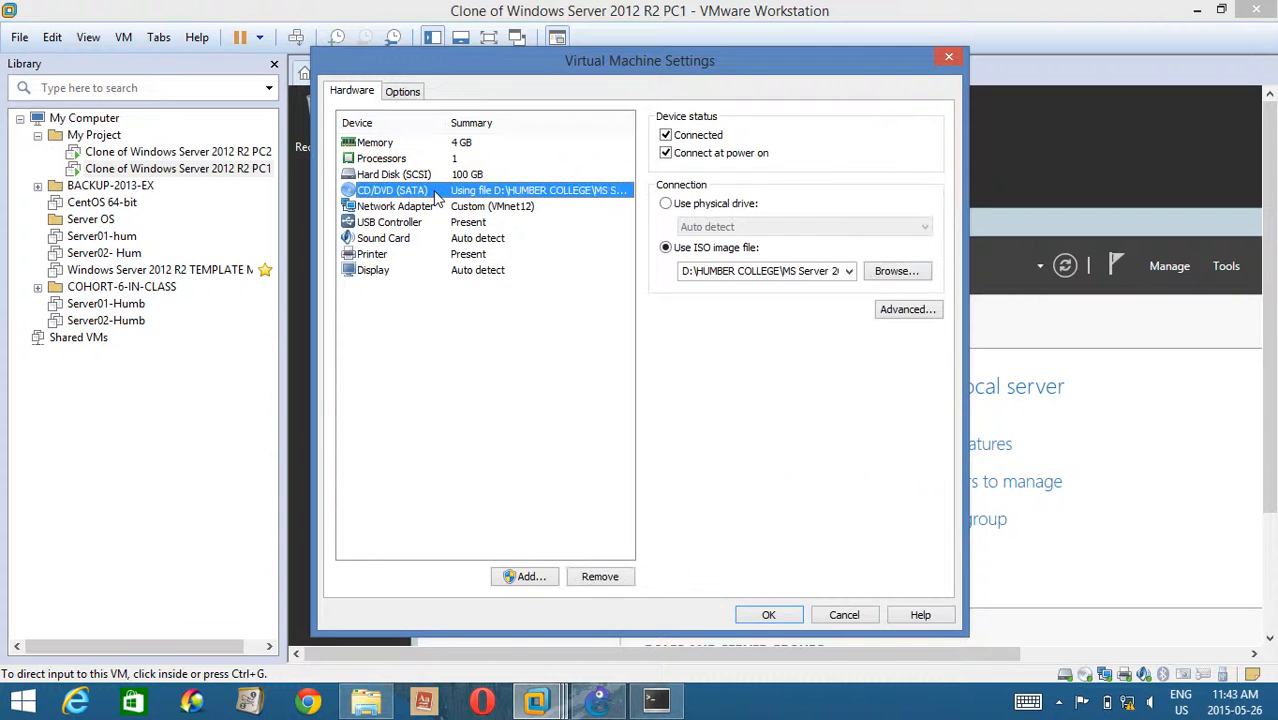
click(417, 208)
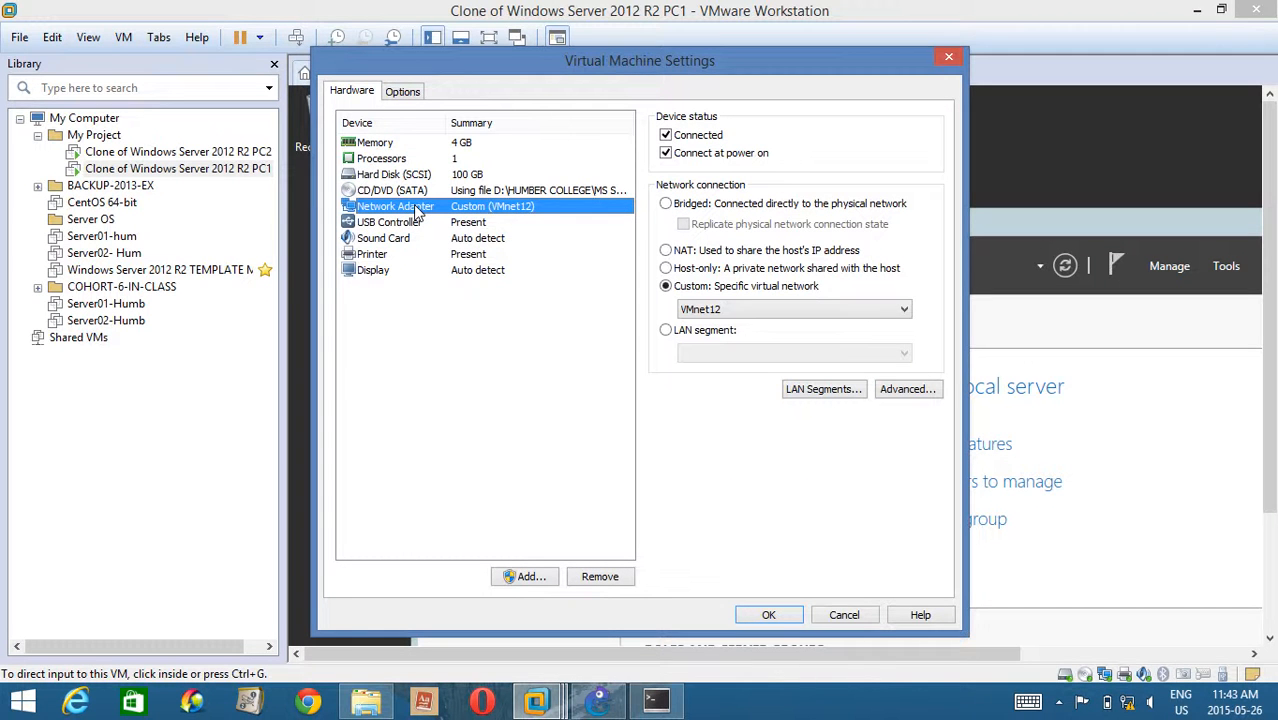
click(736, 311)
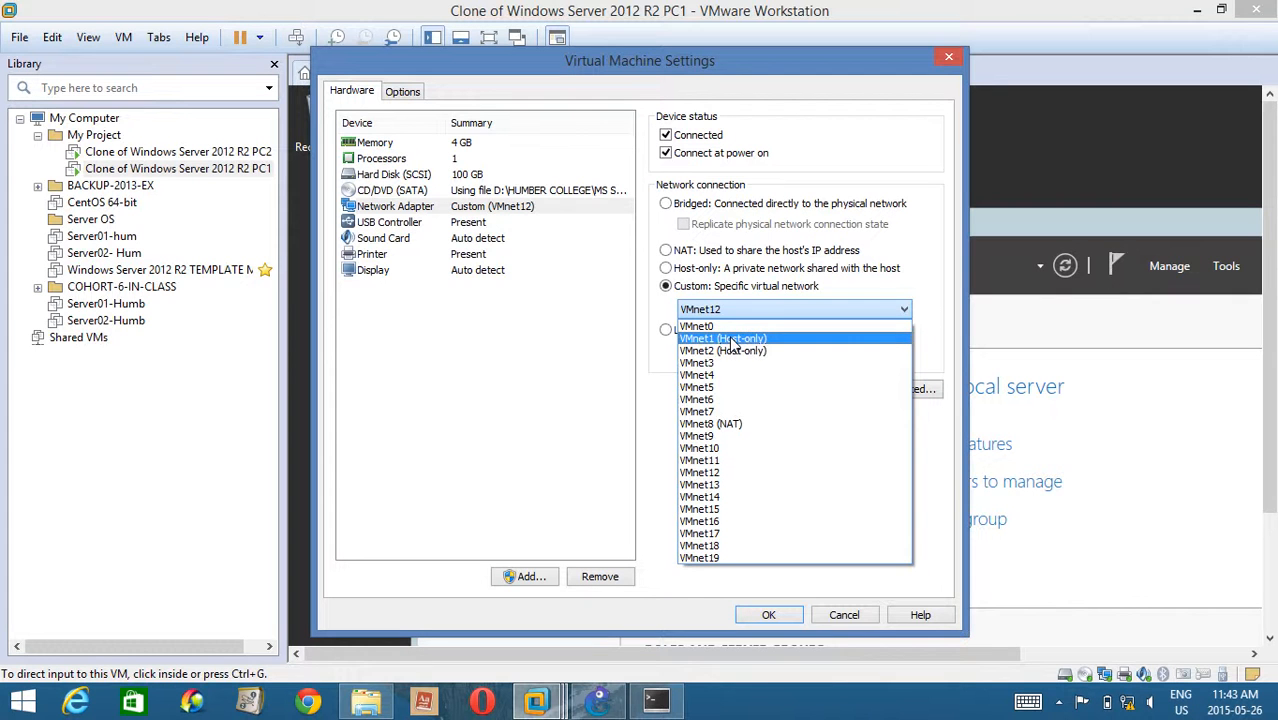
click(733, 340)
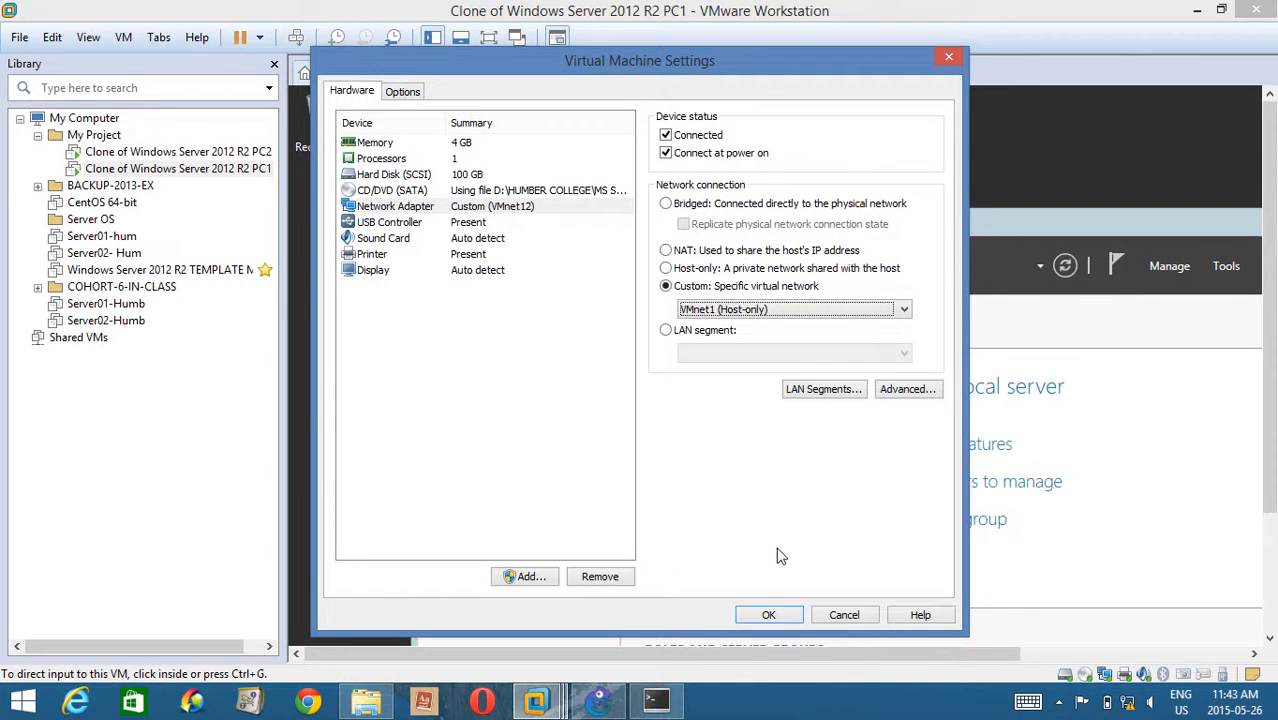
click(820, 312)
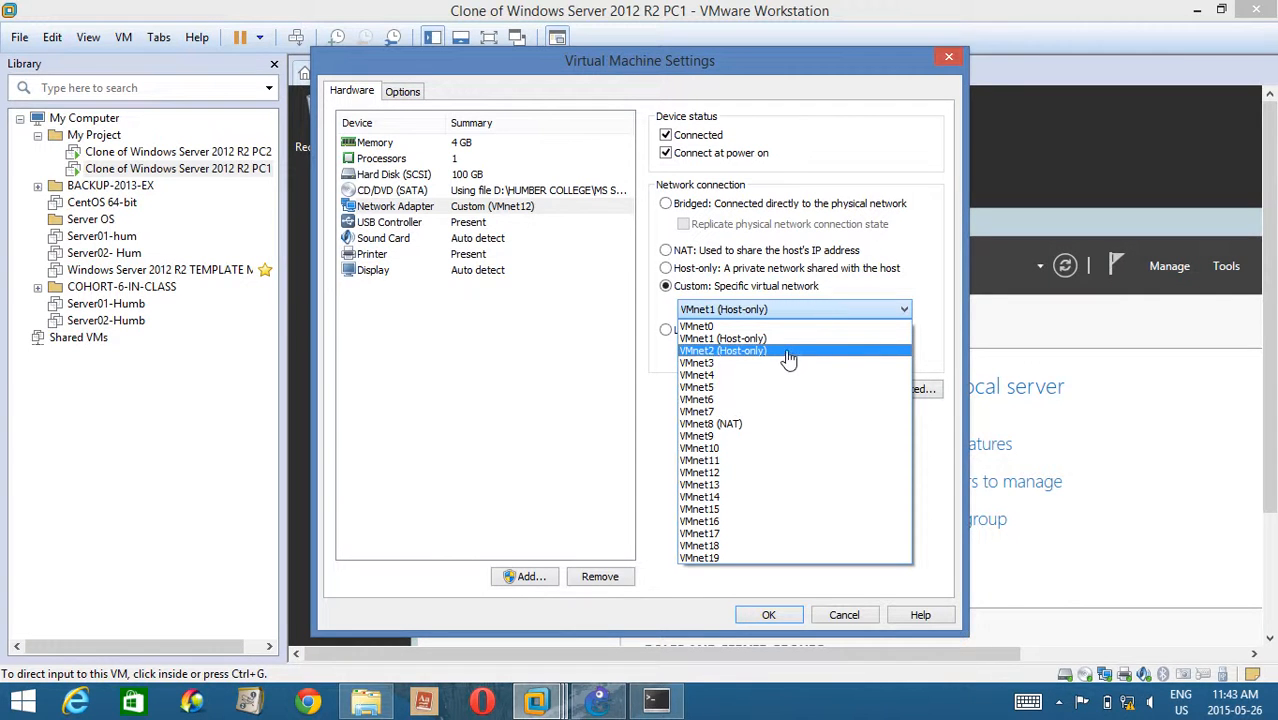
click(779, 340)
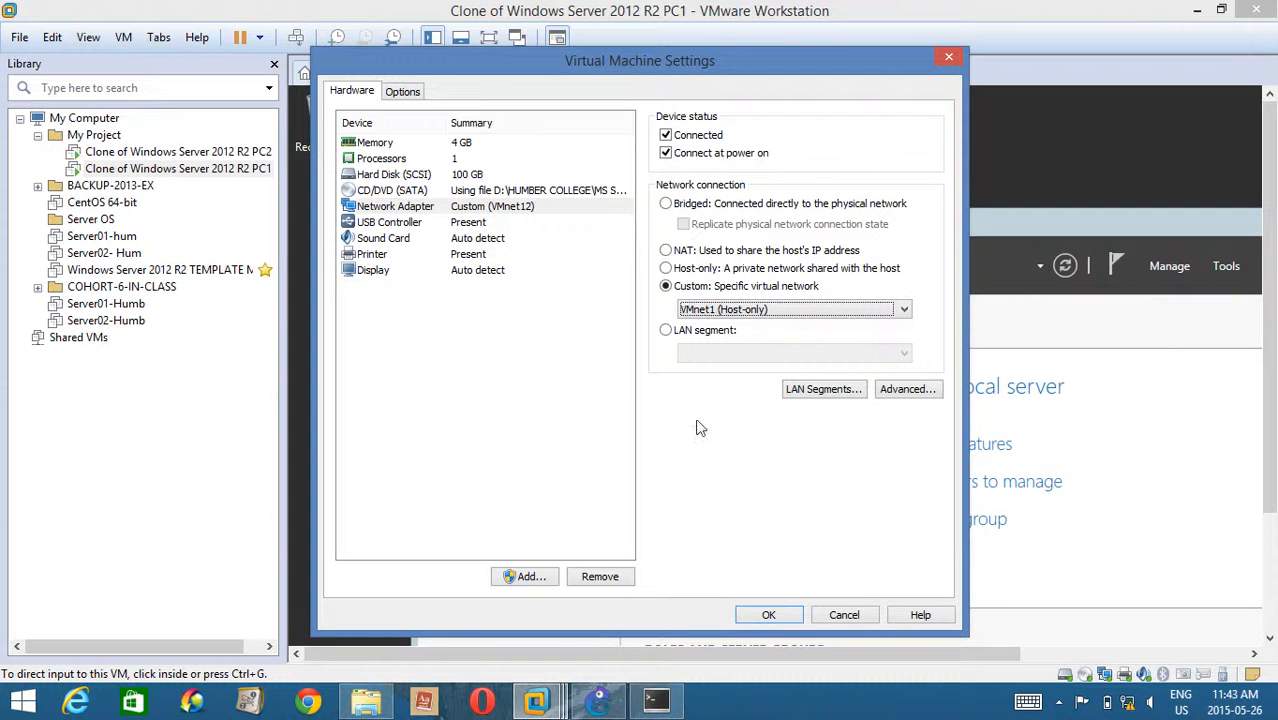
click(782, 619)
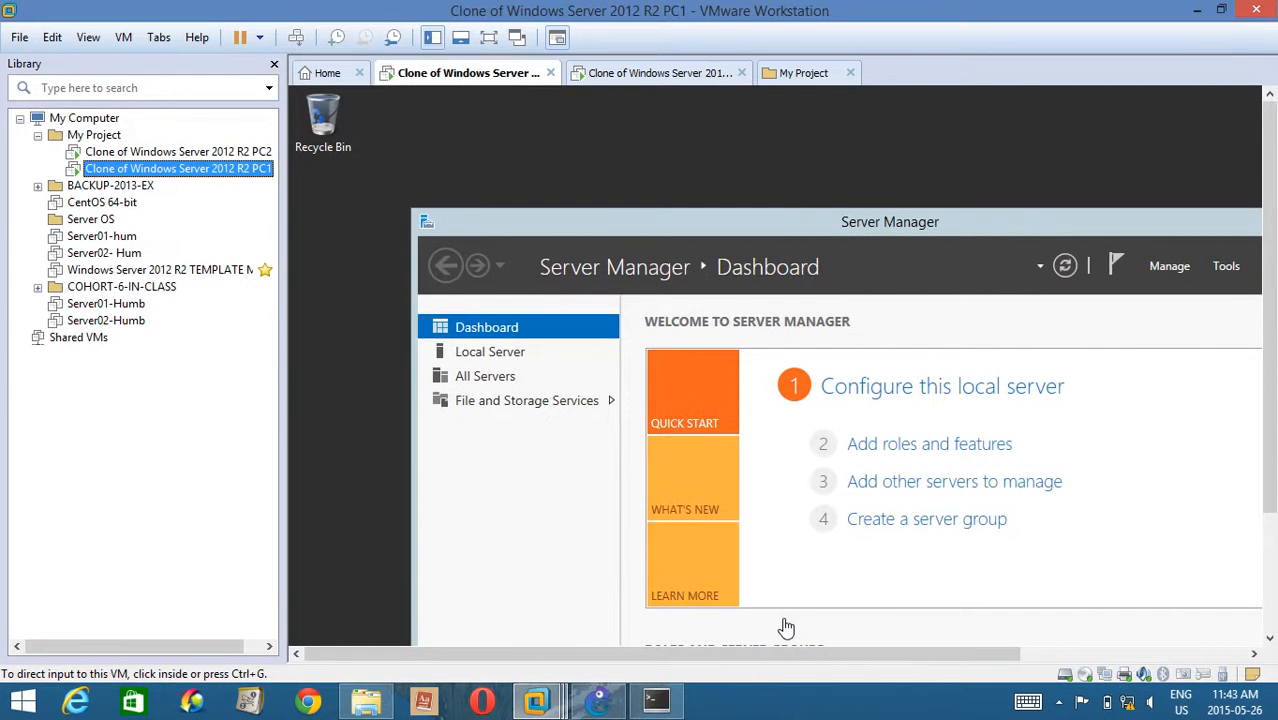
Reposition the Server Manager window on the PC1 virtual machine's desktop so more of it is visible.
click(567, 181)
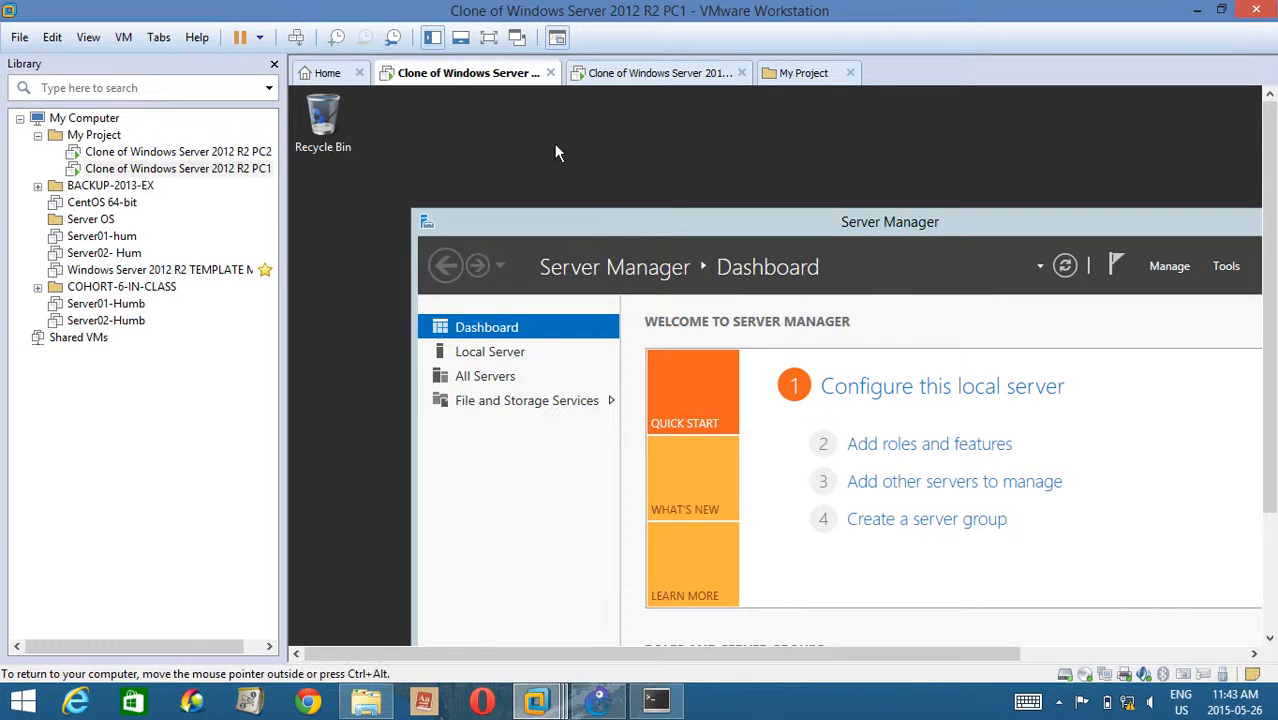
drag(571, 224, 513, 137)
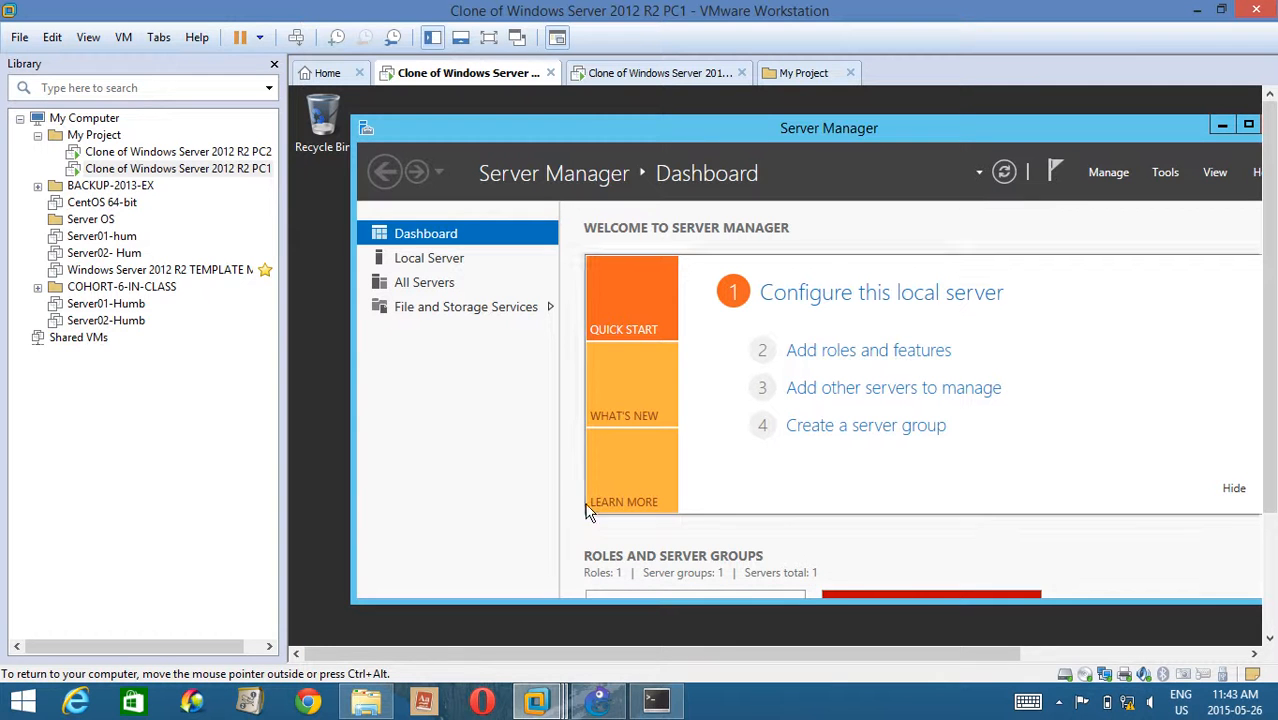
key(super)
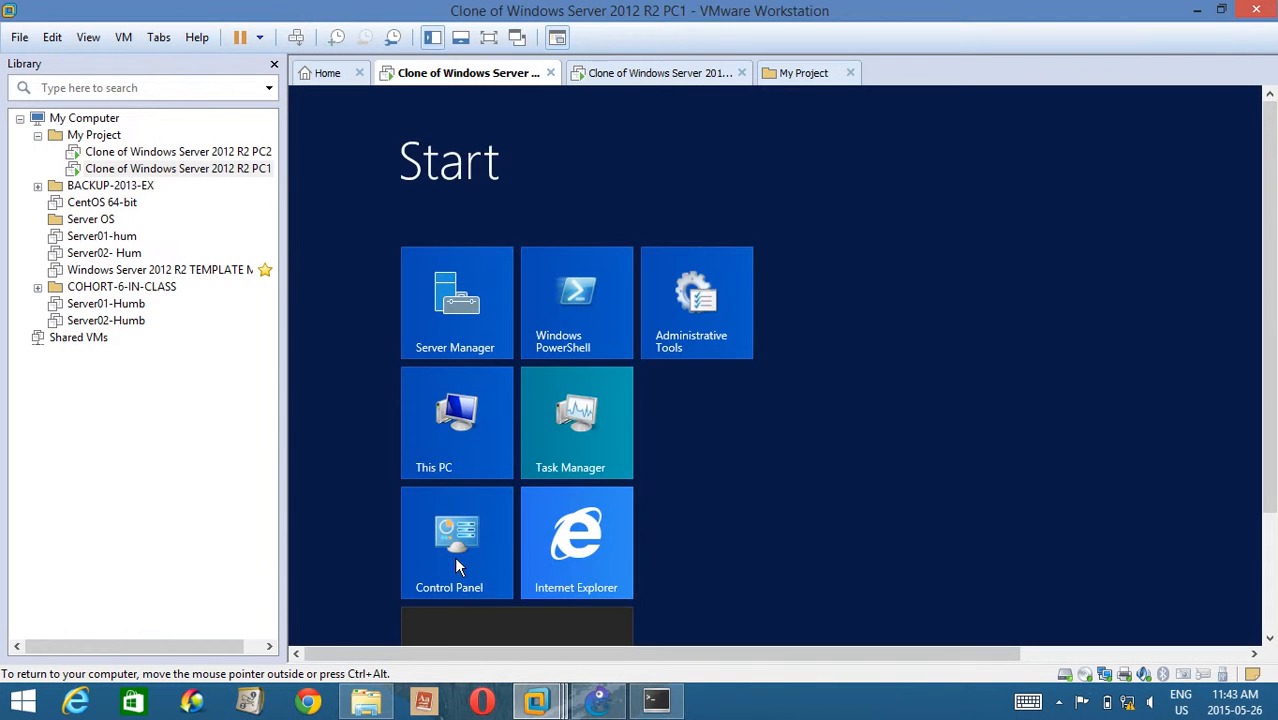
click(467, 444)
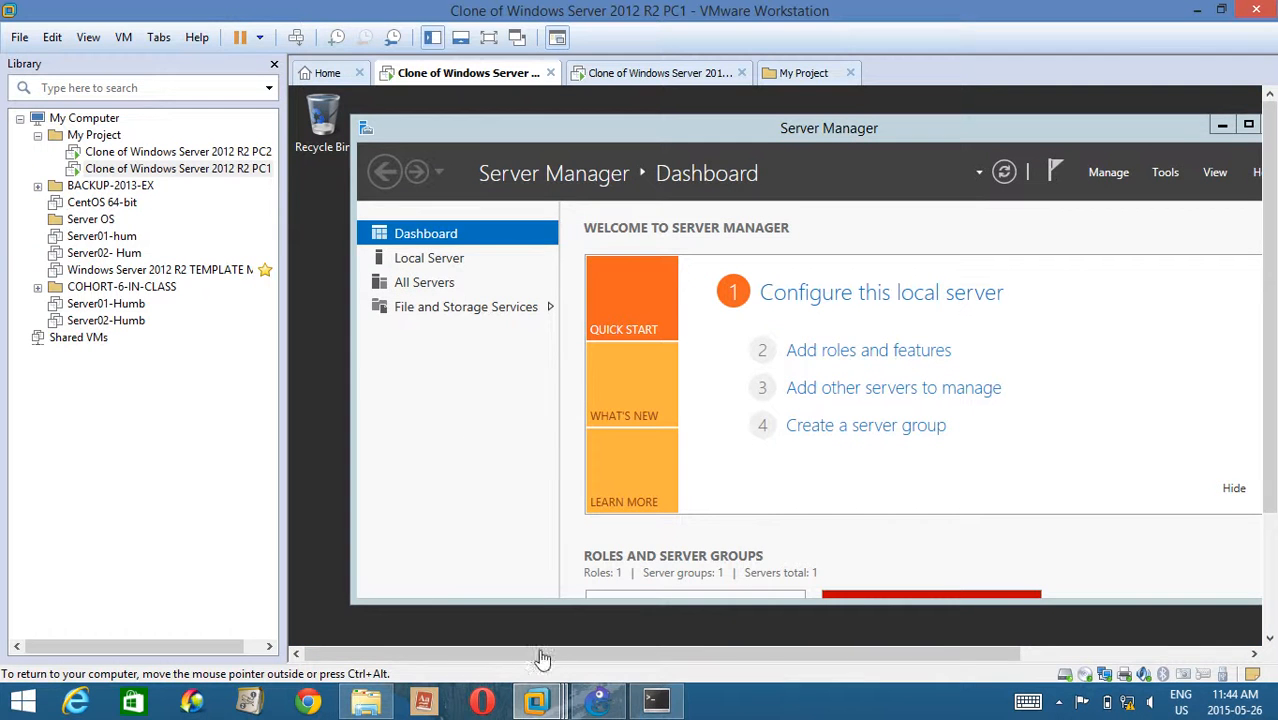
key(super)
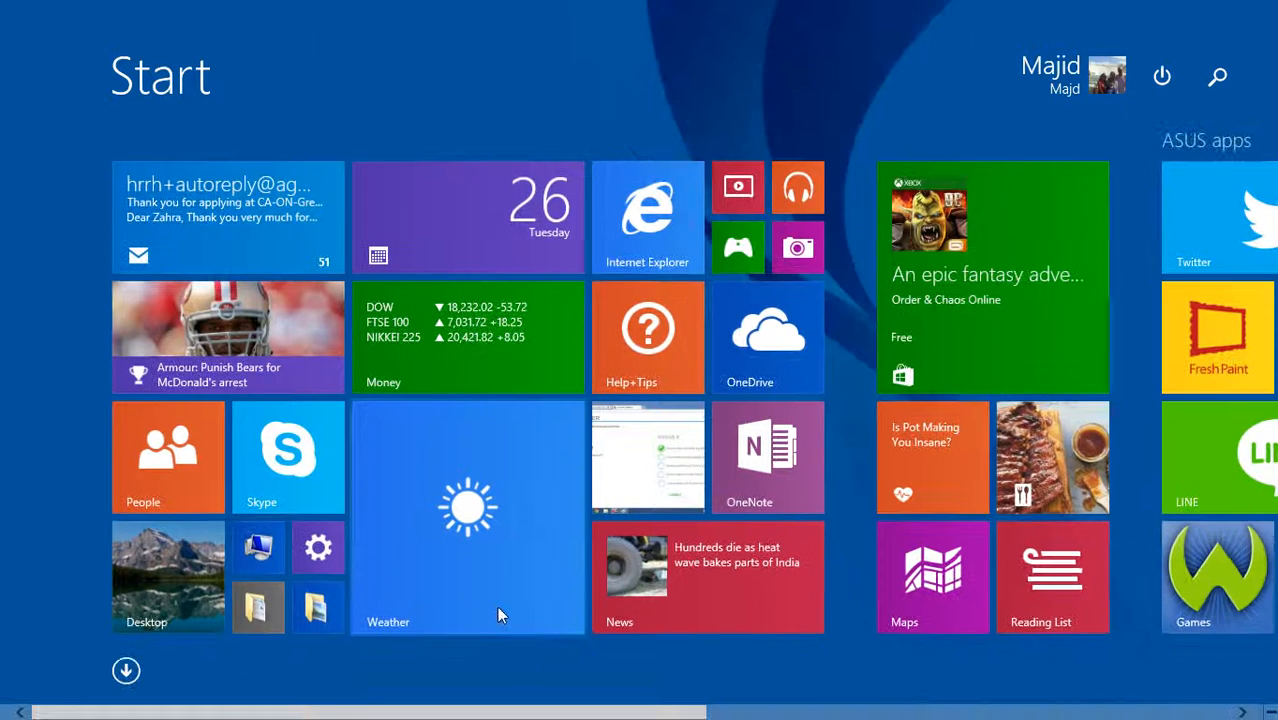
key(super)
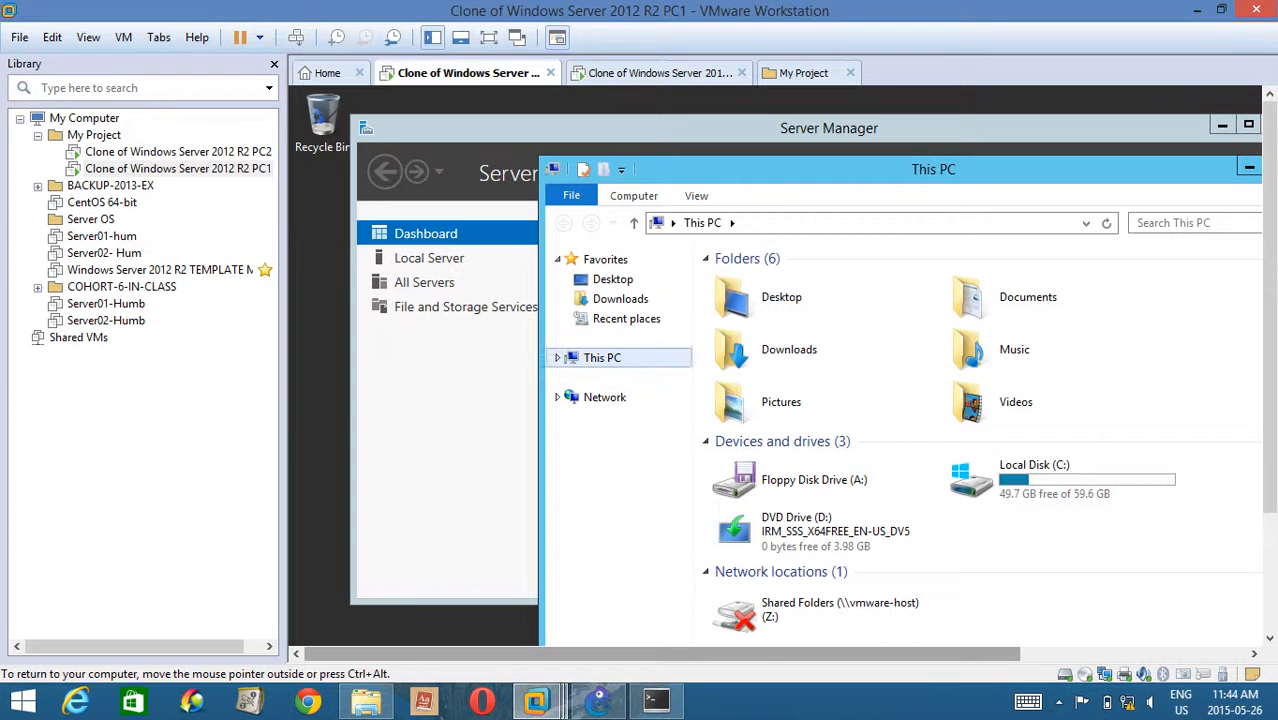
drag(1218, 176, 1048, 159)
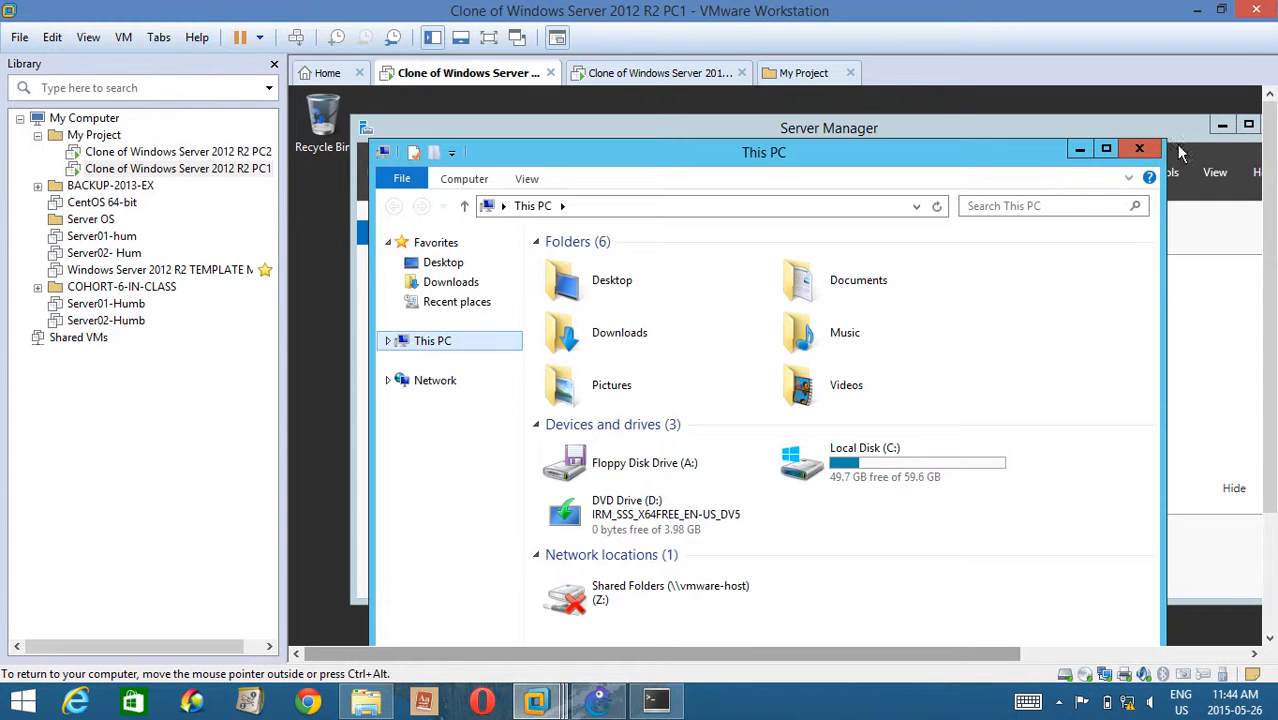
click(1139, 149)
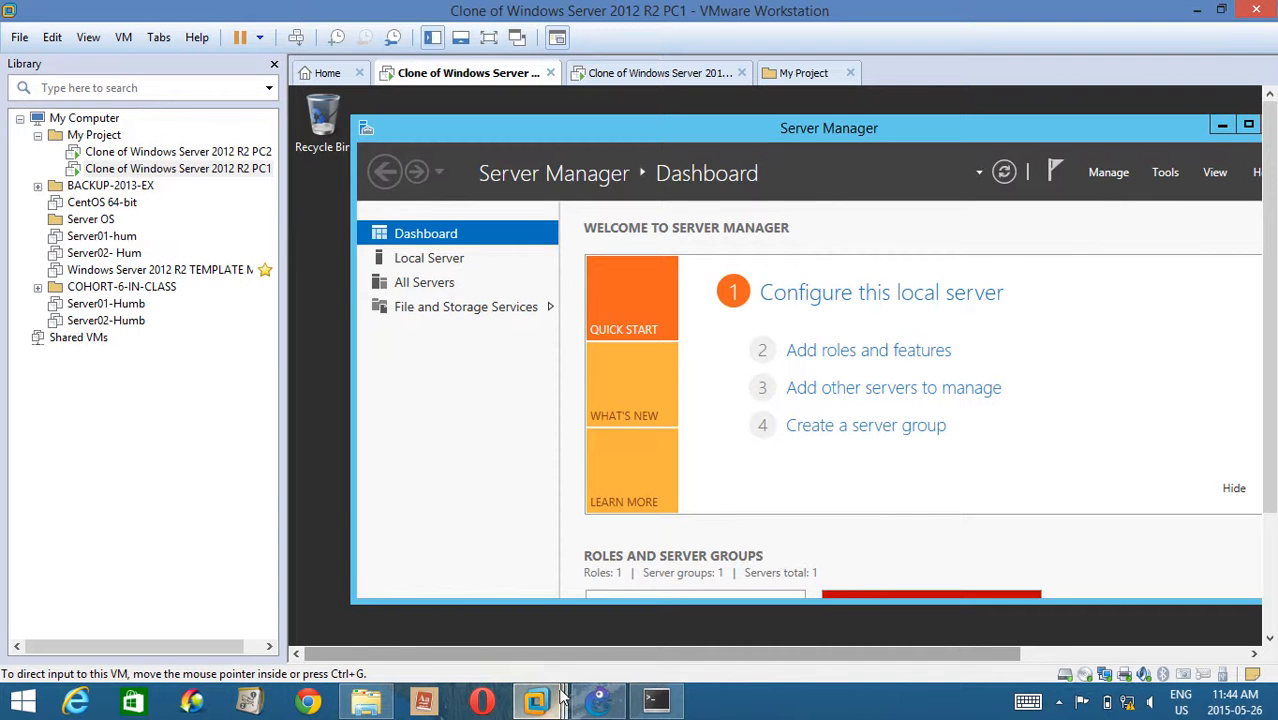
Open Control Panel on PC1, show it as small icons and open the adapter settings from Network and Sharing Center.
key(super)
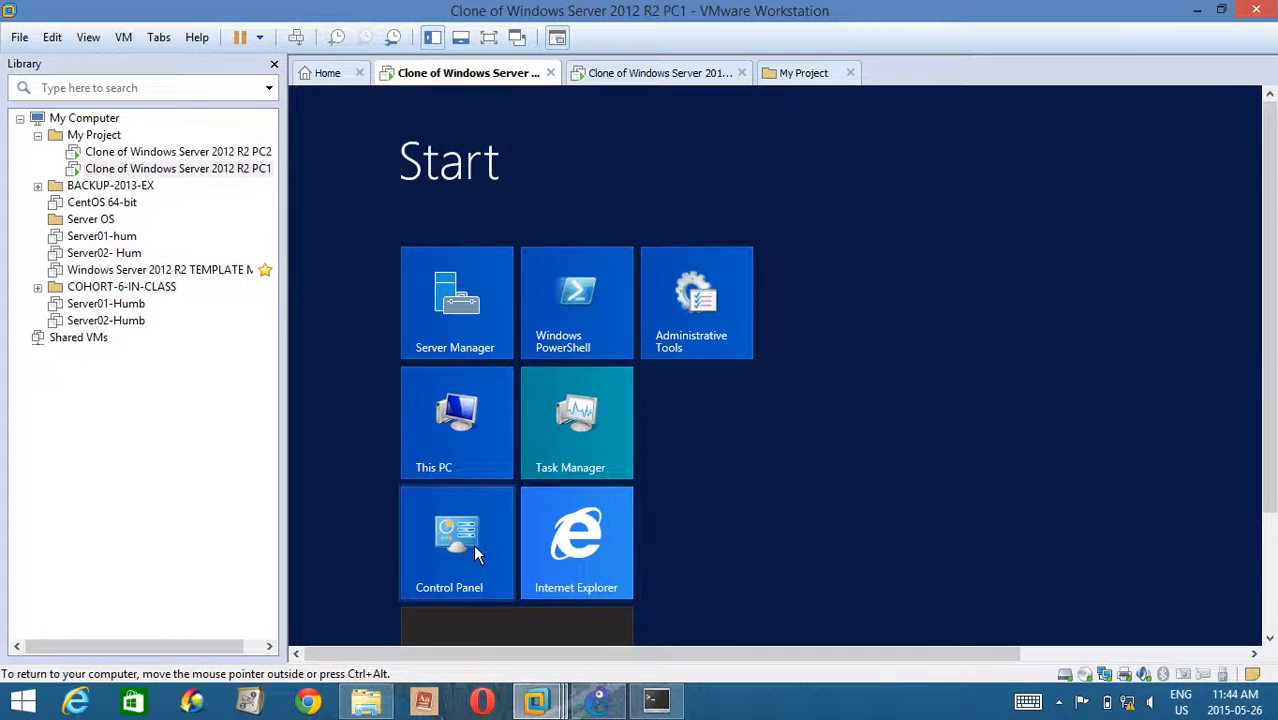
click(476, 556)
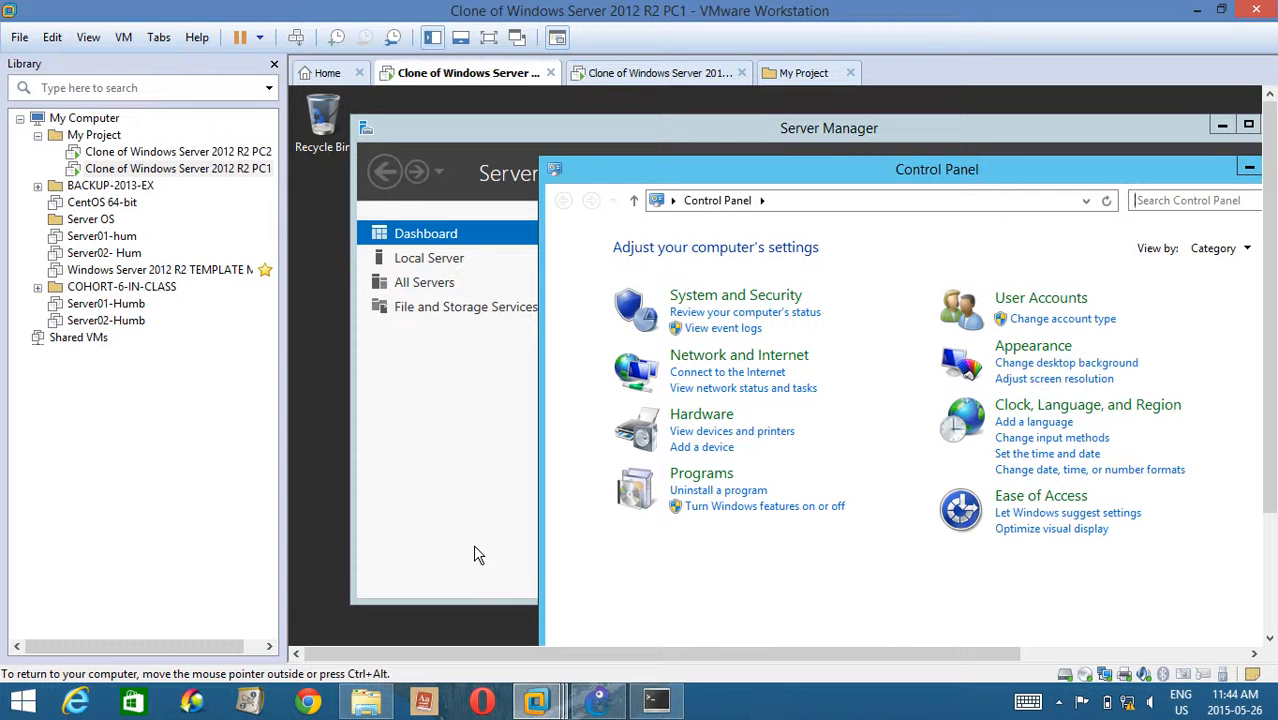
right_click(113, 396)
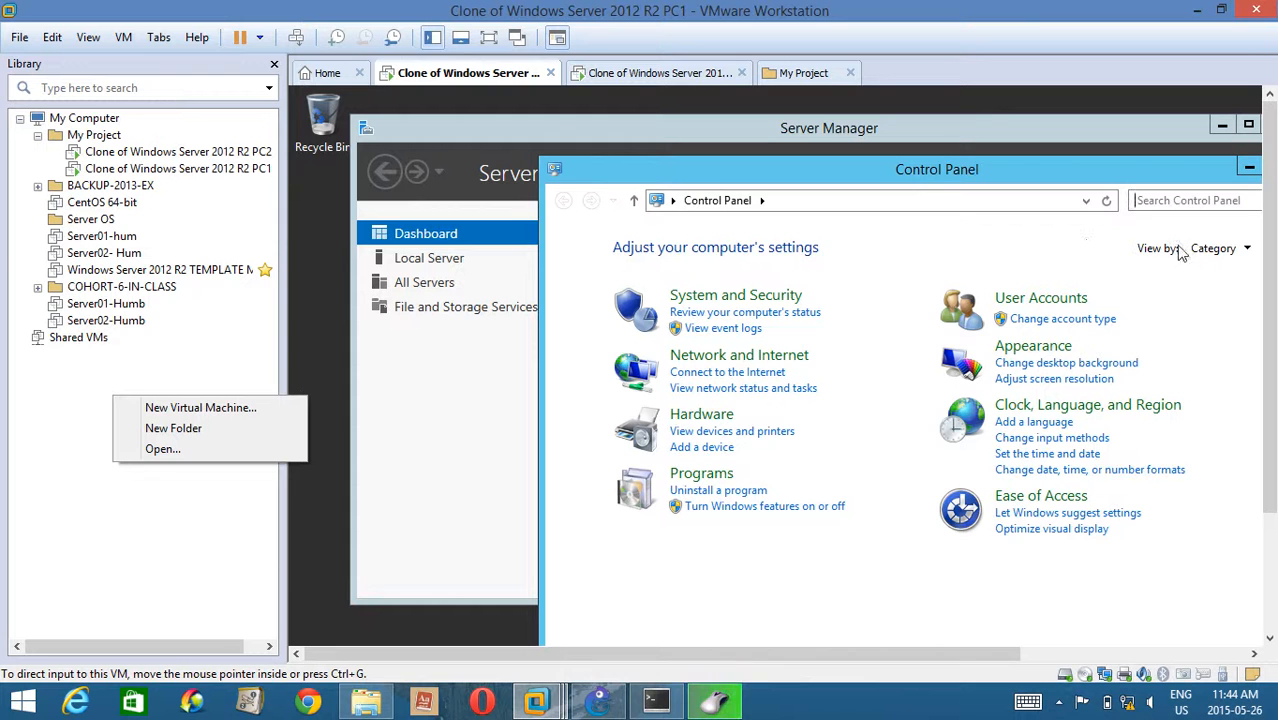
click(1220, 252)
click(1220, 252)
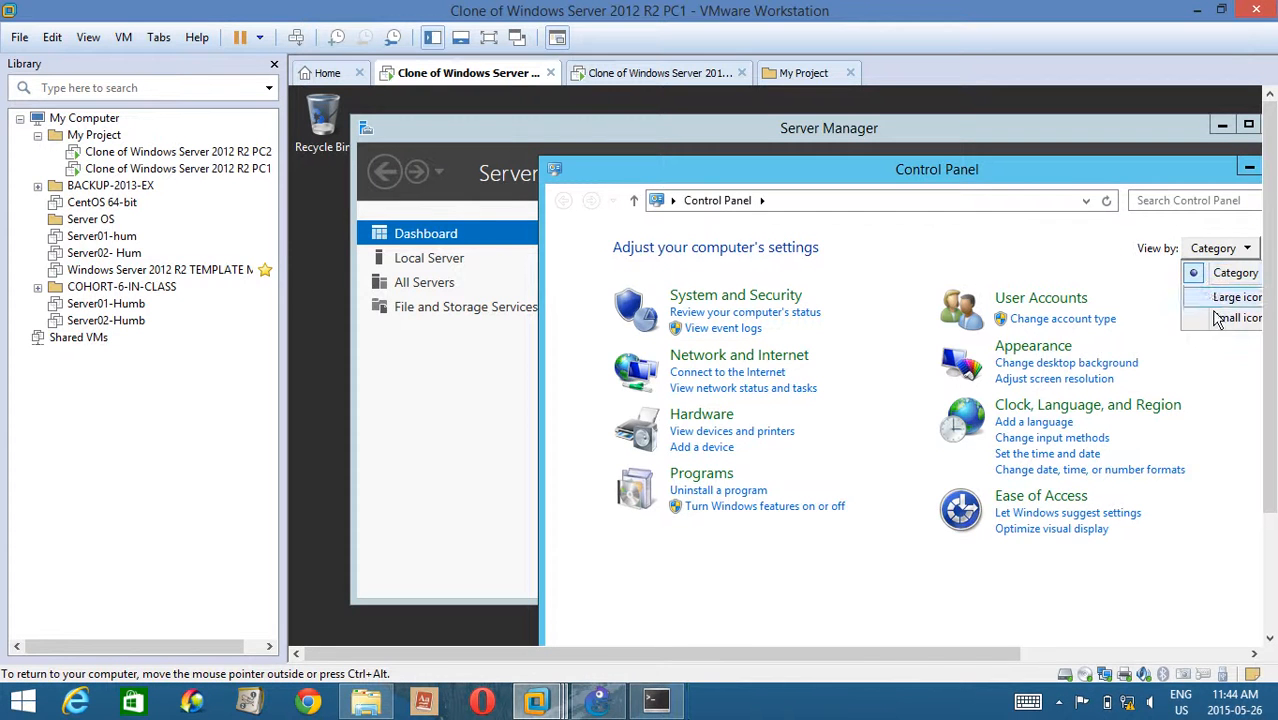
click(1232, 318)
click(587, 451)
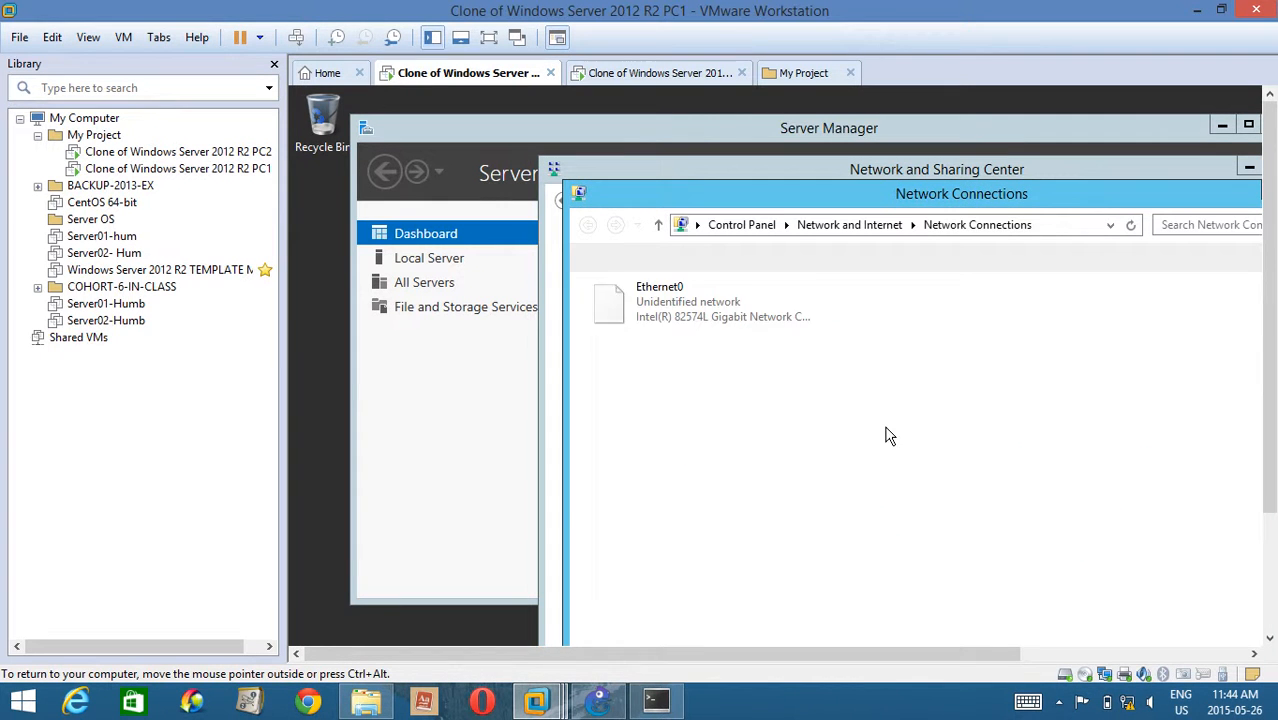
Open the properties of PC1's Ethernet0 connection and disable Internet Protocol Version 6 (TCP/IPv6).
right_click(712, 300)
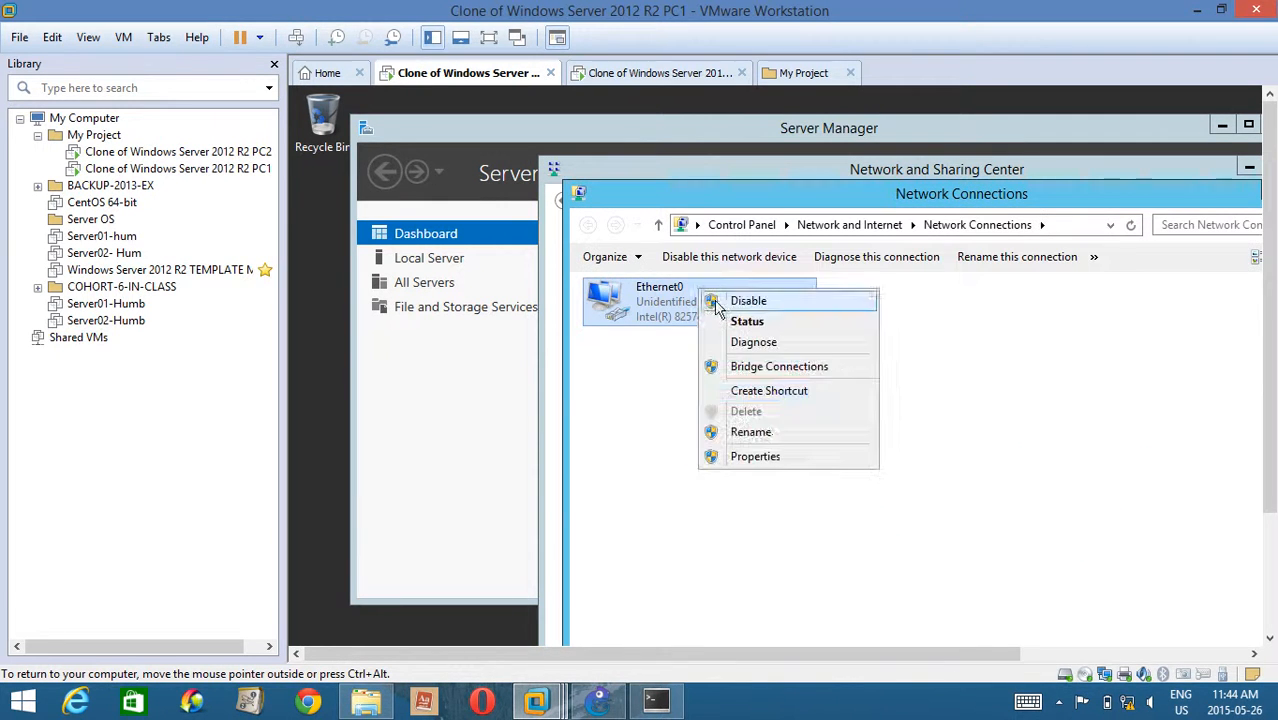
click(760, 456)
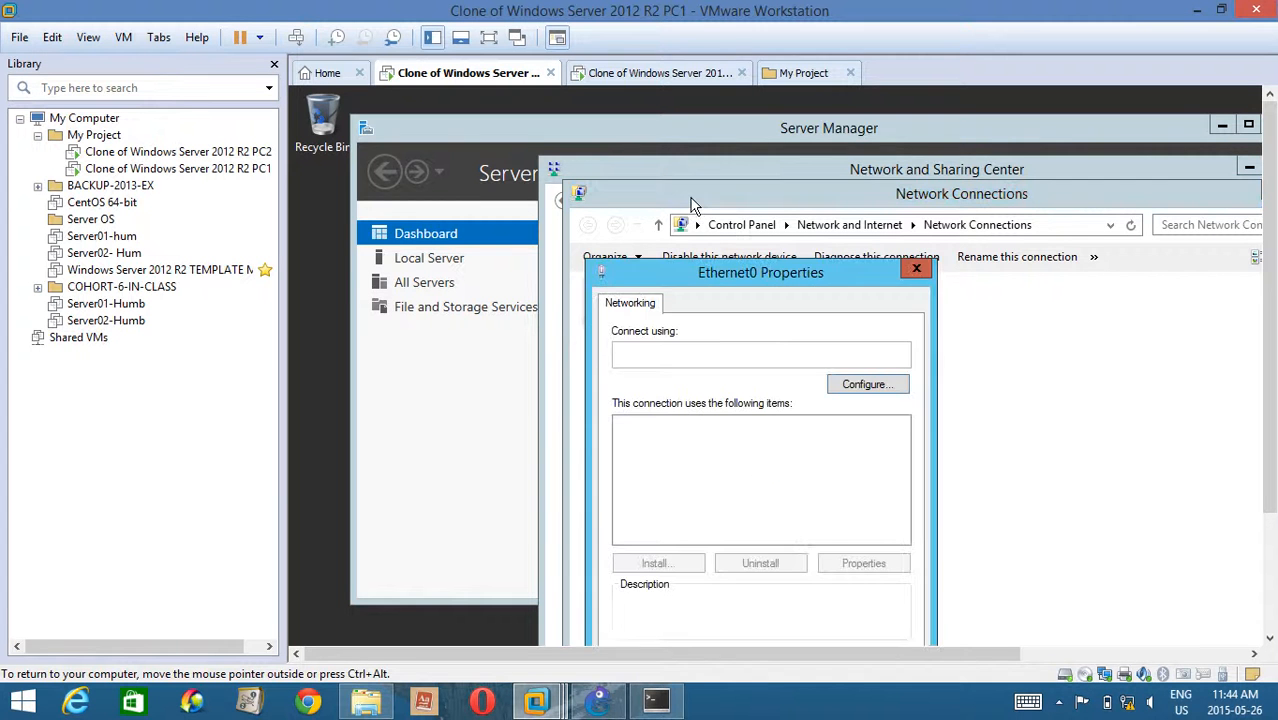
drag(695, 128, 572, 171)
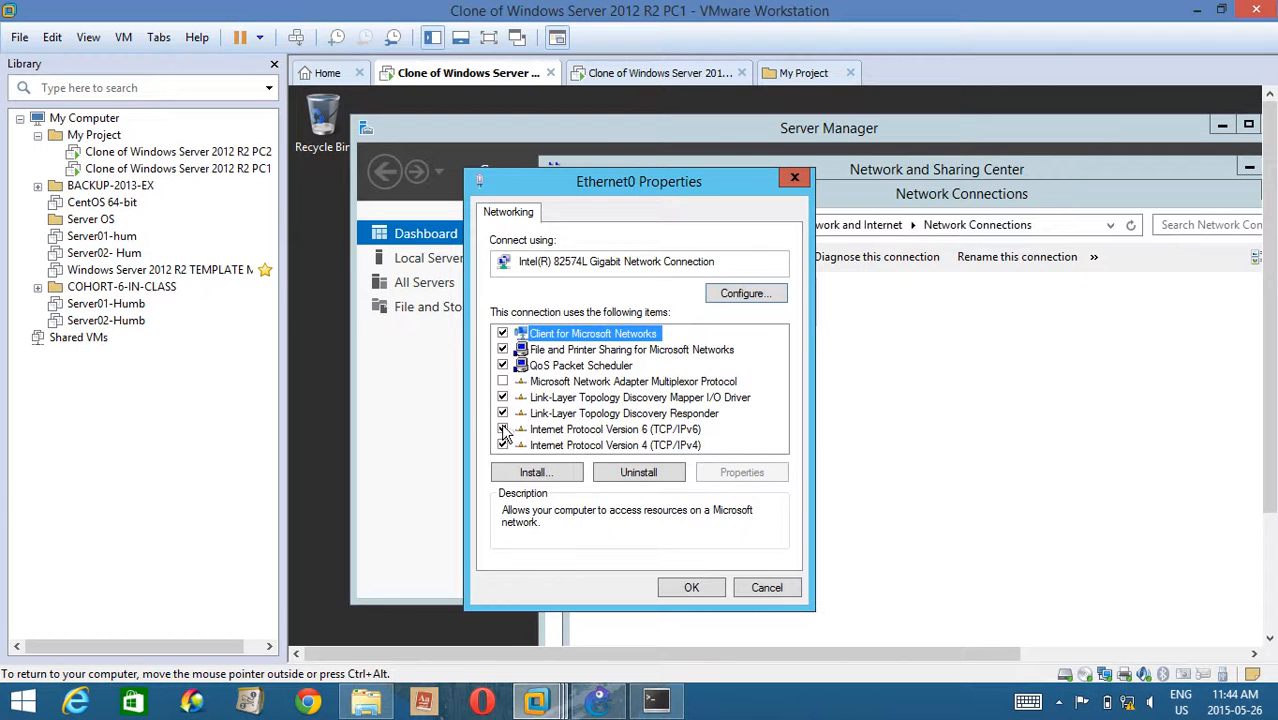
click(502, 429)
Give Ethernet0 the static IPv4 address 192.168.183.2, subnet mask 255.255.255.0 and default gateway 192.168.183.1, then close its properties.
click(662, 446)
click(741, 473)
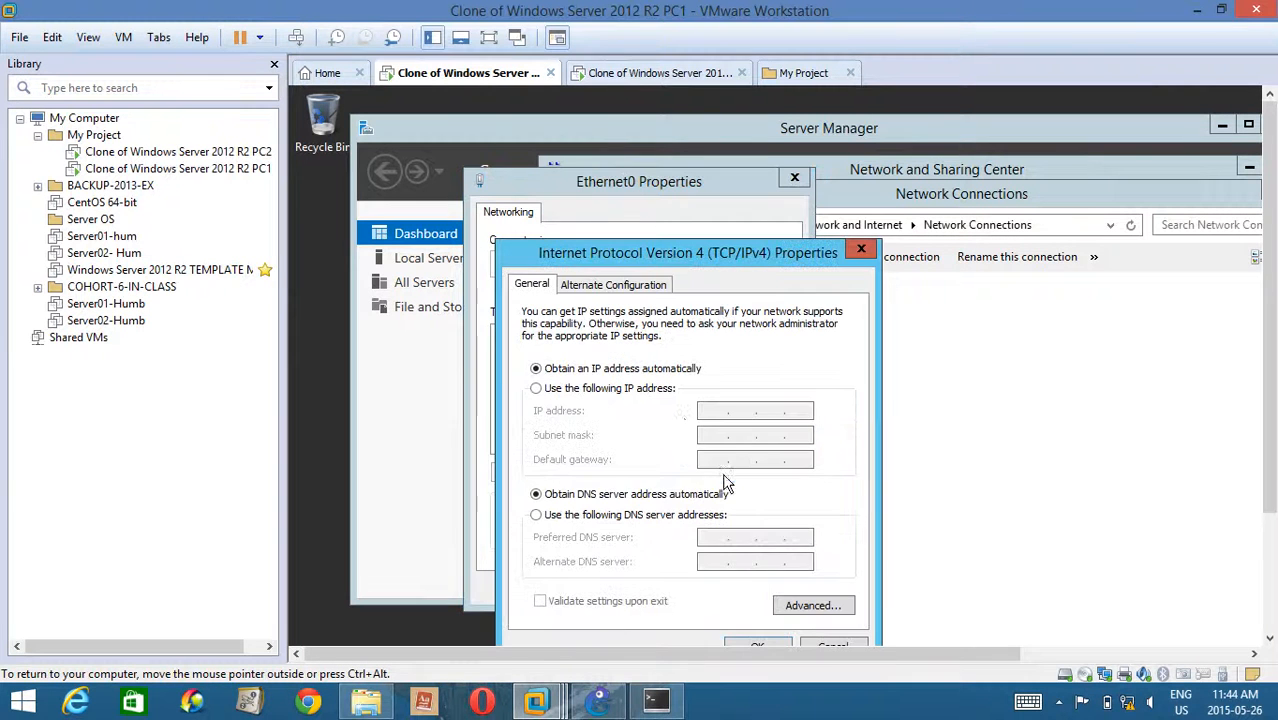
click(605, 388)
click(718, 418)
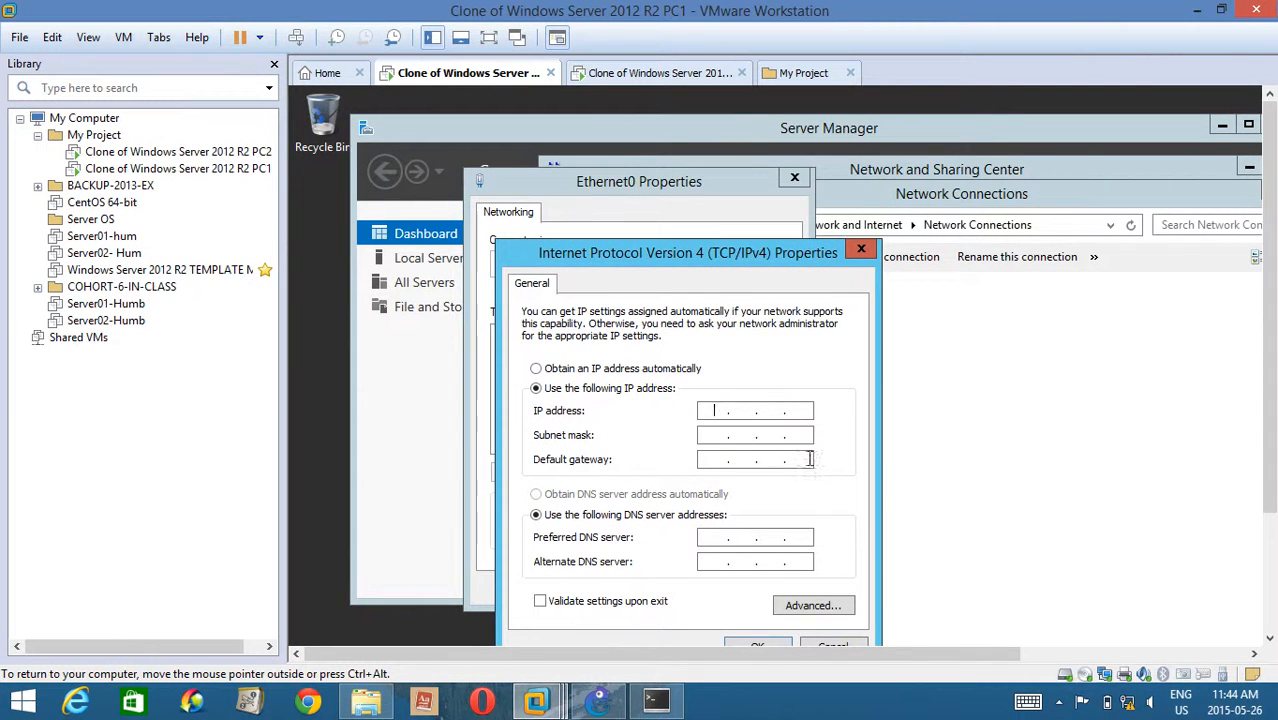
text(192 . 168 . 183 . 2)
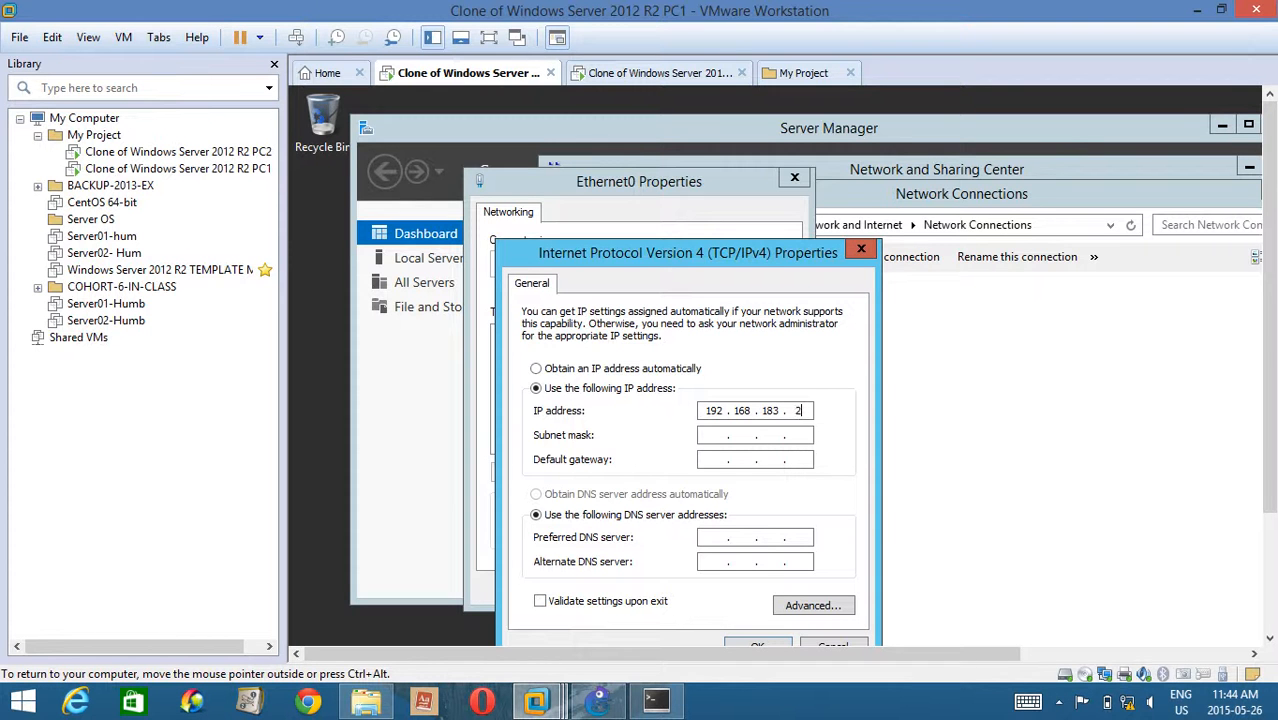
key(Tab)
key(Tab)
text(192 . 168 . 183 . 1)
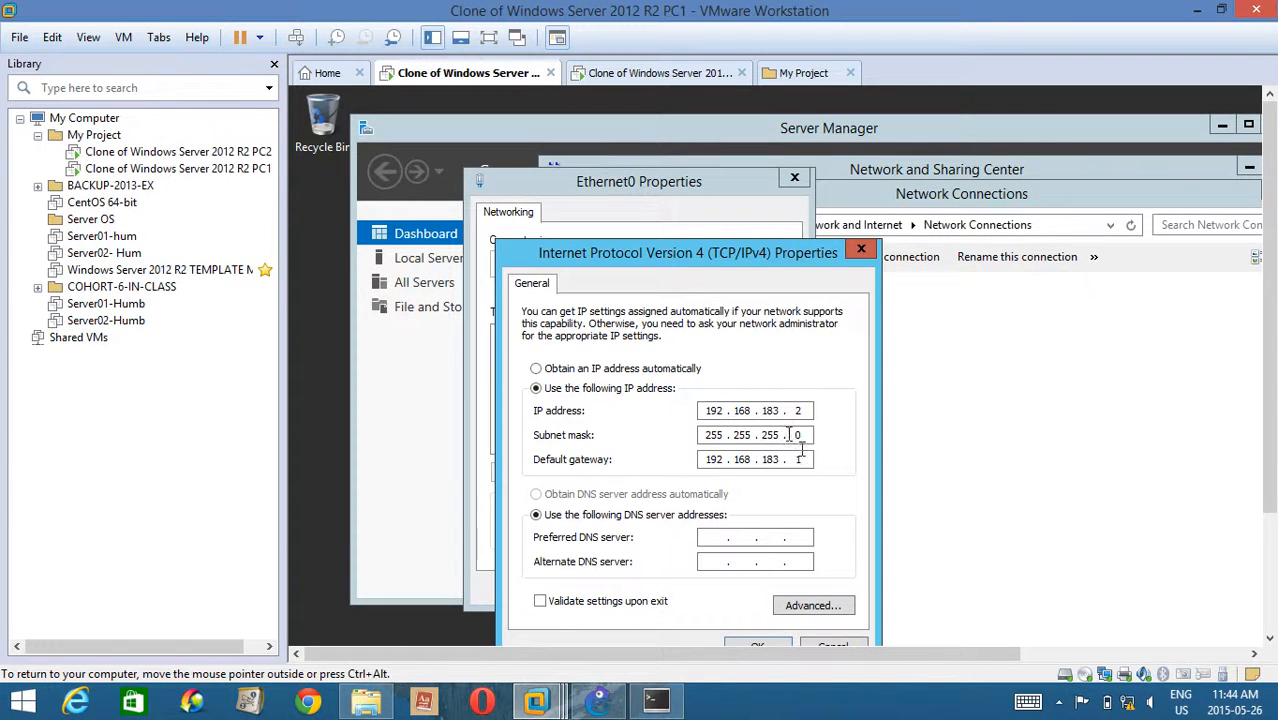
click(757, 645)
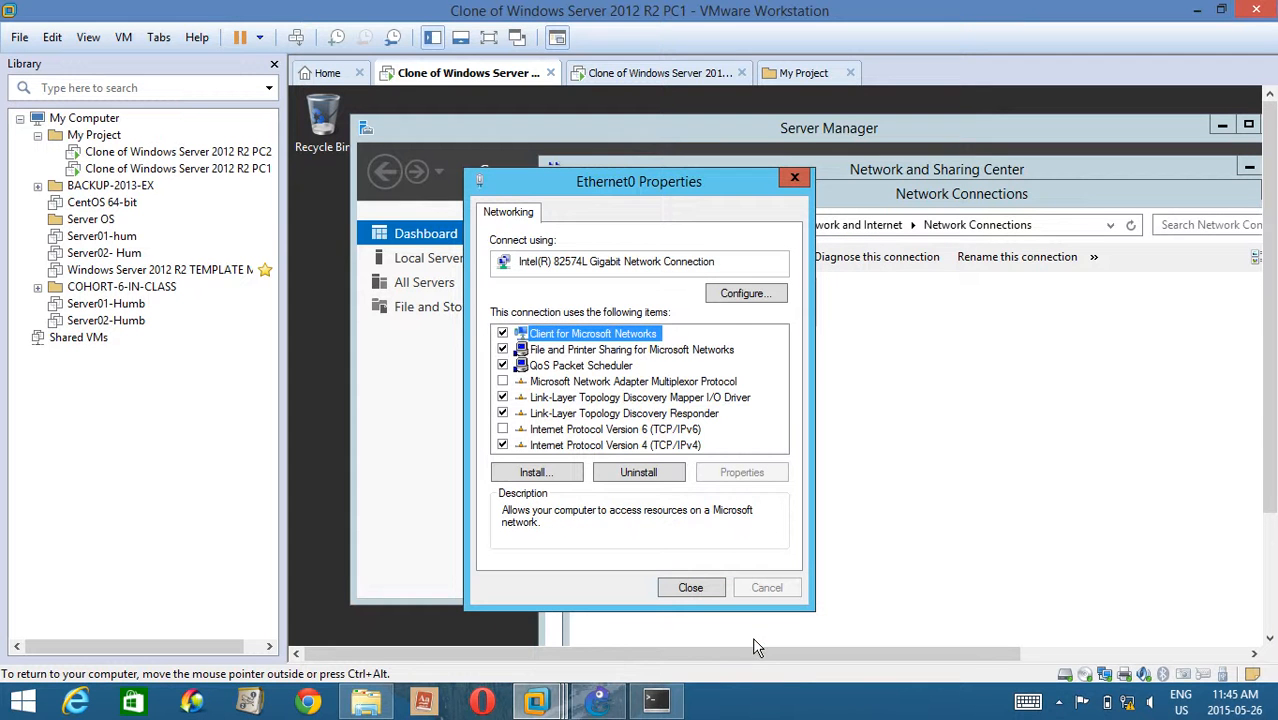
click(690, 587)
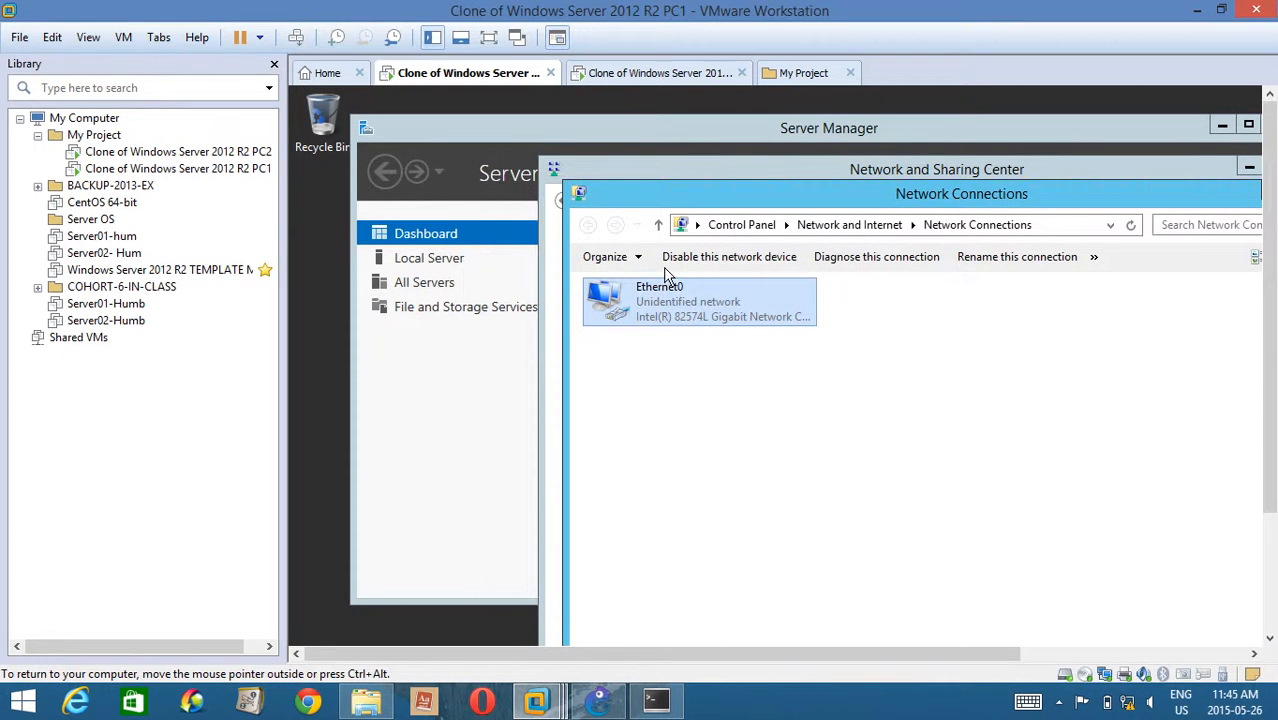
Check PC1's Local Server properties in Server Manager and its Windows Firewall state, then close the firewall window.
drag(640, 163, 459, 84)
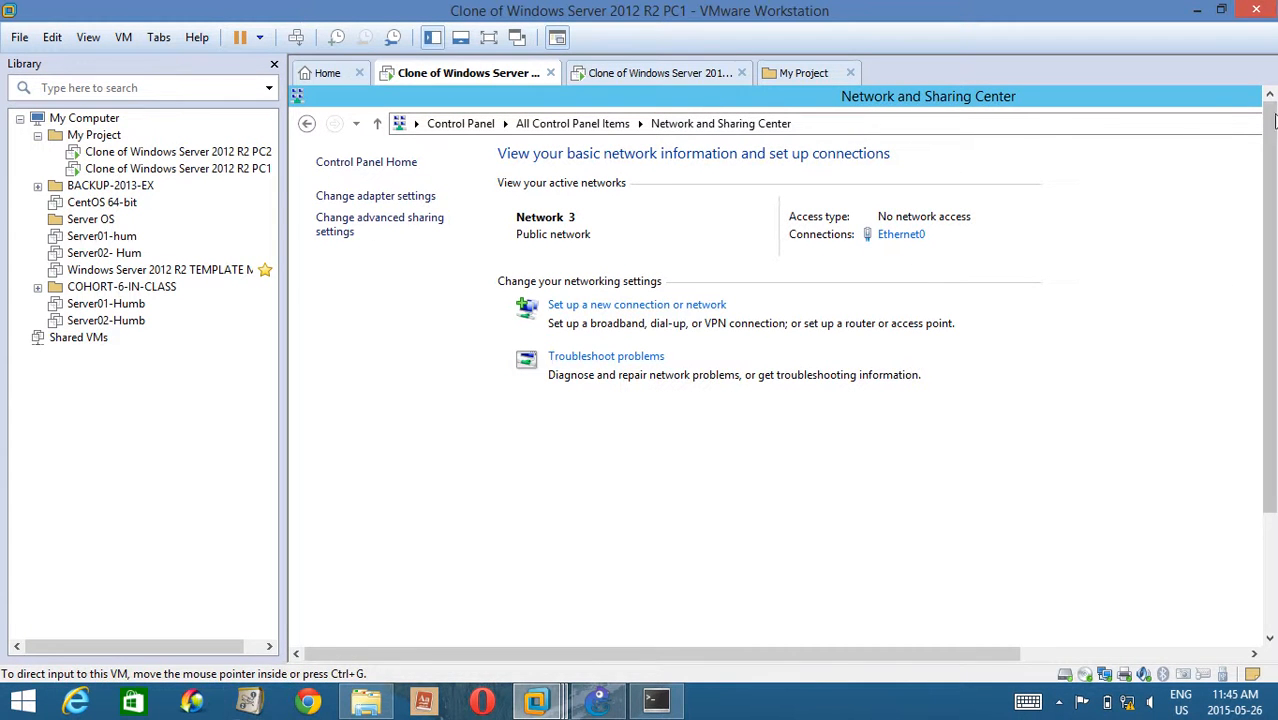
double_click(1127, 98)
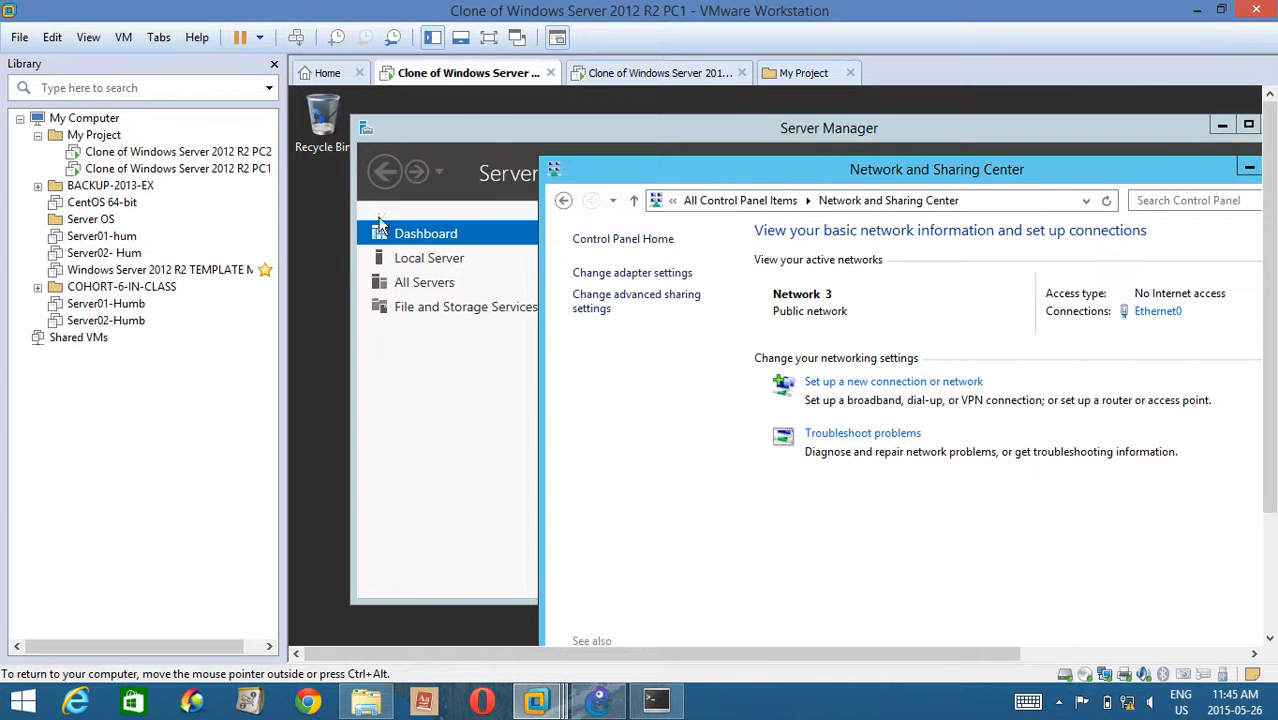
click(483, 135)
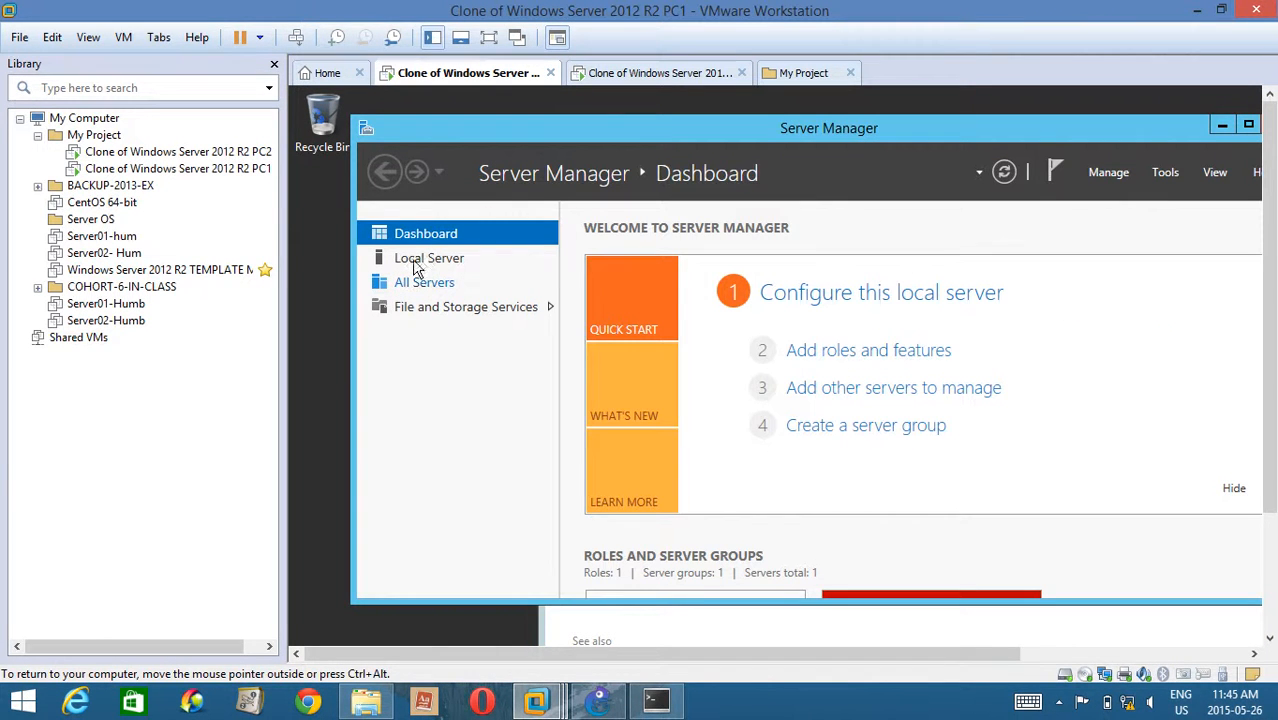
click(450, 258)
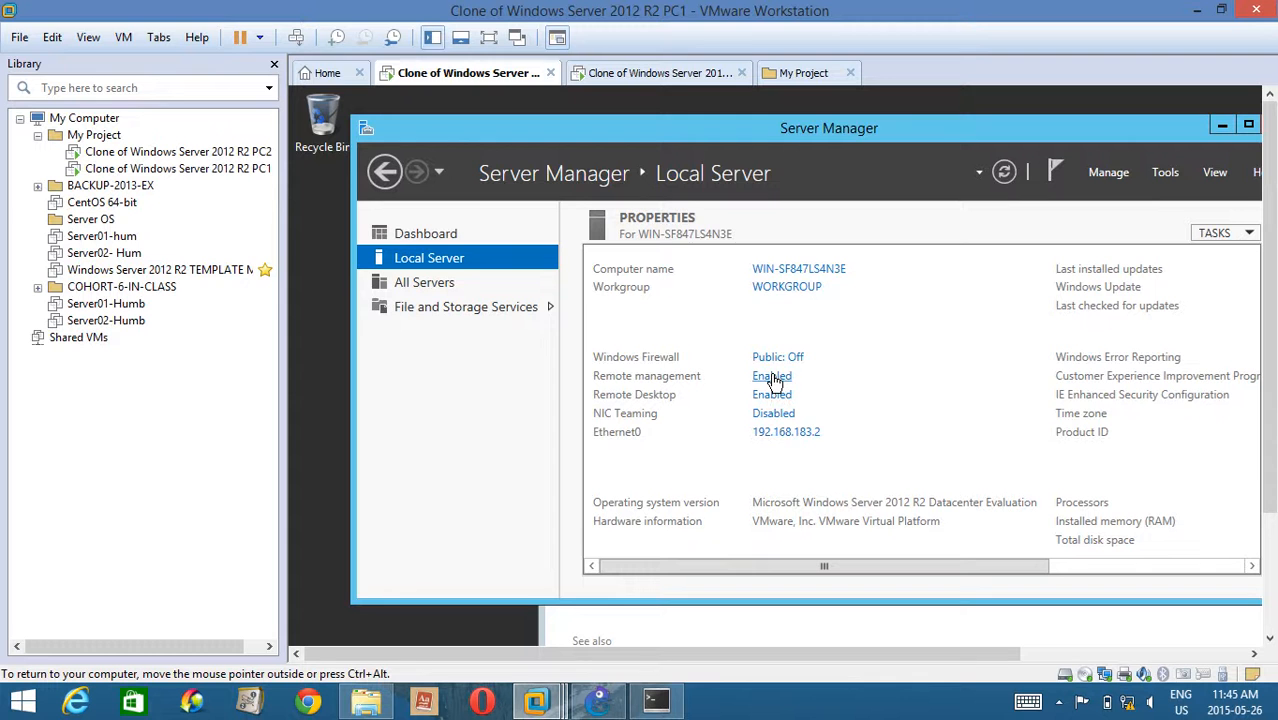
click(778, 357)
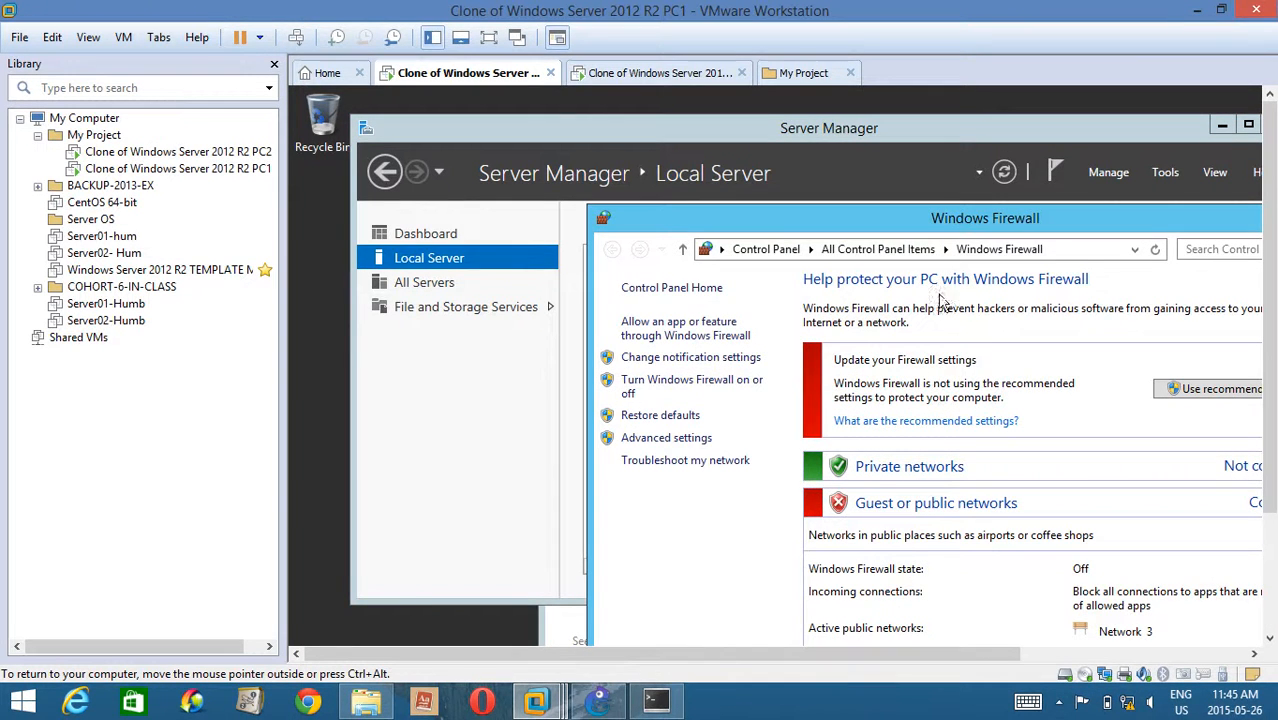
drag(932, 226, 749, 115)
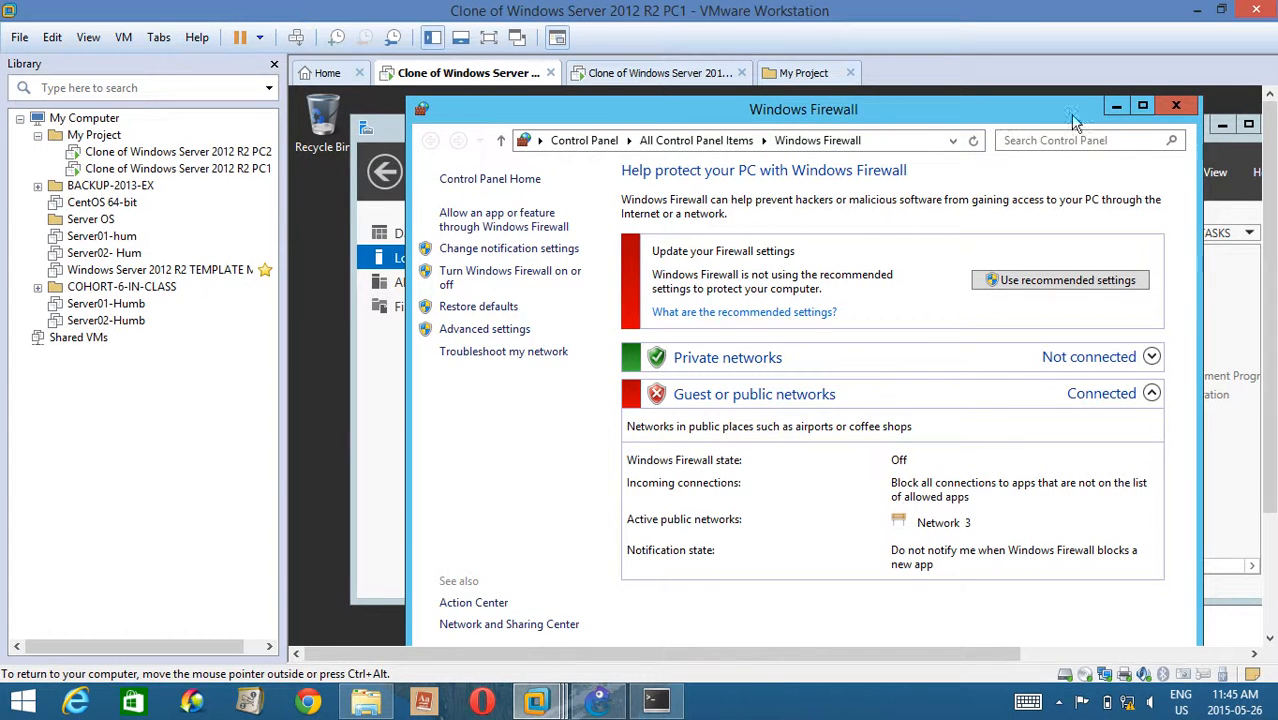
click(1177, 107)
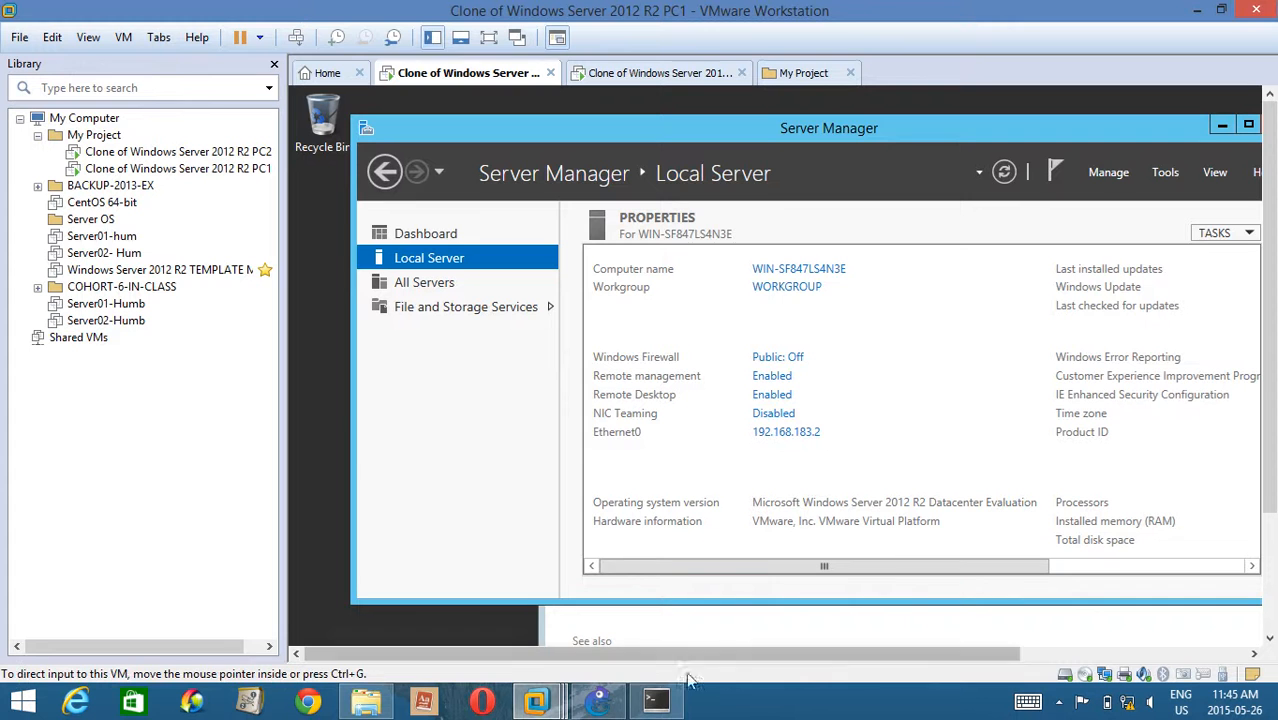
mouse_move(657, 707)
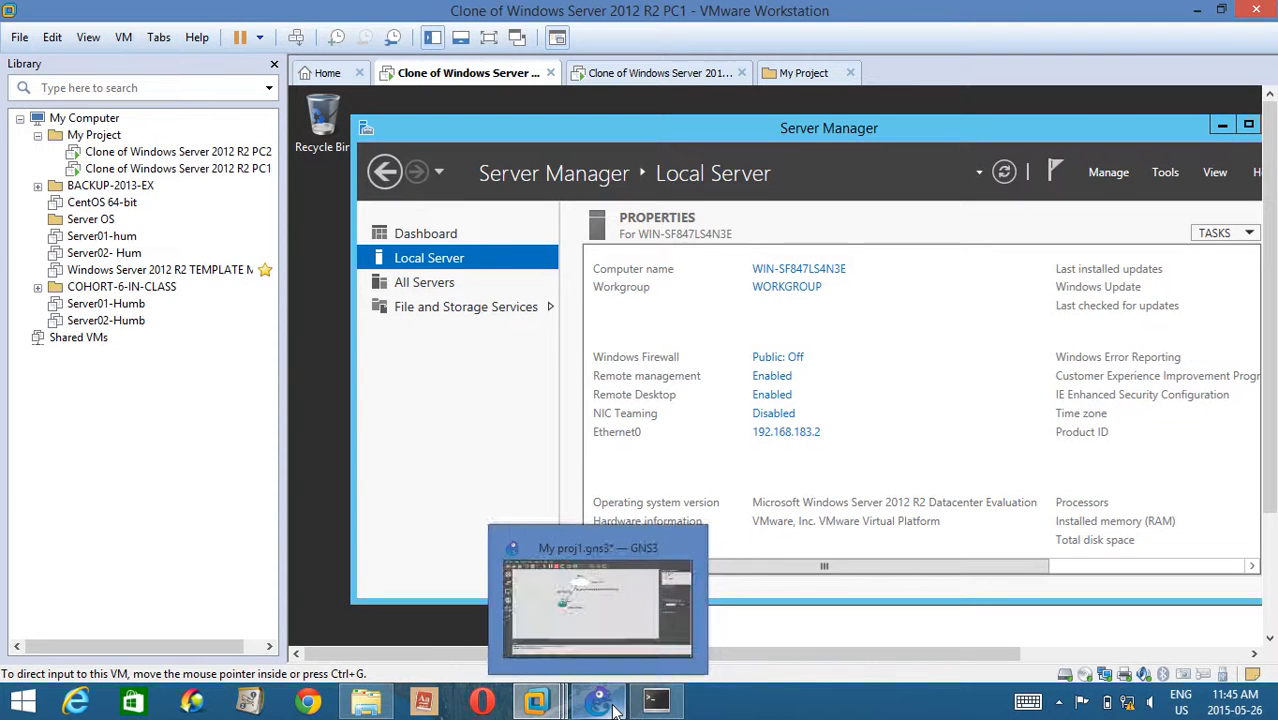
click(614, 709)
click(657, 705)
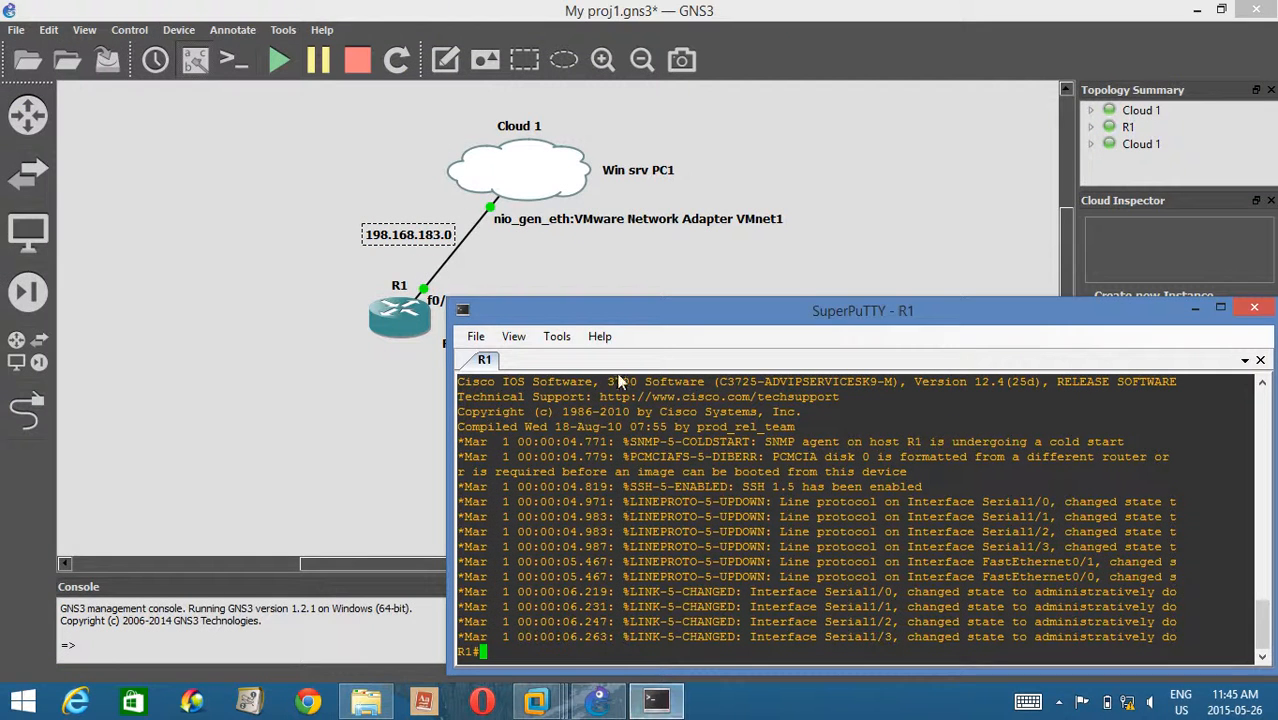
mouse_move(538, 705)
click(655, 595)
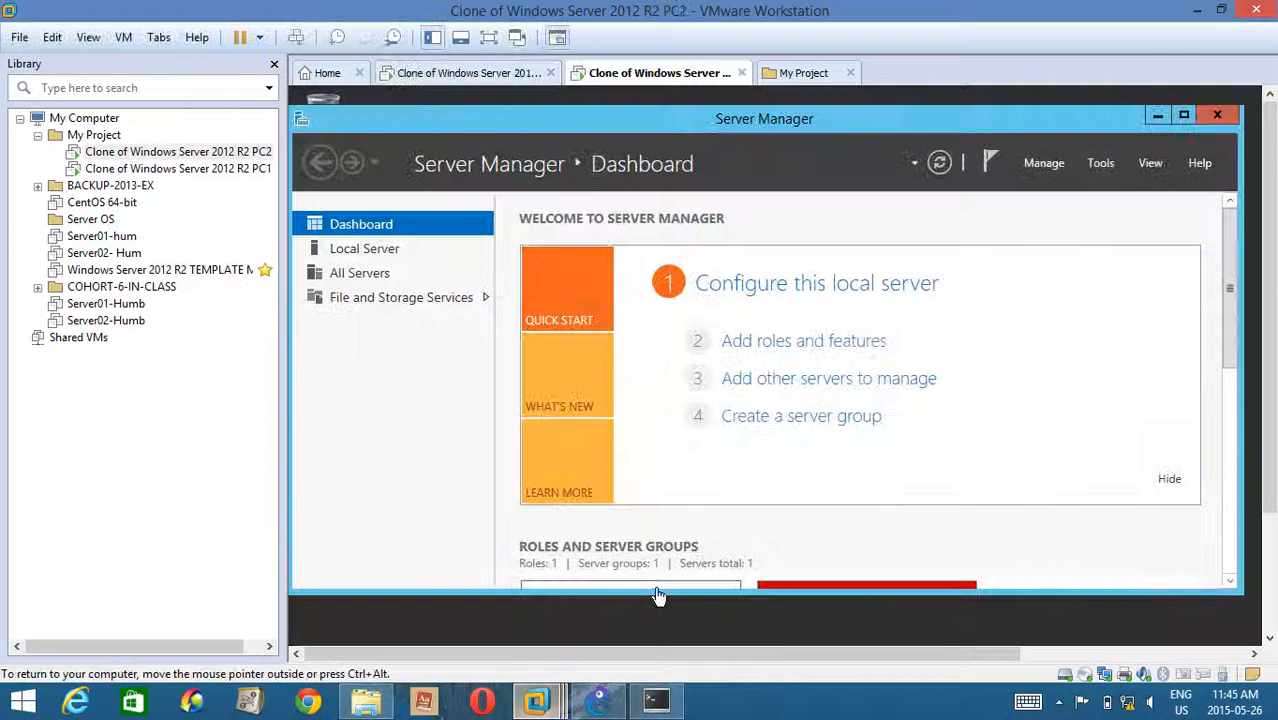
click(490, 72)
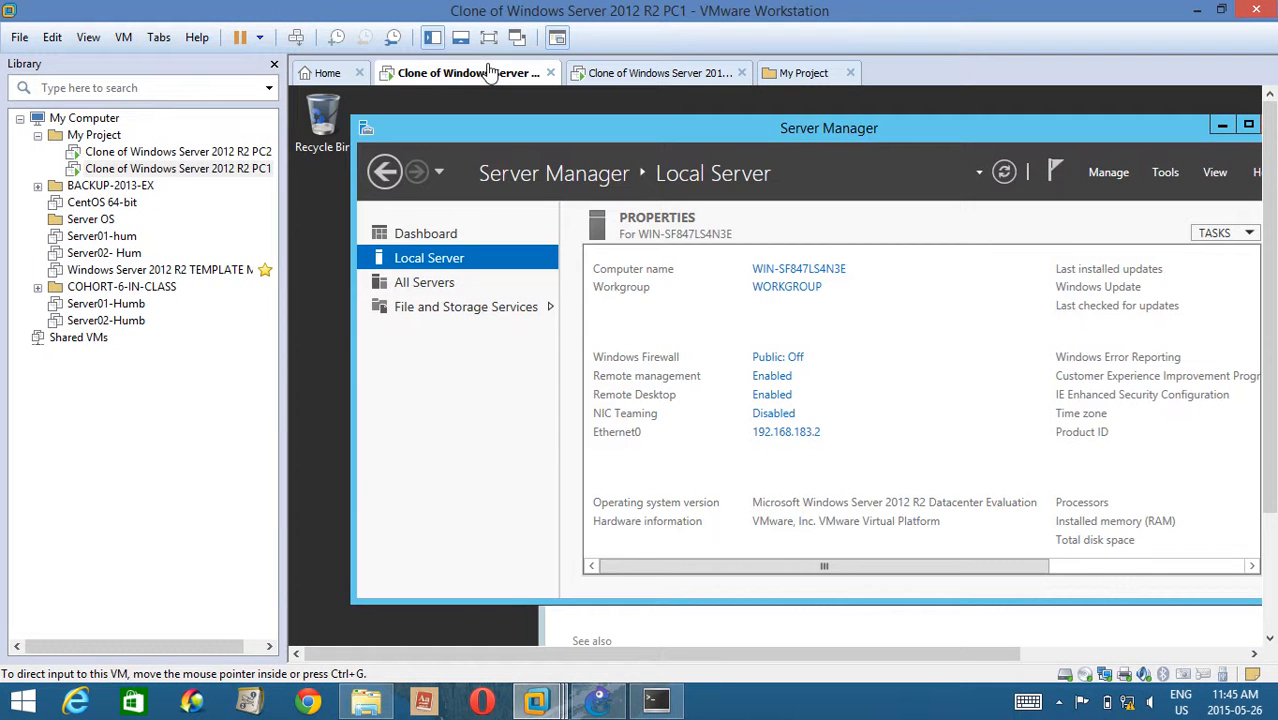
Open a Command Prompt on PC1 by running cmd, with Server Manager moved out of the way.
click(548, 95)
drag(681, 134, 650, 117)
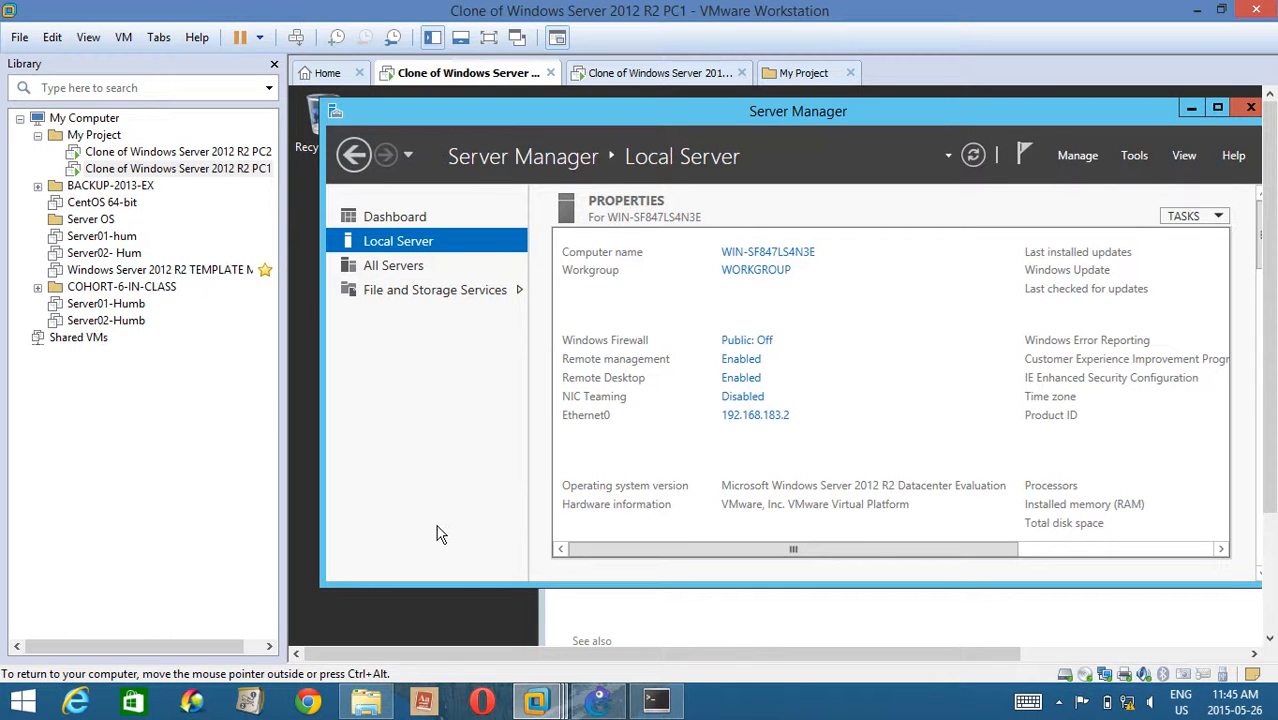
key(super+r)
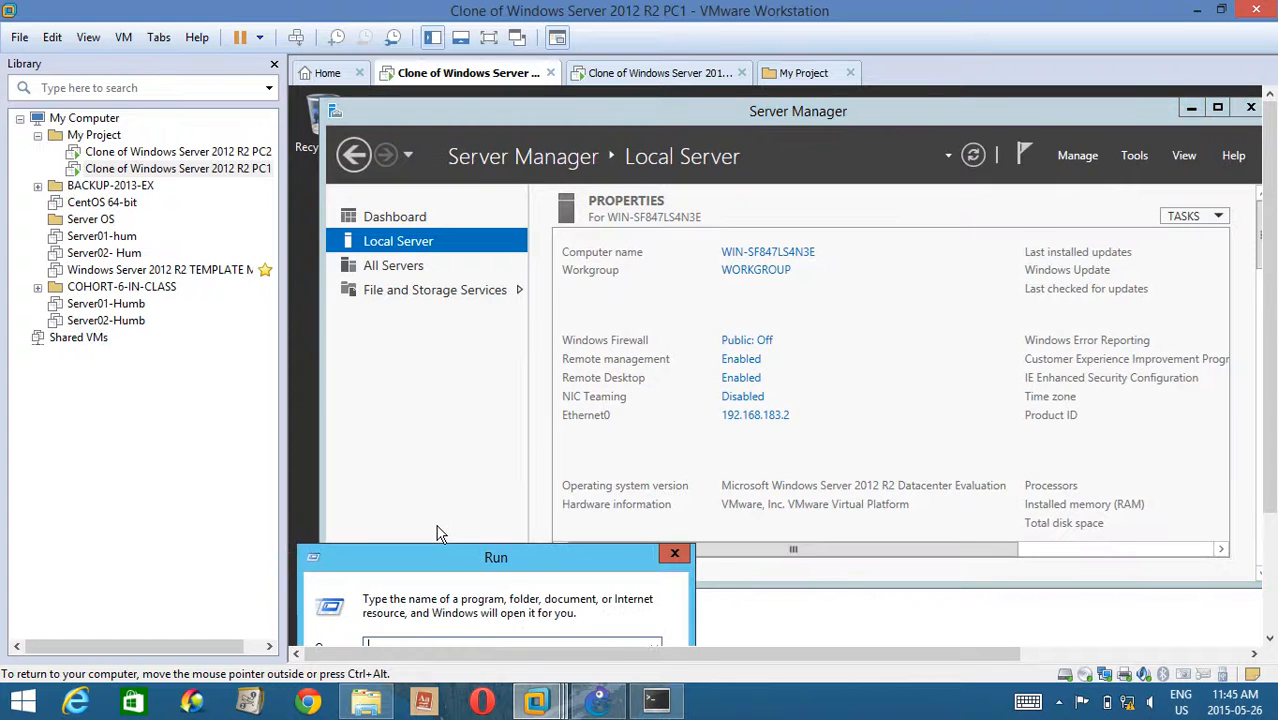
drag(518, 565, 510, 491)
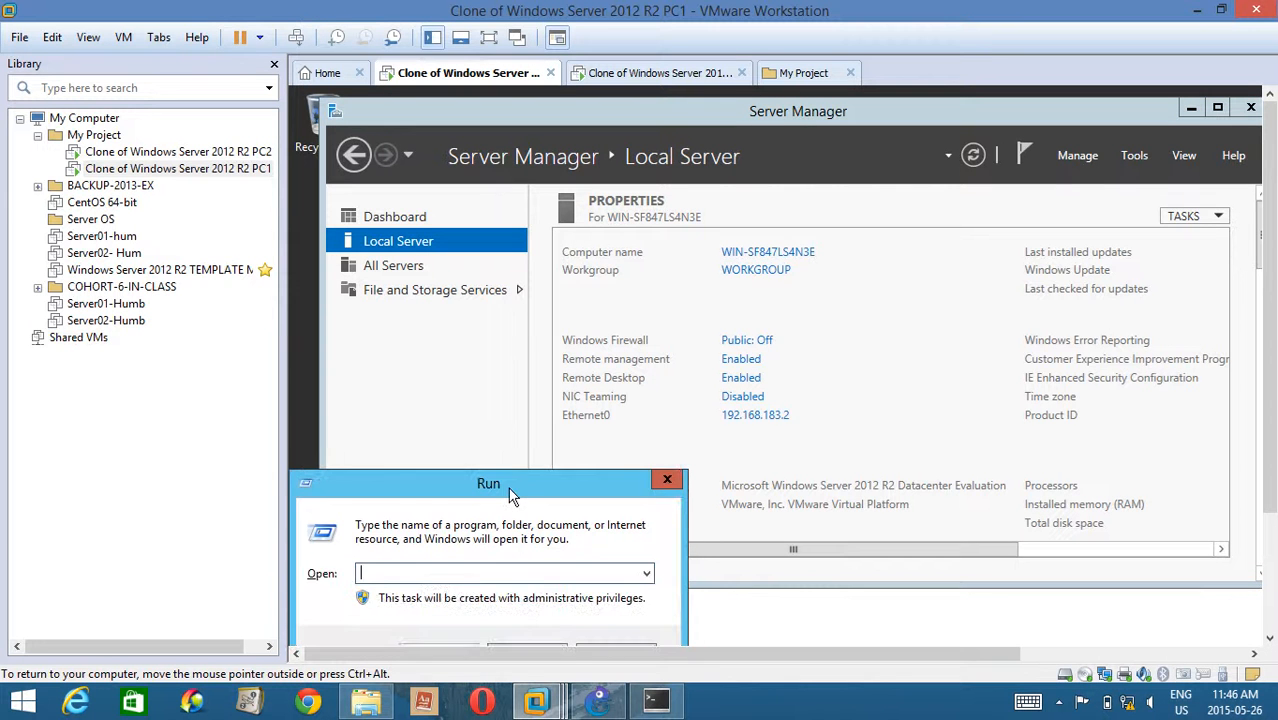
text(cmd)
key(Return)
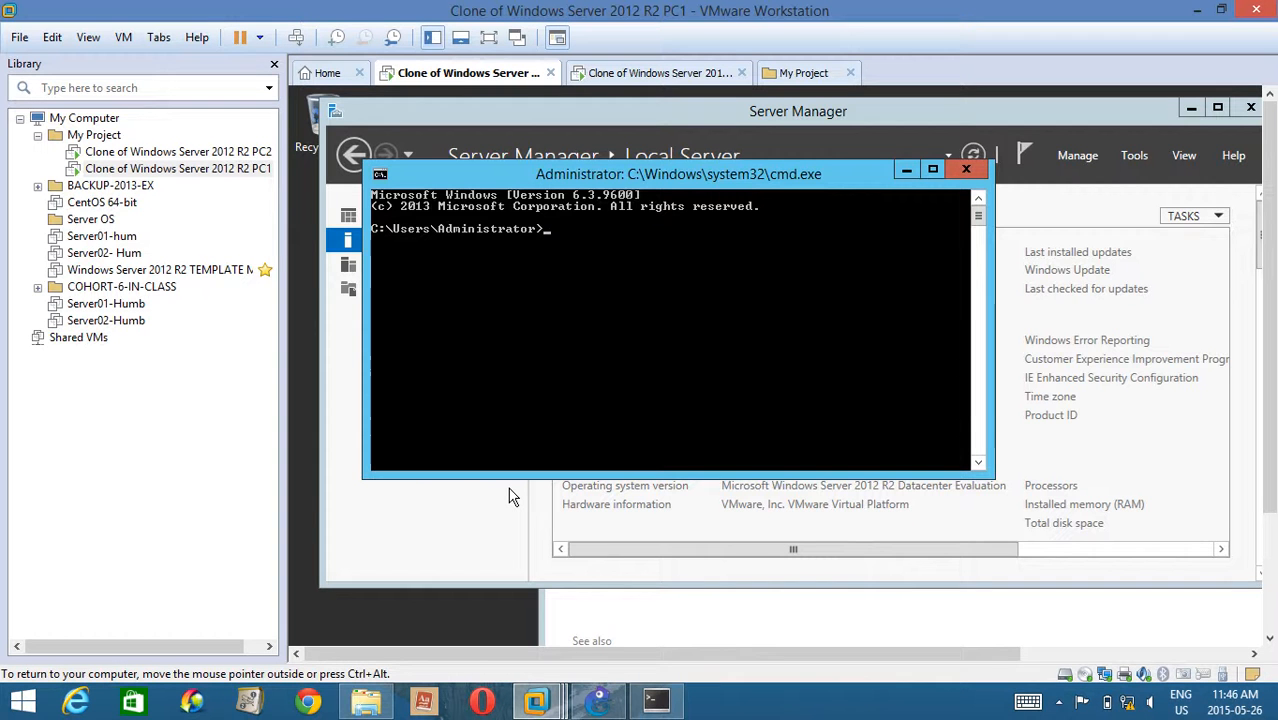
Ping PC1's own address 192.168.183.2 from its Command Prompt, then repeat the ping.
text(ping 192.1)
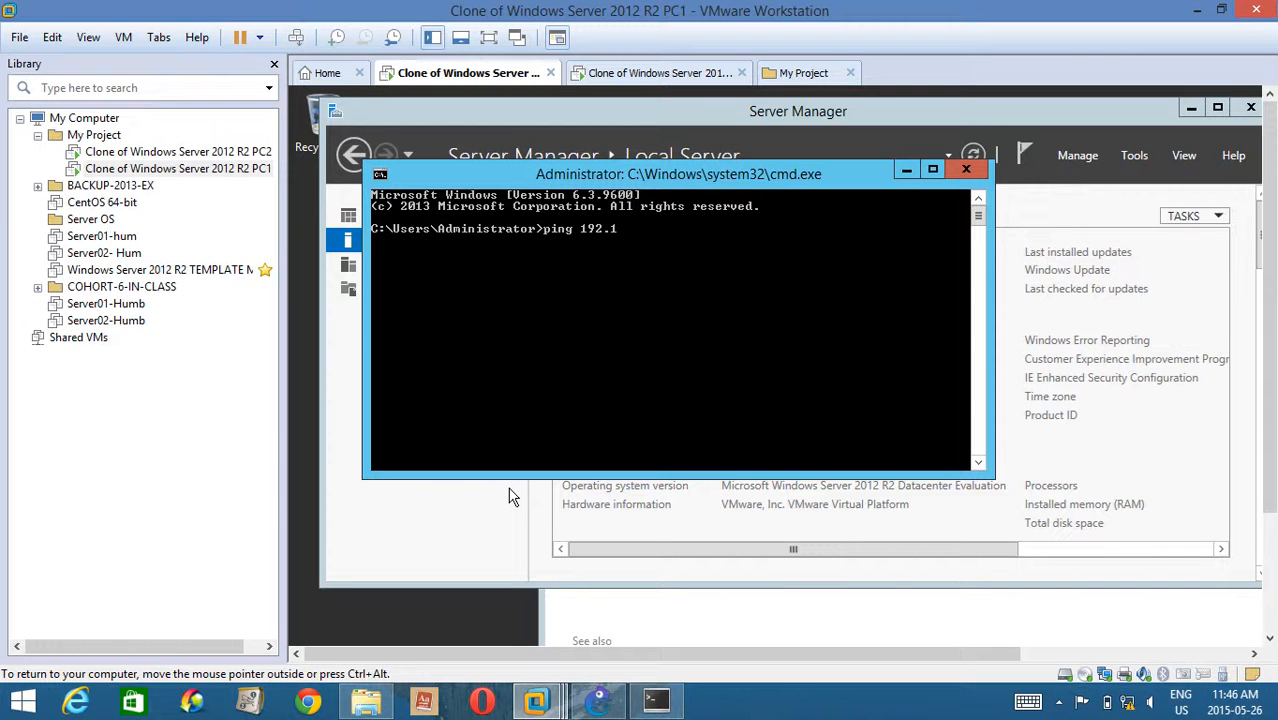
text(68.183)
text(.1)
key(Return)
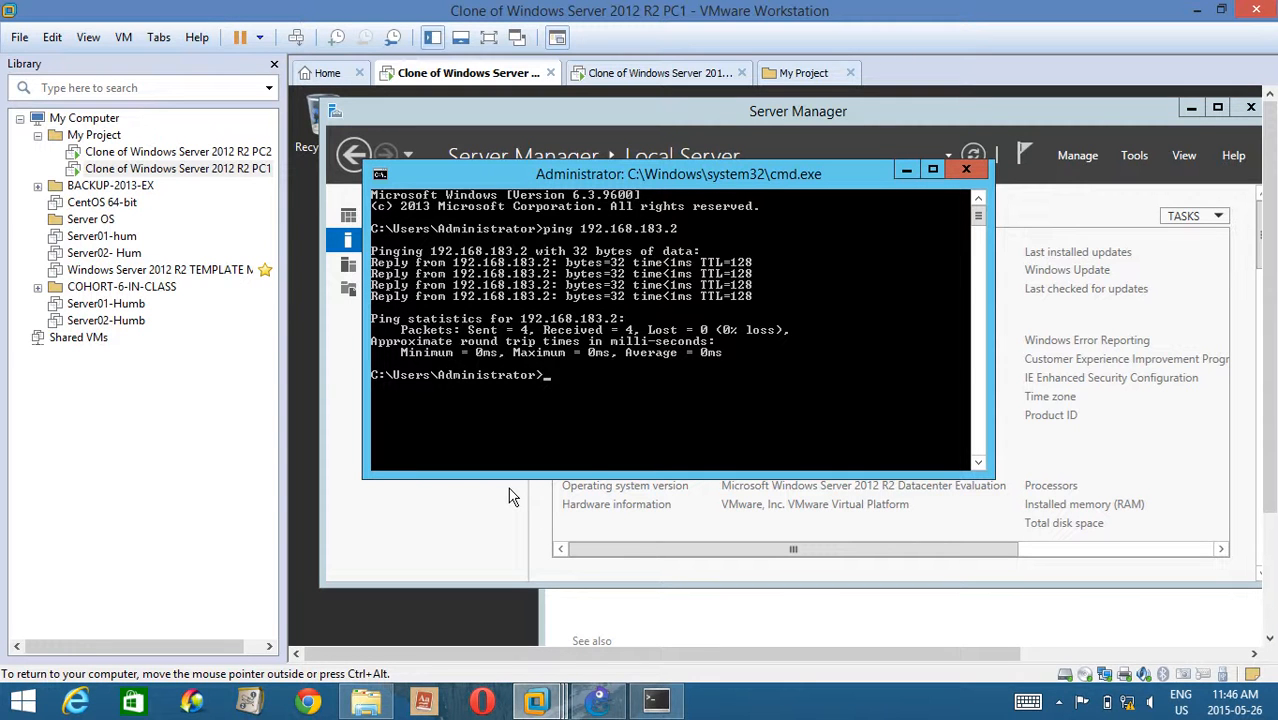
key(Up)
key(Return)
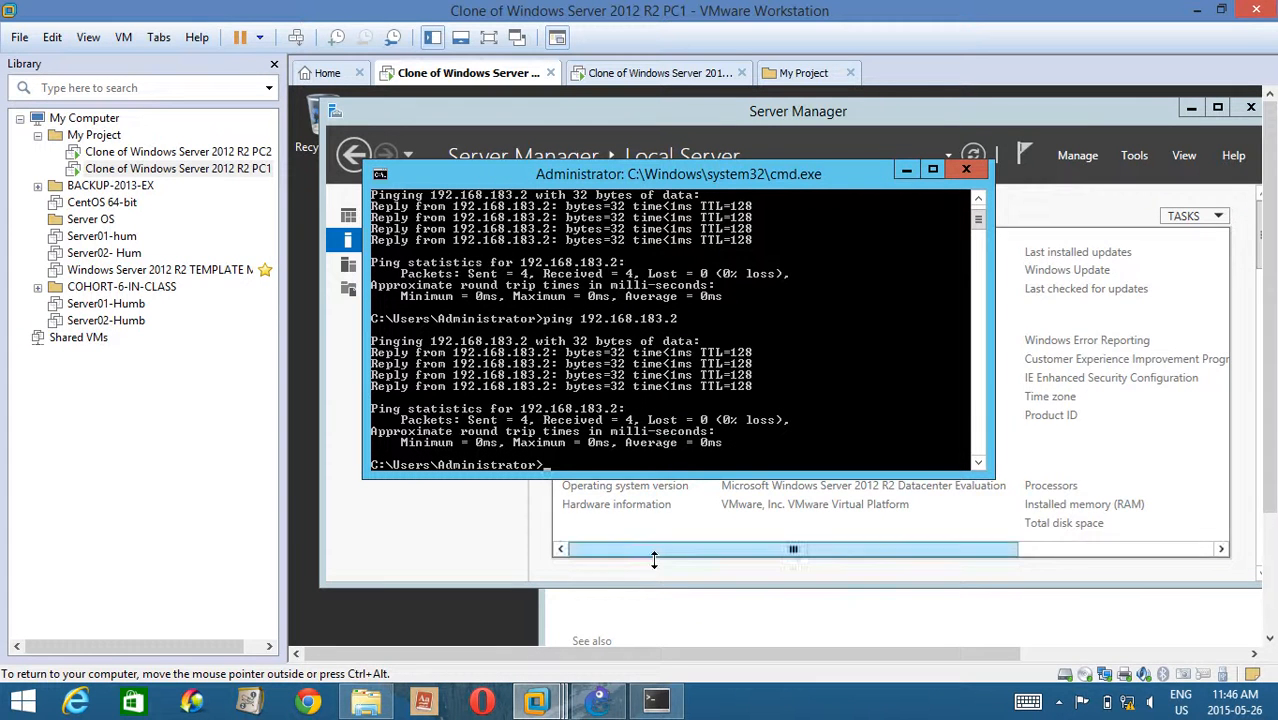
Switch to the R1 console in SuperPuTTY and enter configuration mode for interface f0/0.
click(598, 700)
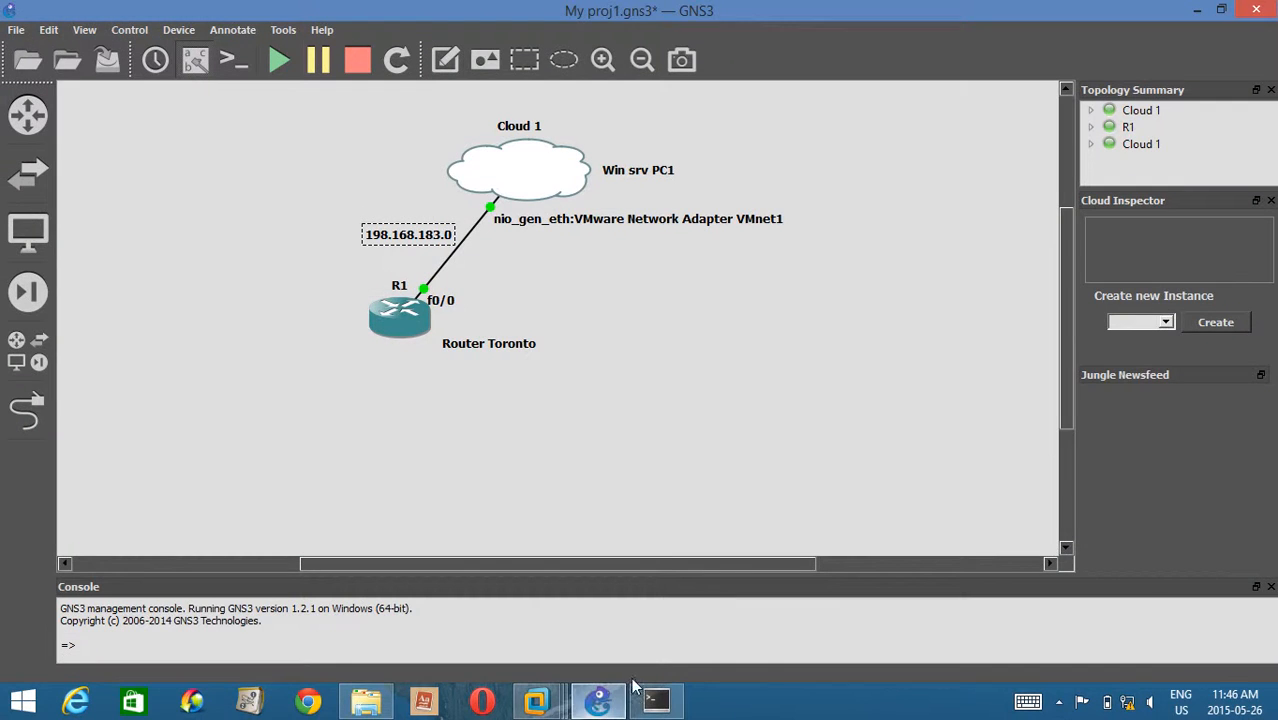
click(656, 700)
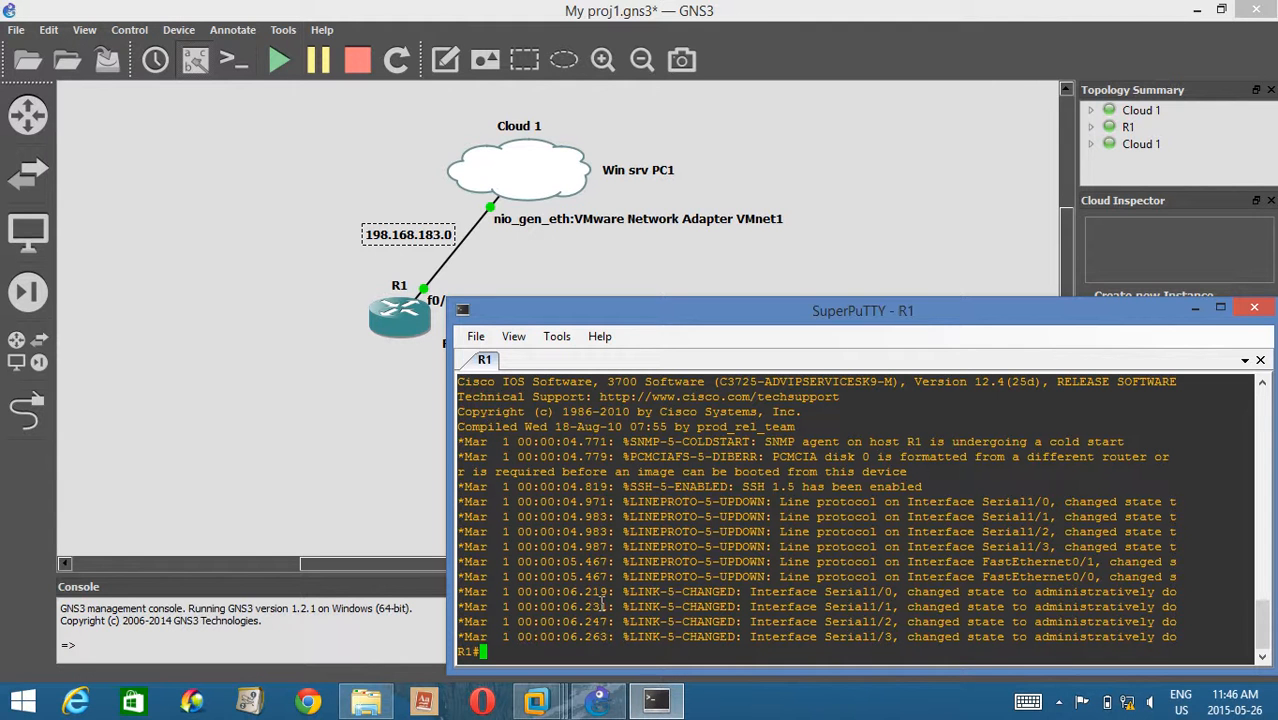
text(conf r)
key(BackSpace)
text(t)
key(Return)
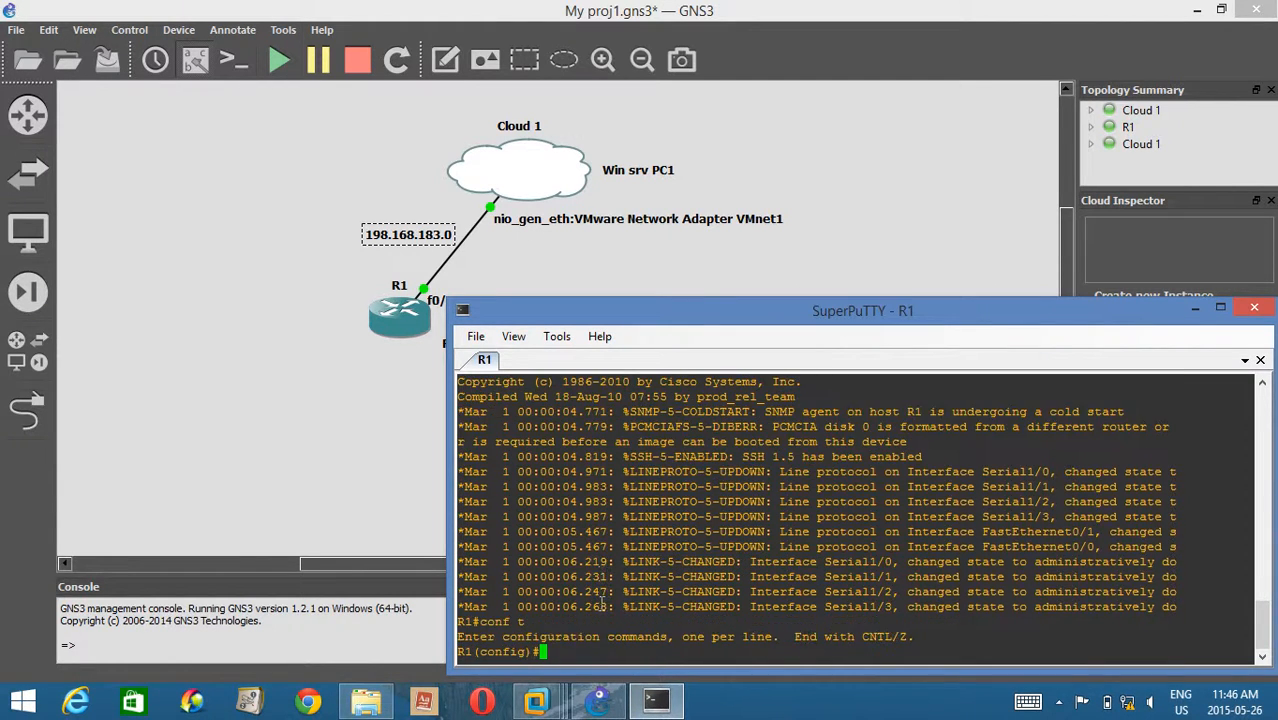
text(int)
drag(543, 317, 576, 284)
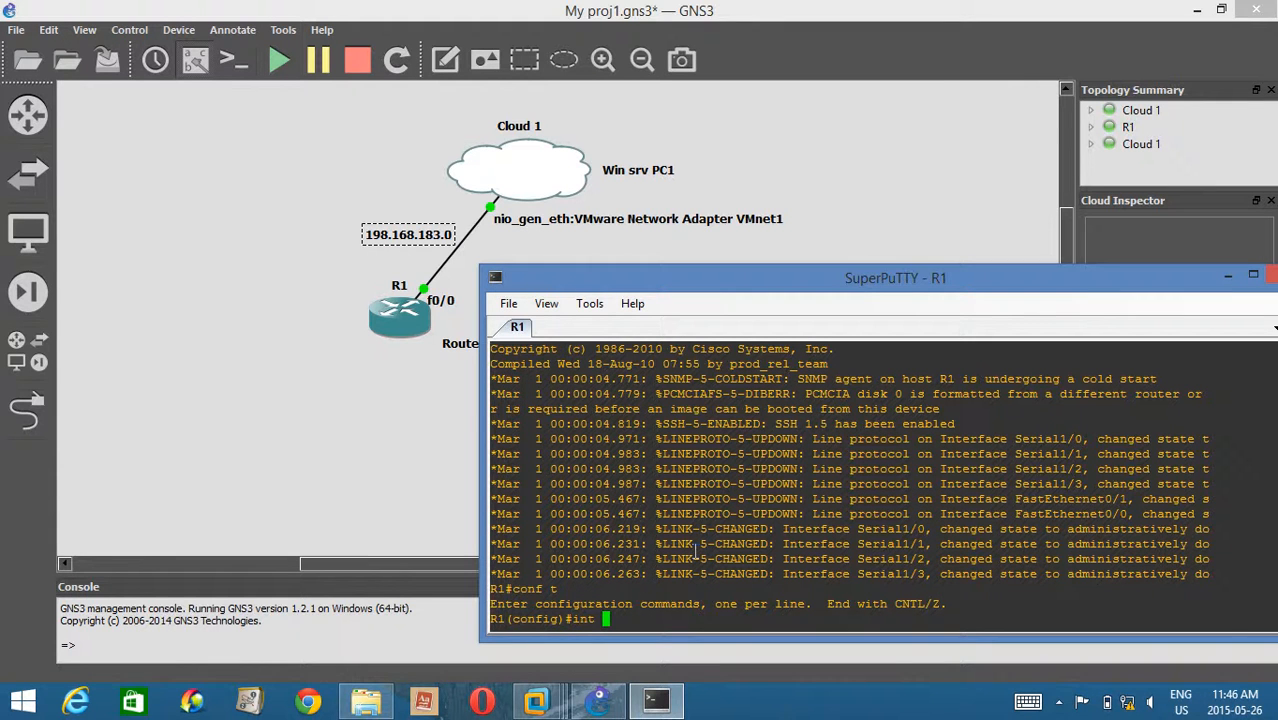
text(f)
text(0/0)
key(Return)
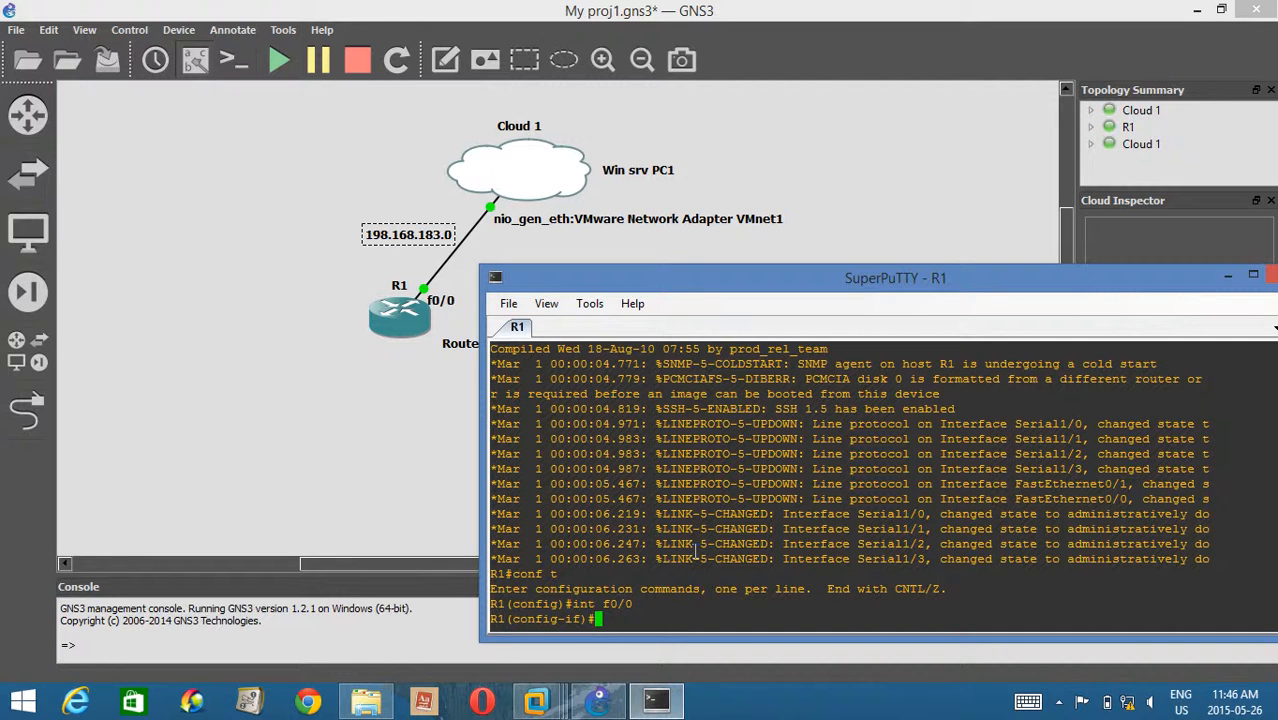
Assign R1's f0/0 the IP address 192.168.183.1 with mask 255.255.255.0 and enable the interface with no shut.
text(ip add)
key(Tab)
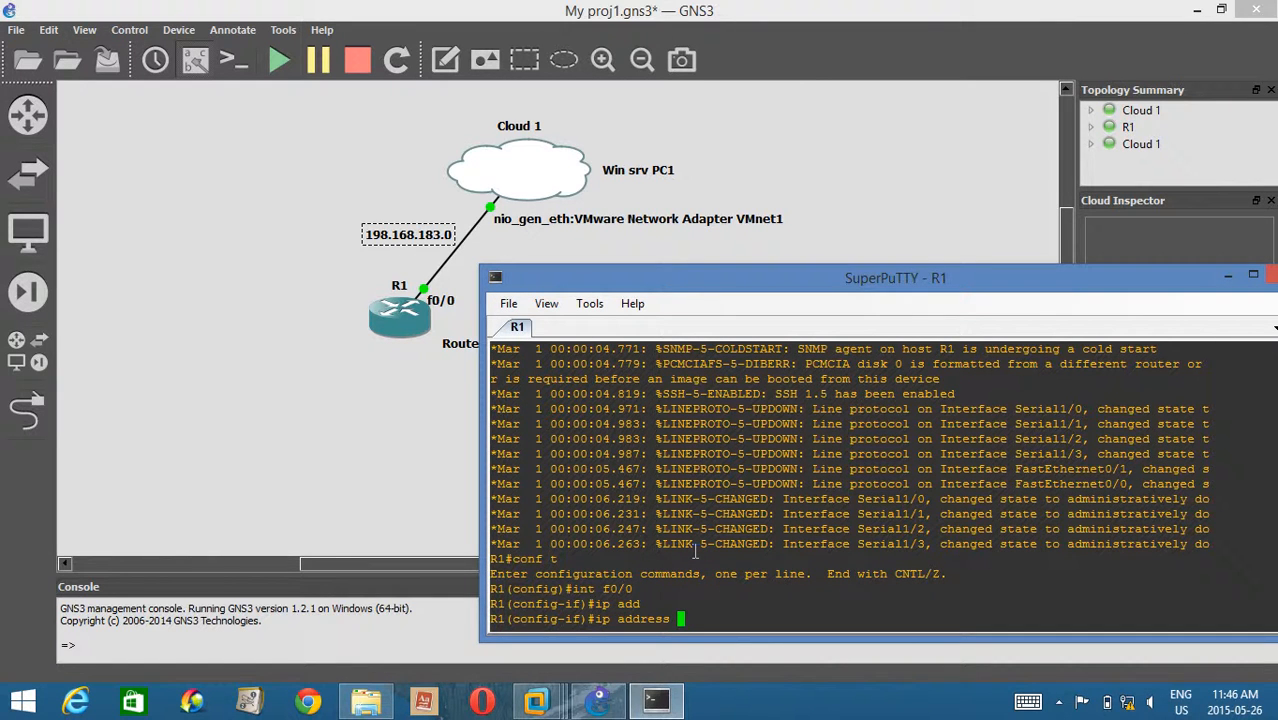
text(192.168.183.1 255.255.25)
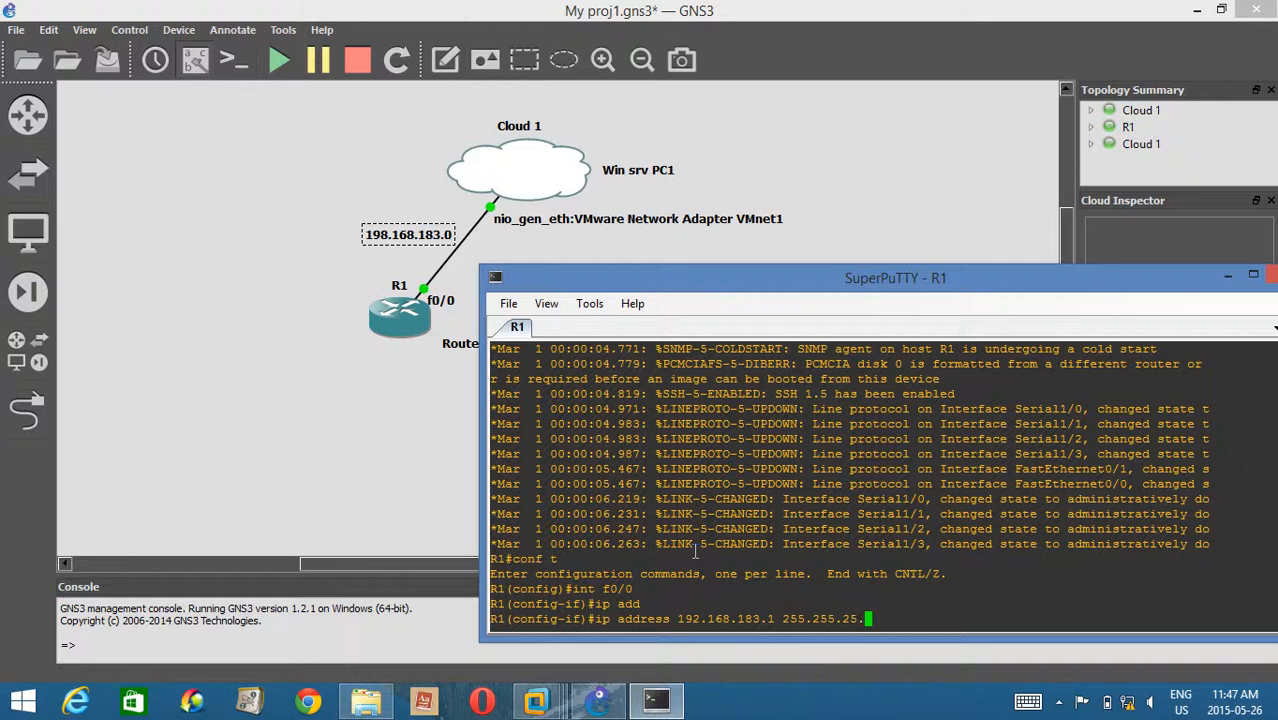
text(5.0)
key(Return)
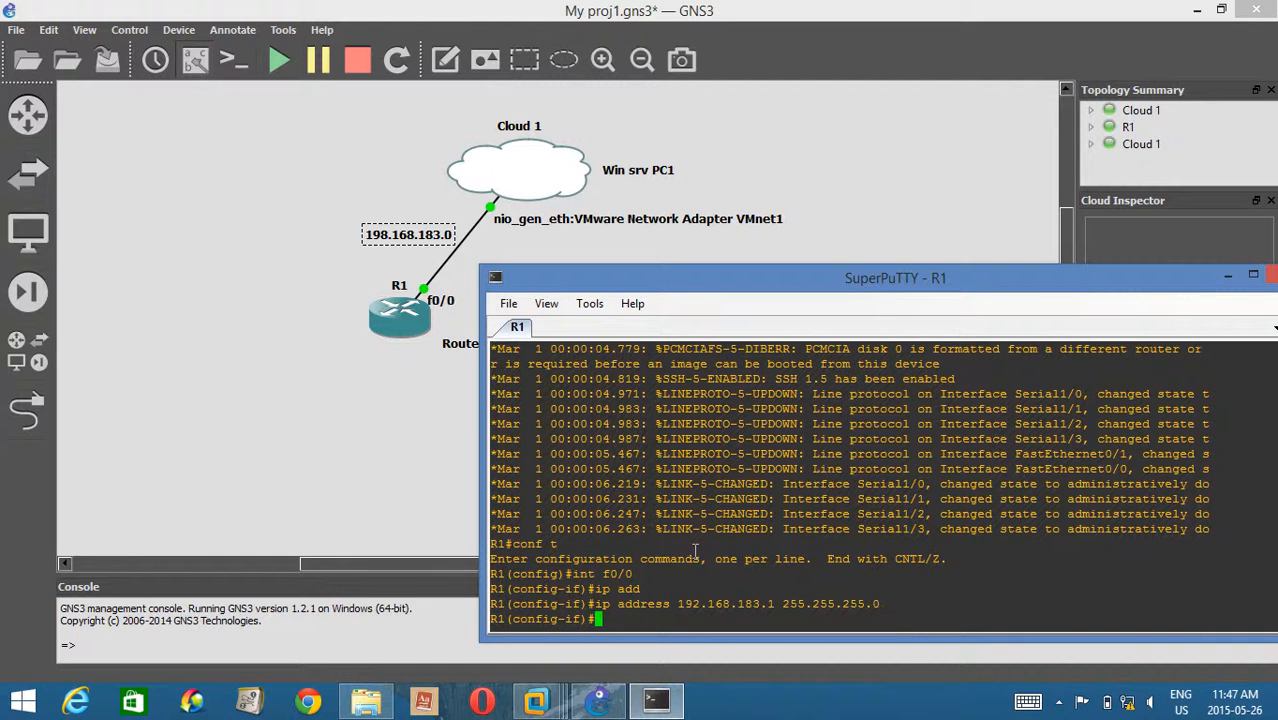
text(no shut)
key(Return)
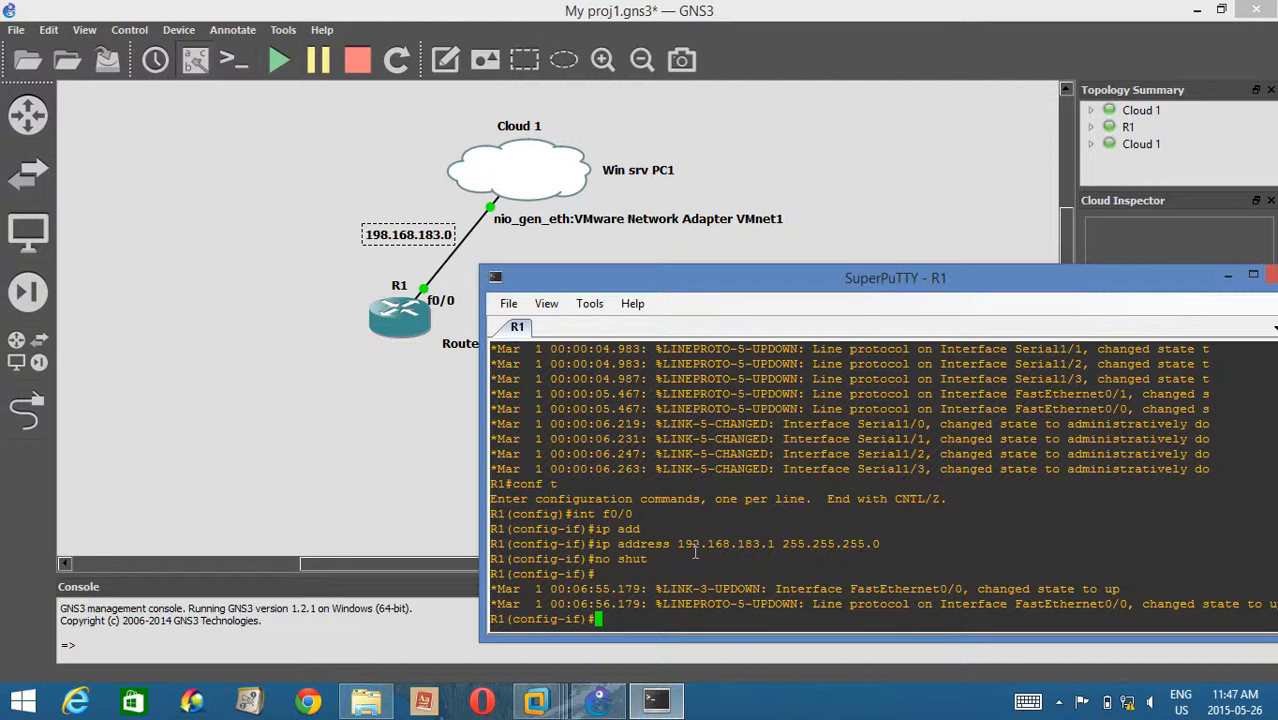
Ping the router's own address 192.168.183.1 and PC1's address 192.168.183.2 from R1's interface configuration mode.
text(do ping 192.168.183.1)
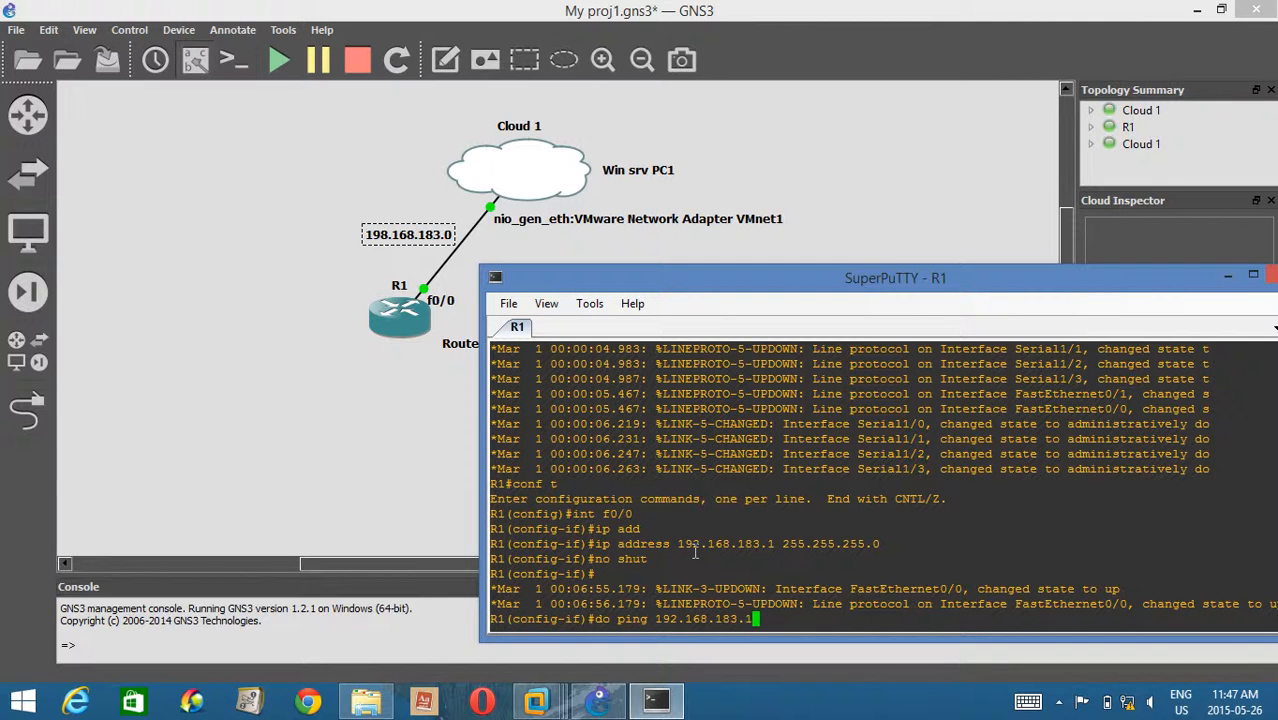
key(Return)
key(Up)
key(BackSpace)
text(2)
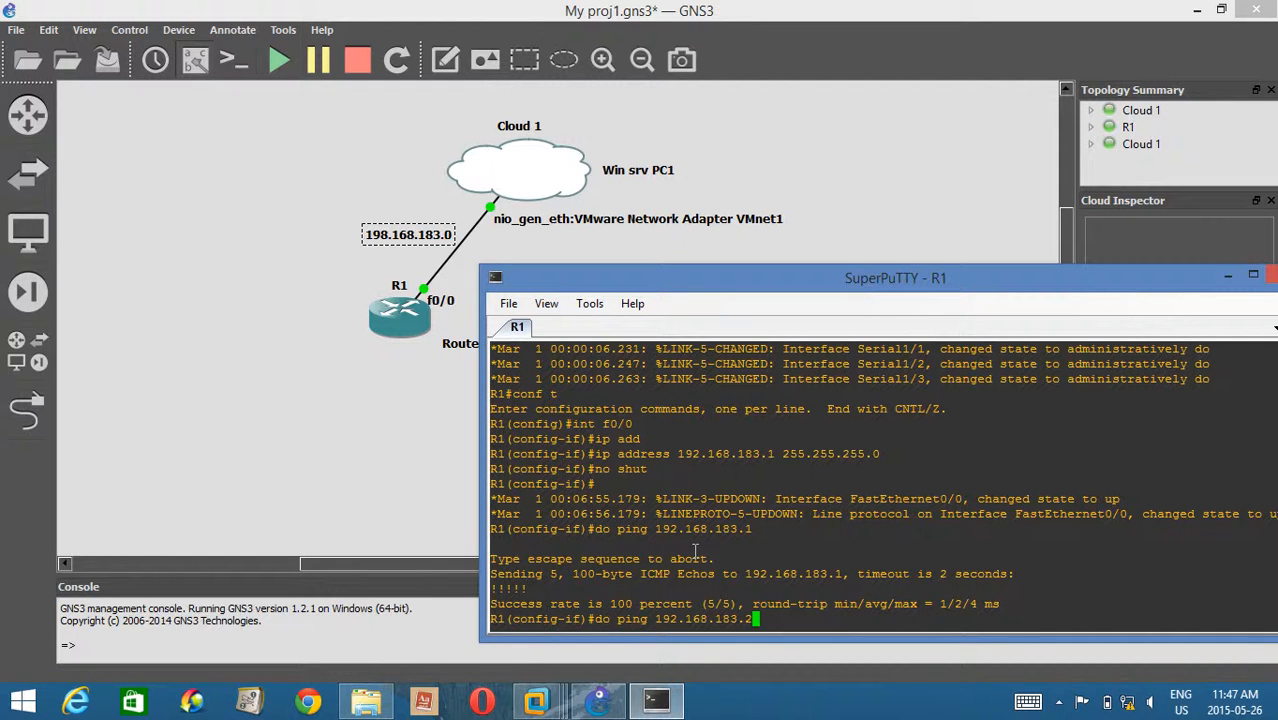
key(Return)
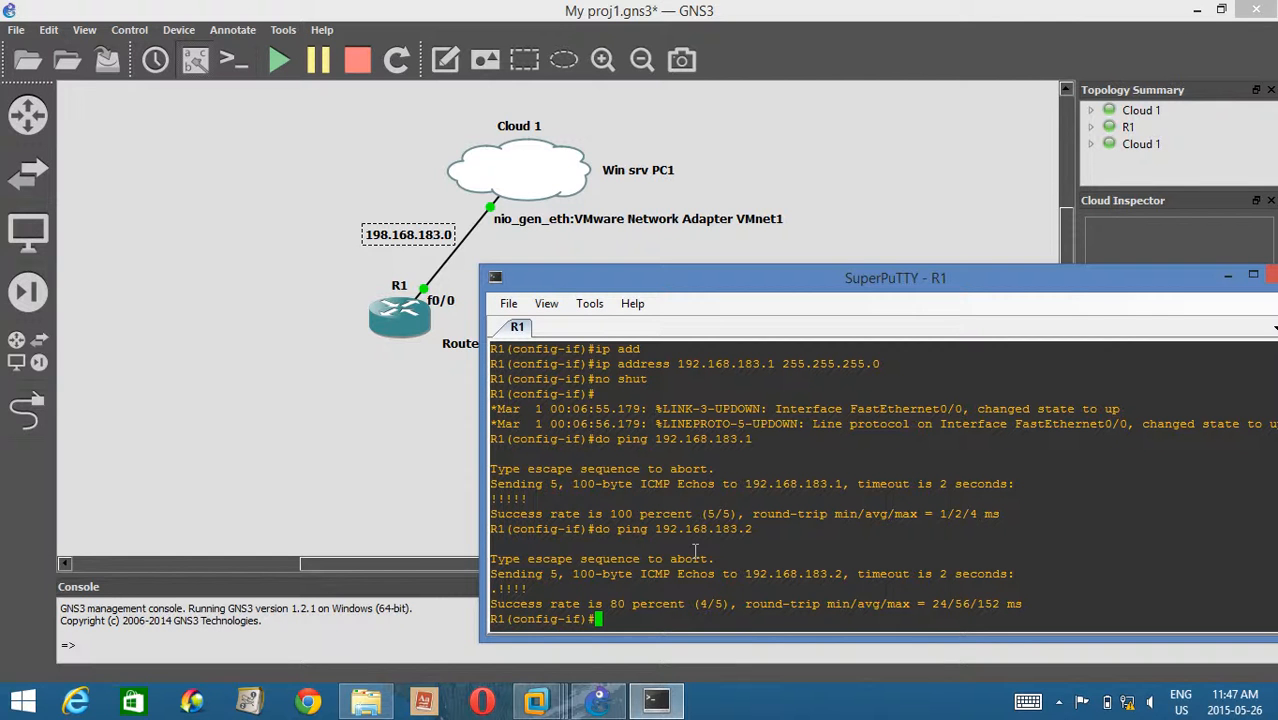
Reposition the R1 console window over the topology and show the host's hidden notification icons.
drag(678, 286, 498, 238)
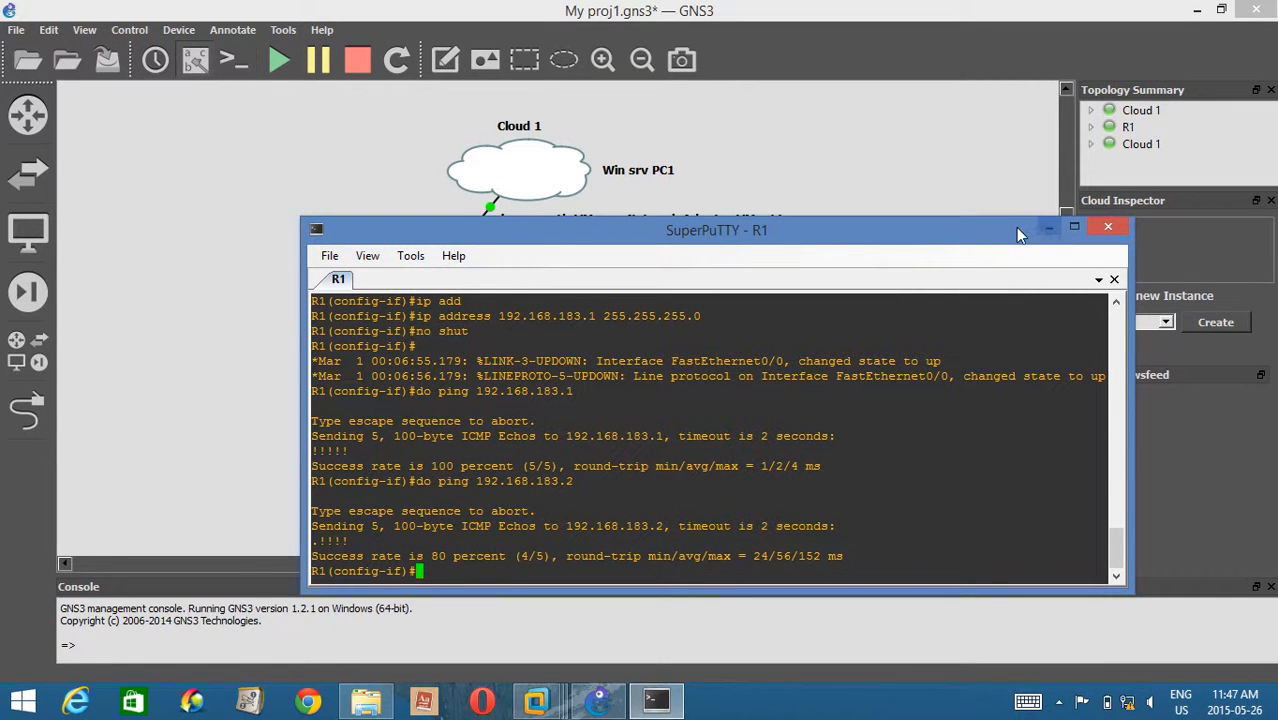
drag(1016, 228, 891, 194)
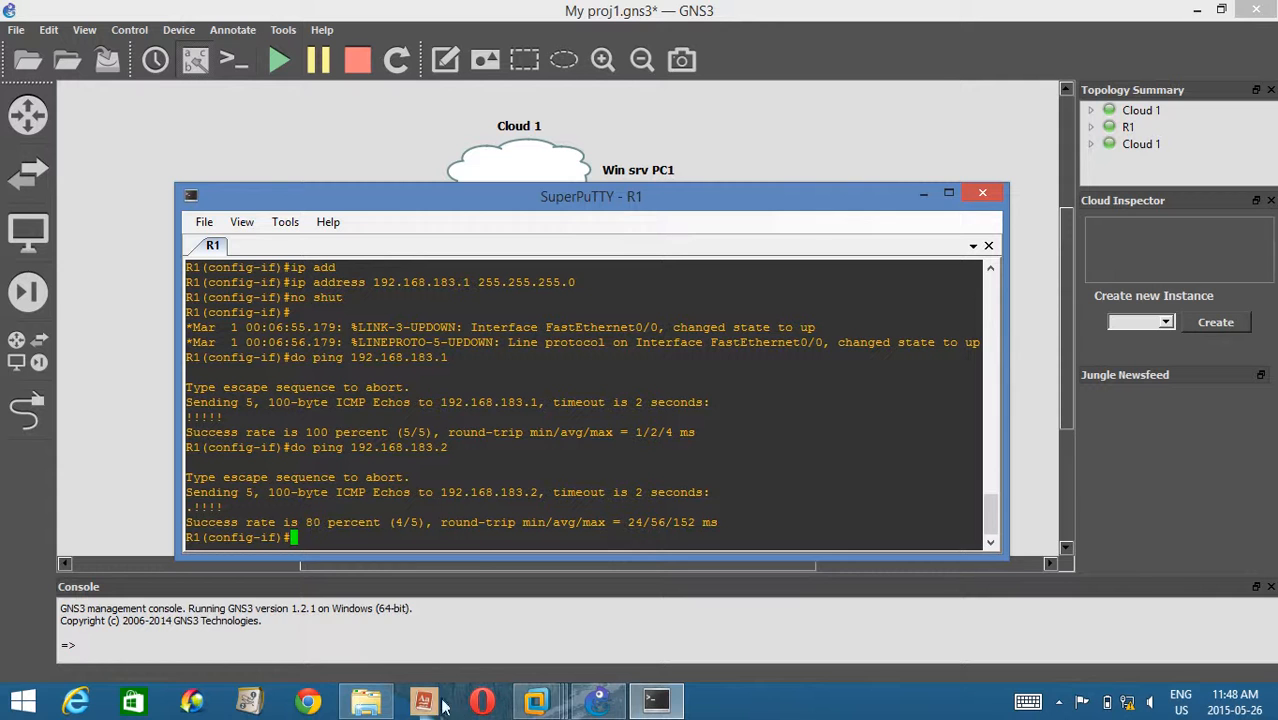
mouse_move(365, 703)
click(1058, 702)
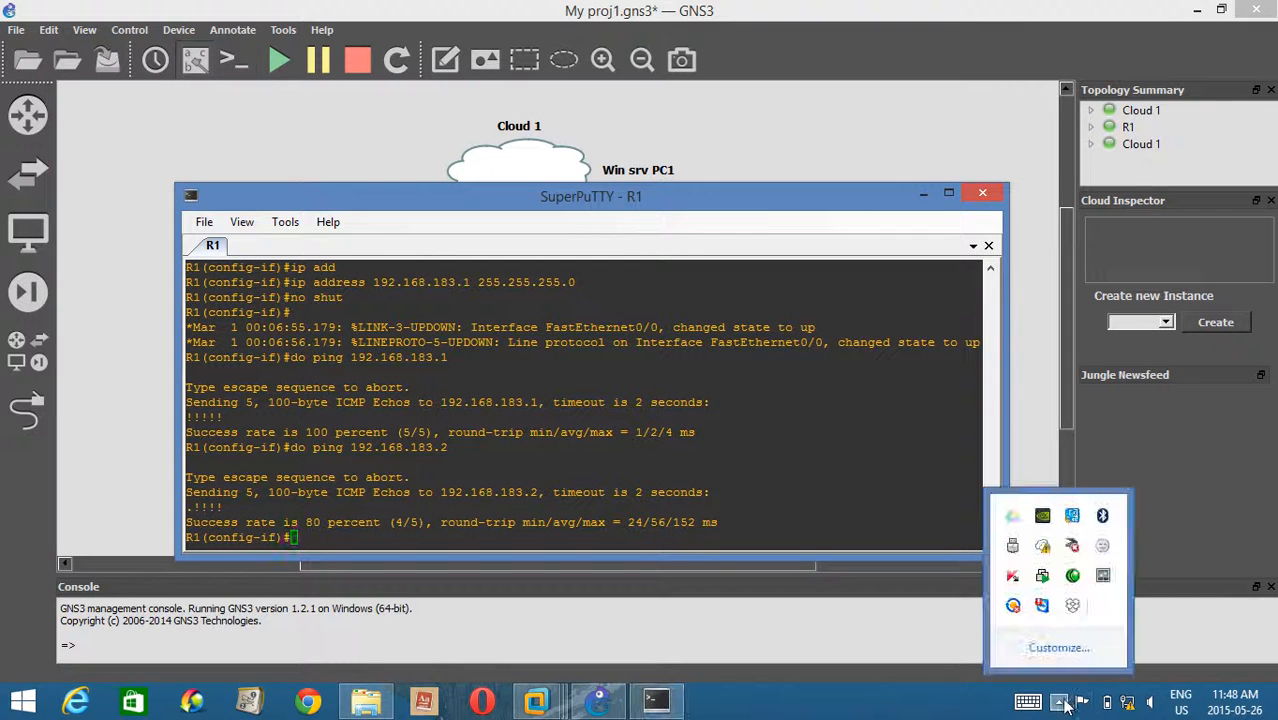